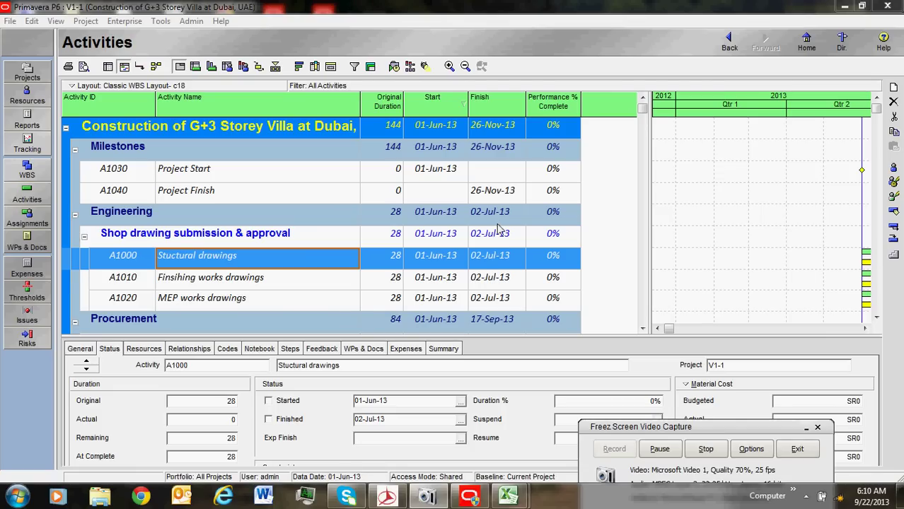
Review the expense items of the Stuctural drawings activity A1000 under Shop drawing submission & approval.
{"action": "left_click_drag", "start_coordinate": [699, 433], "coordinate": [650, 464]}
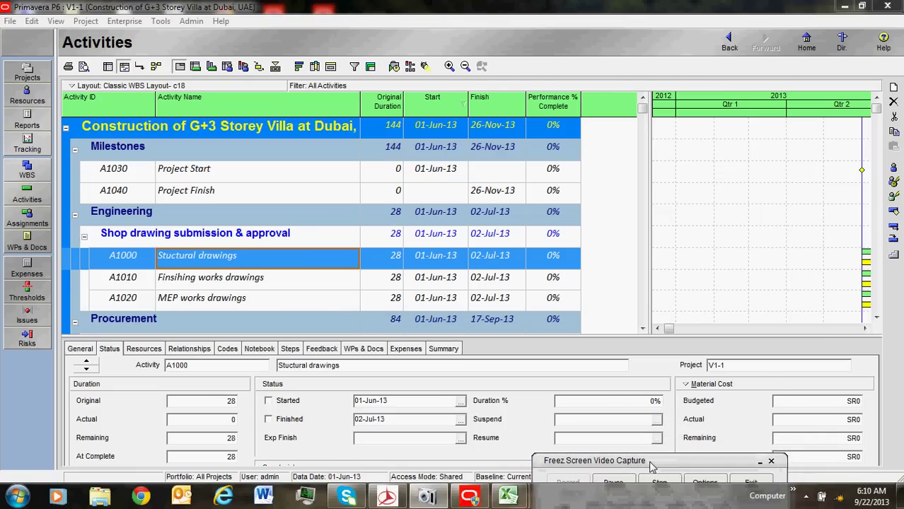
{"action": "left_click", "coordinate": [303, 279]}
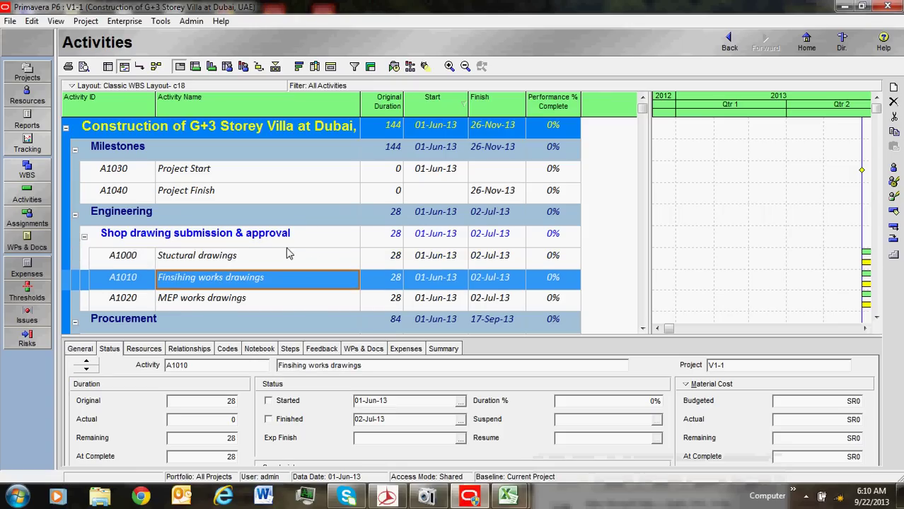
{"action": "left_click", "coordinate": [281, 262]}
{"action": "scroll", "coordinate": [290, 233], "scroll_direction": "down", "scroll_amount": 2}
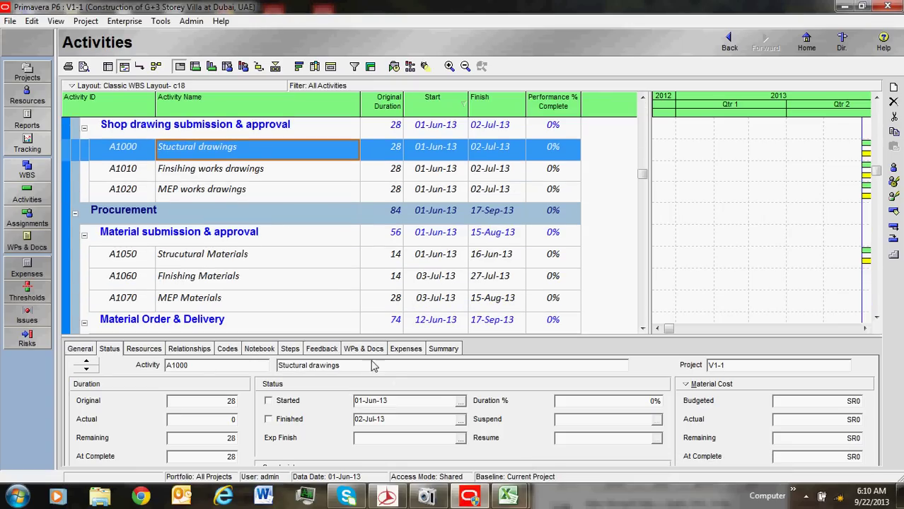
{"action": "left_click", "coordinate": [413, 349]}
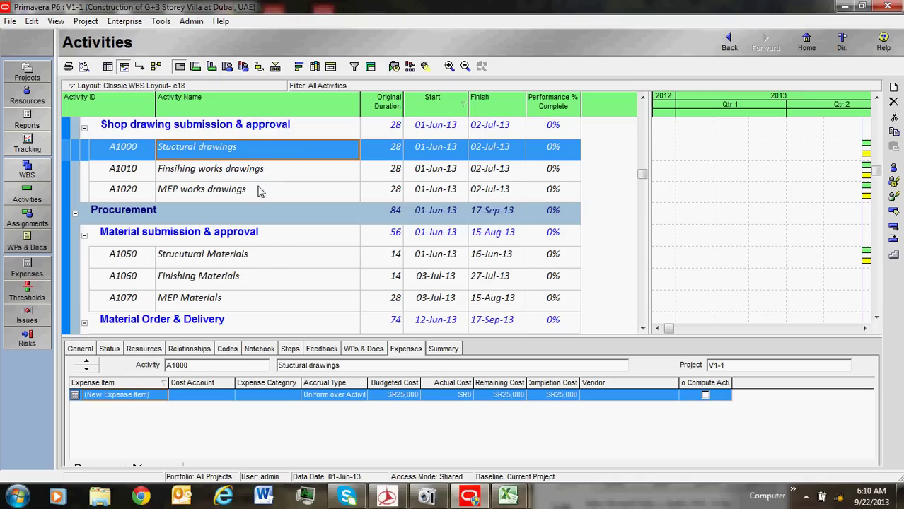
Show the Labor Cost figures in the activity status details and check them for substructure activity A1170, Structure works.
{"action": "left_click", "coordinate": [111, 350]}
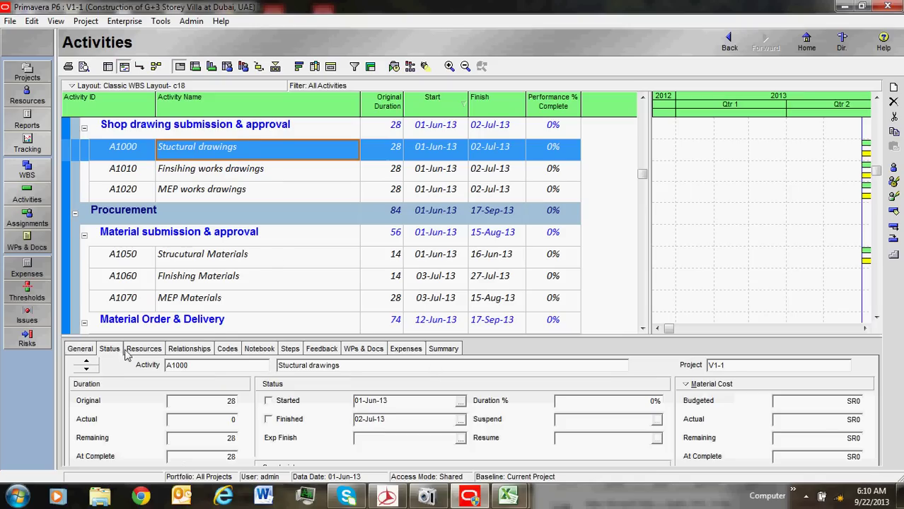
{"action": "left_click", "coordinate": [715, 389]}
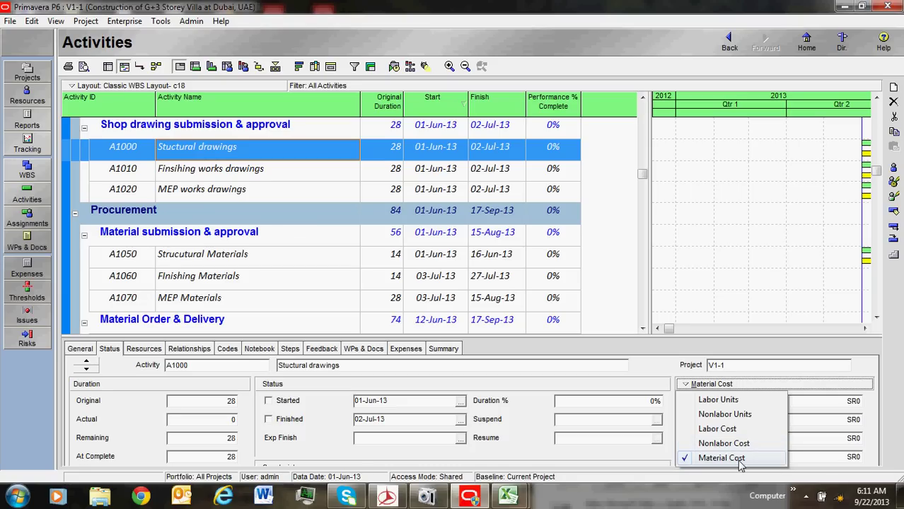
{"action": "left_click", "coordinate": [729, 429]}
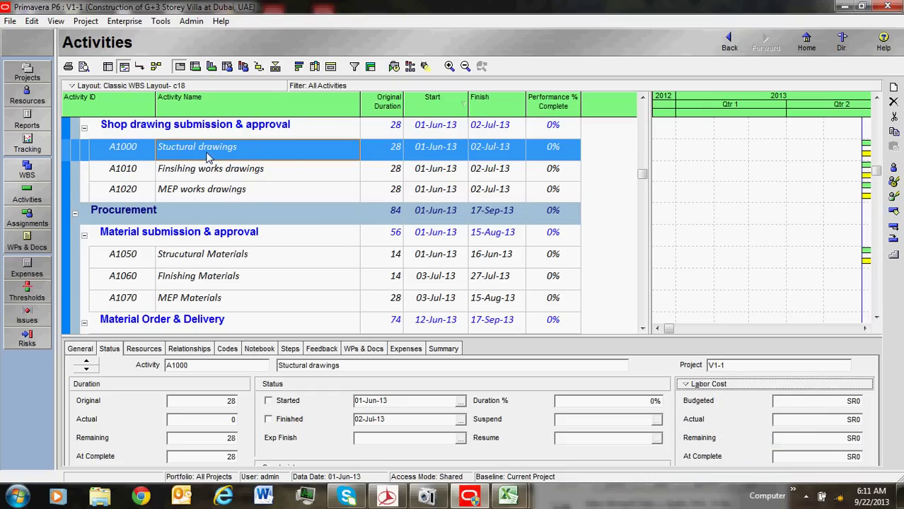
{"action": "left_click", "coordinate": [263, 248]}
{"action": "scroll", "coordinate": [263, 246], "scroll_direction": "down", "scroll_amount": 3}
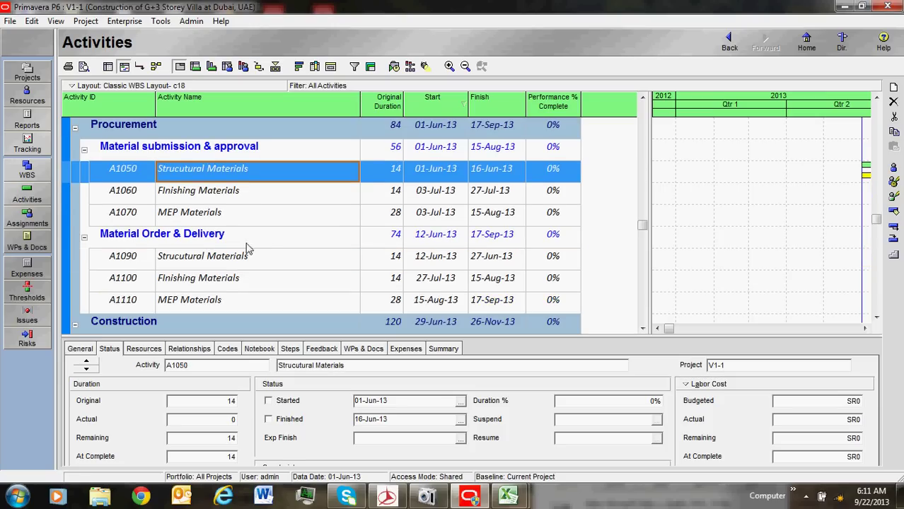
{"action": "left_click", "coordinate": [219, 241]}
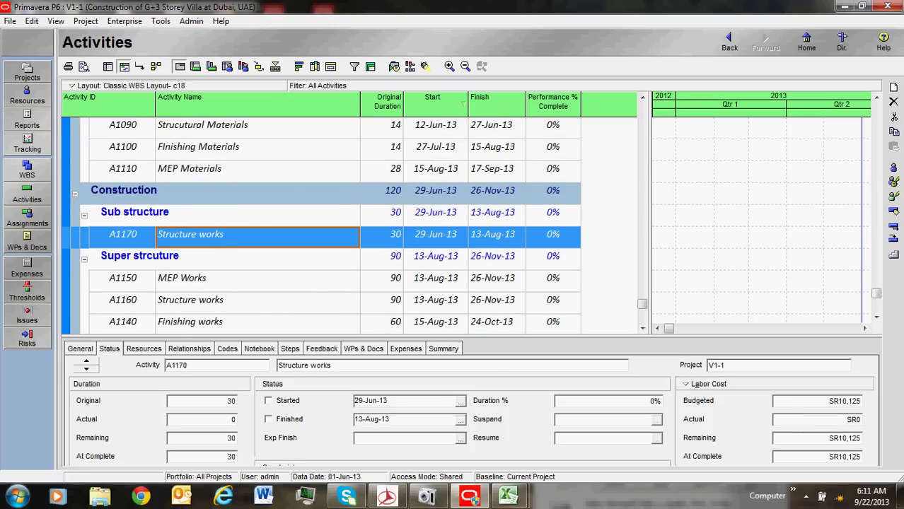
{"action": "scroll", "coordinate": [632, 364], "scroll_direction": "down", "scroll_amount": 1}
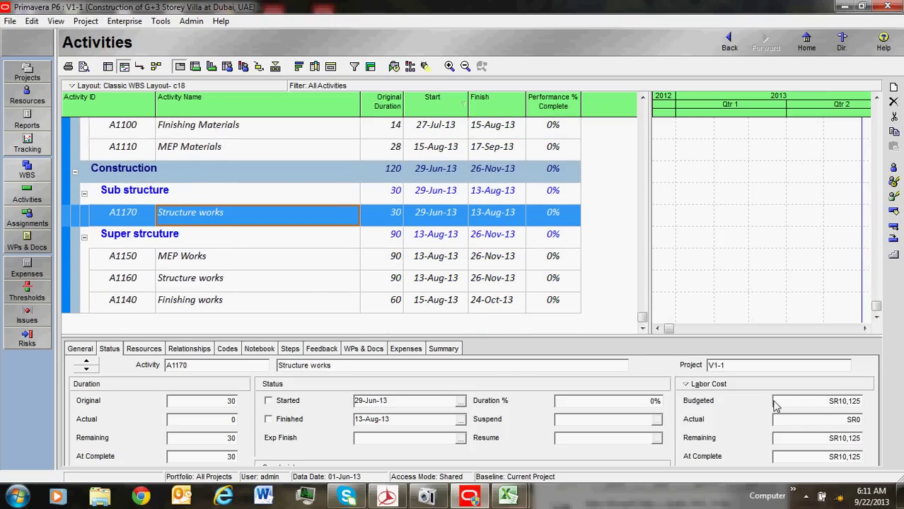
View the Nonlabor Cost and Material Cost figures of substructure activity A1170 in its status details.
{"action": "left_click", "coordinate": [735, 384]}
{"action": "left_click", "coordinate": [742, 446]}
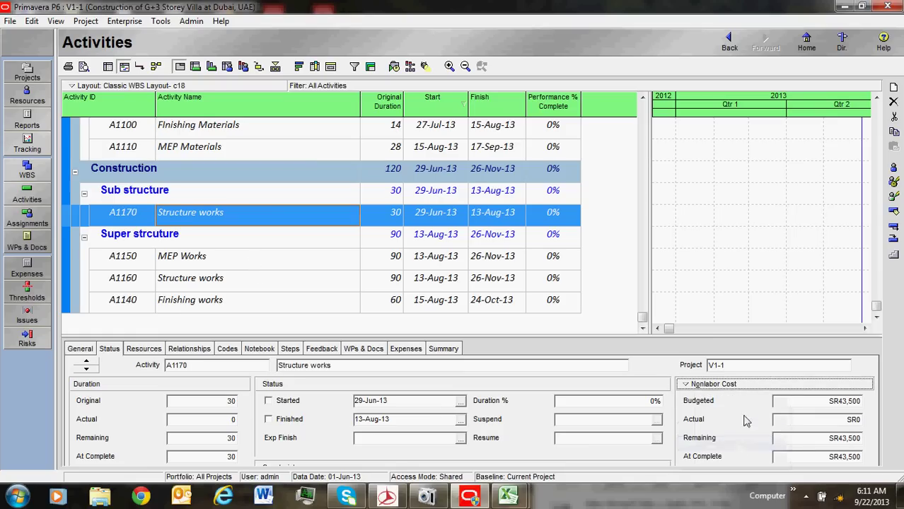
{"action": "left_click", "coordinate": [736, 384]}
{"action": "left_click", "coordinate": [729, 457]}
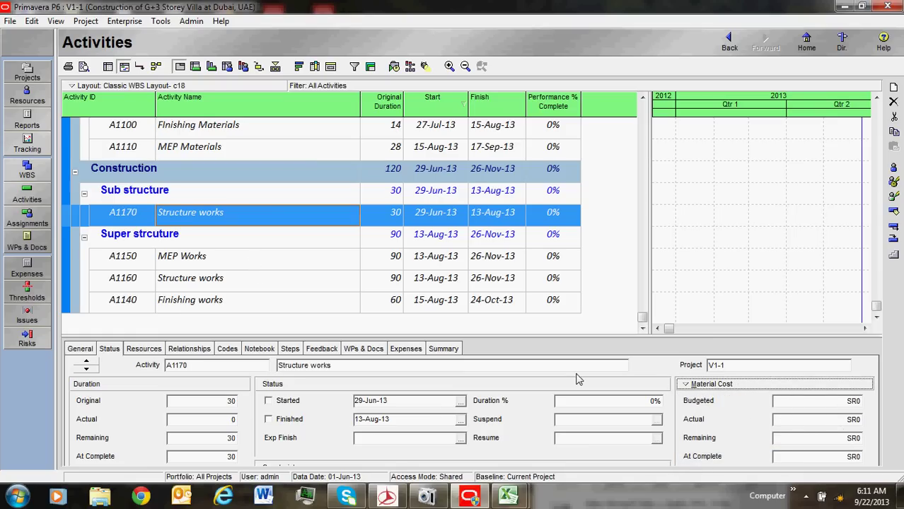
Check the material cost of the superstructure MEP, Structure and Finishing works, and of substructure activity A1170.
{"action": "left_click", "coordinate": [272, 260]}
{"action": "left_click", "coordinate": [271, 283]}
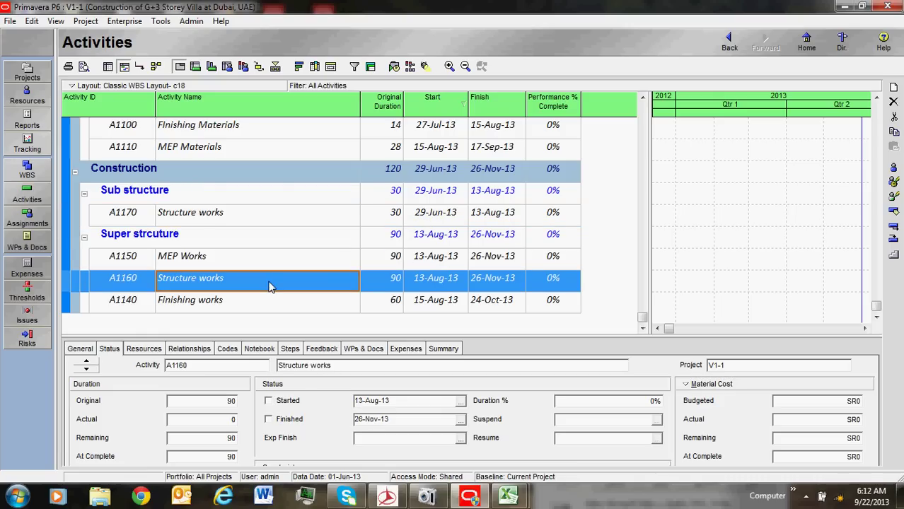
{"action": "left_click", "coordinate": [238, 303]}
{"action": "key", "text": "Up"}
{"action": "key", "text": "Up"}
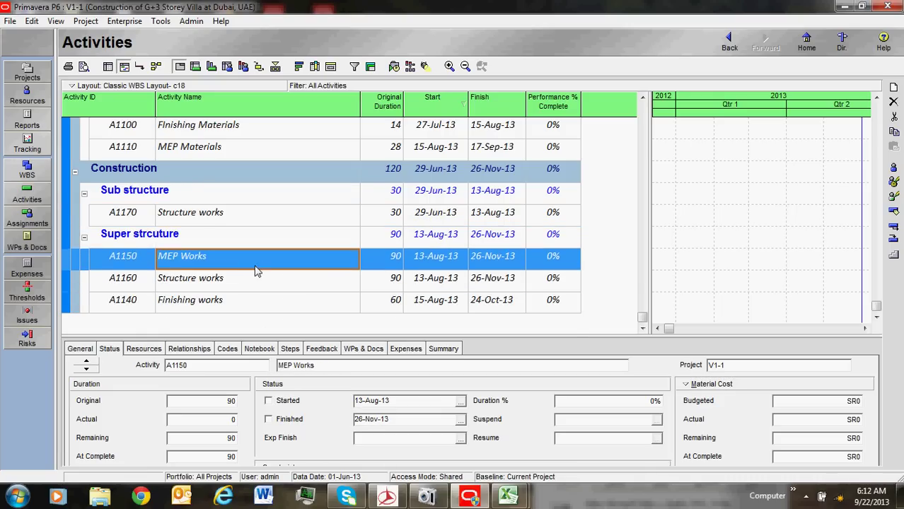
{"action": "scroll", "coordinate": [257, 271], "scroll_direction": "up", "scroll_amount": 1}
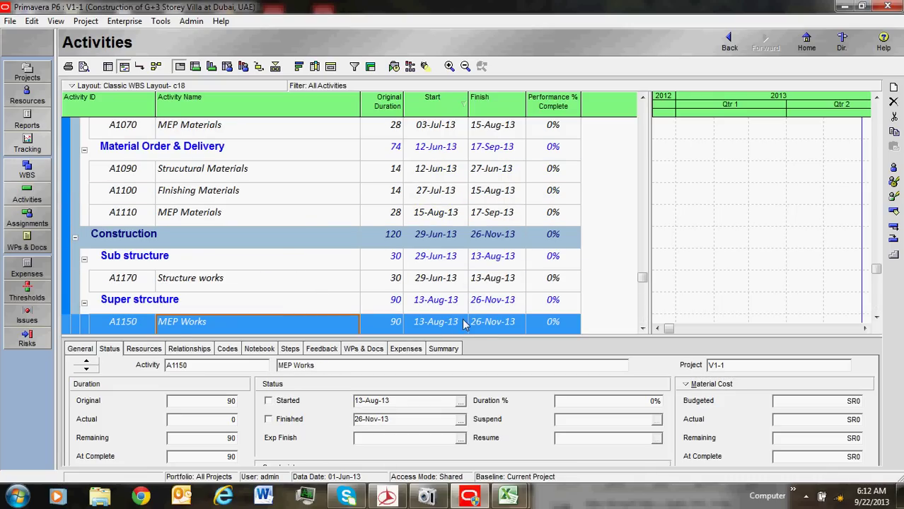
{"action": "left_click", "coordinate": [228, 281]}
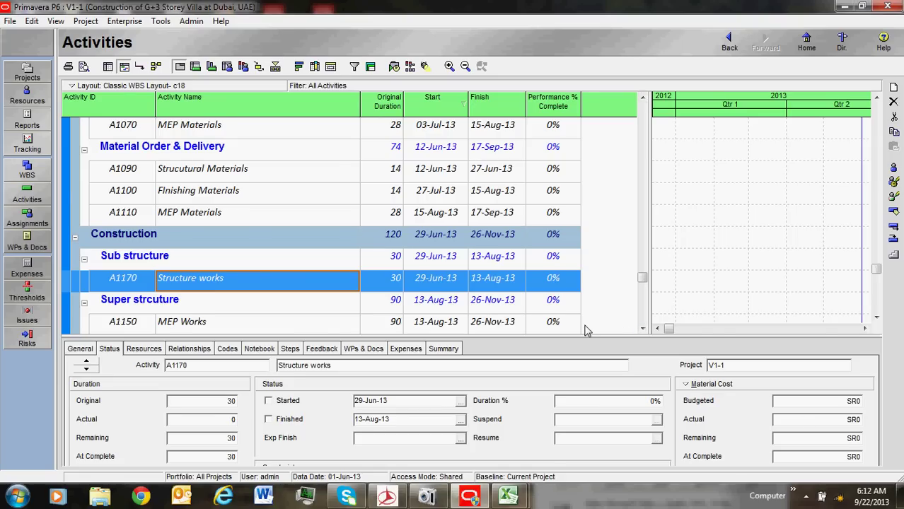
{"action": "scroll", "coordinate": [586, 330], "scroll_direction": "down", "scroll_amount": 1}
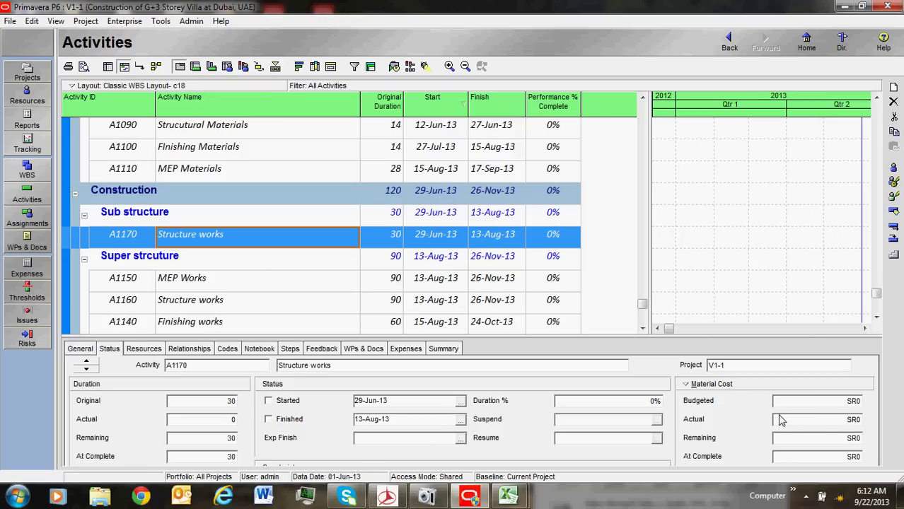
Enlarge the activity details and examine the expenses of A1170, the procurement material activities and Stuctural drawings A1000.
{"action": "left_click", "coordinate": [413, 351]}
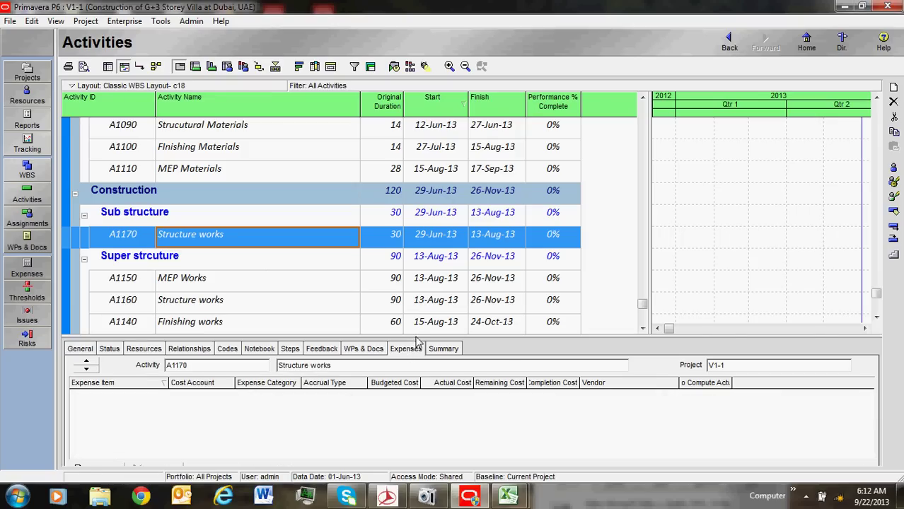
{"action": "left_click_drag", "start_coordinate": [427, 318], "coordinate": [425, 301]}
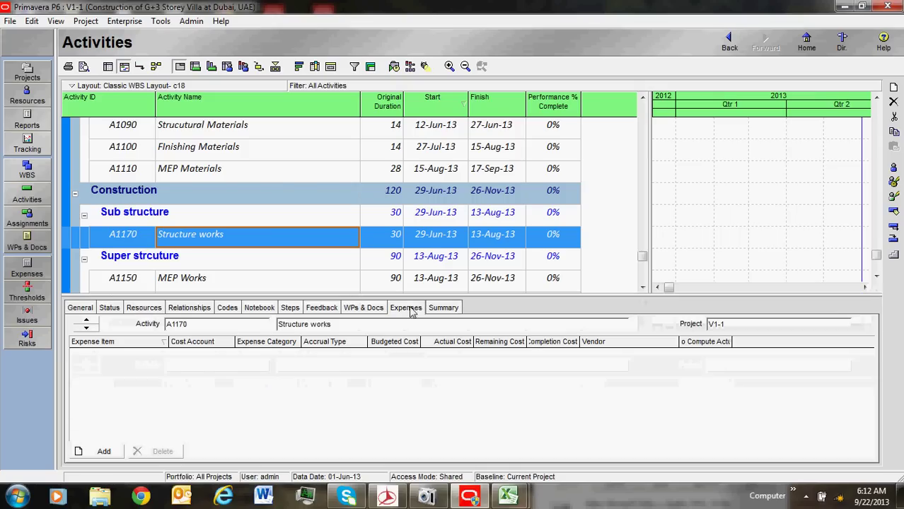
{"action": "left_click", "coordinate": [219, 173]}
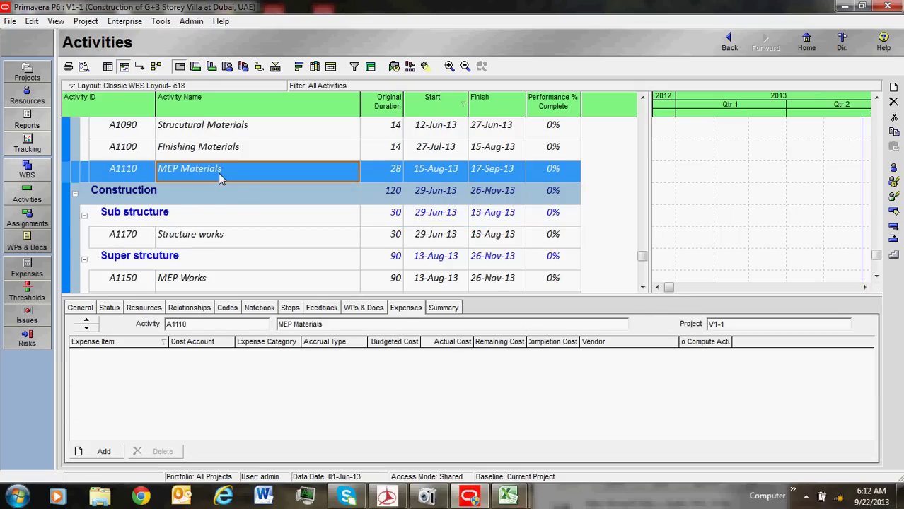
{"action": "scroll", "coordinate": [301, 243], "scroll_direction": "up", "scroll_amount": 2}
{"action": "left_click", "coordinate": [237, 217]}
{"action": "left_click", "coordinate": [237, 241]}
{"action": "scroll", "coordinate": [268, 242], "scroll_direction": "up", "scroll_amount": 3}
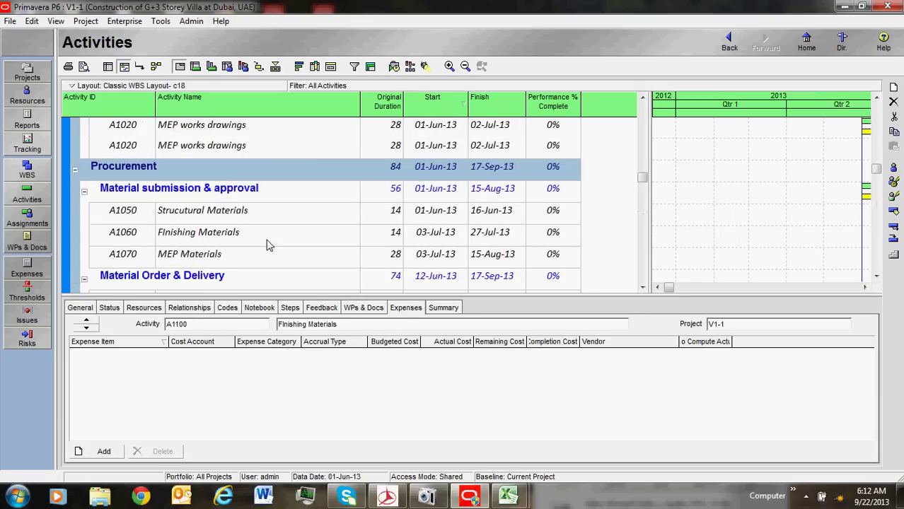
{"action": "left_click", "coordinate": [260, 259]}
{"action": "scroll", "coordinate": [267, 265], "scroll_direction": "down", "scroll_amount": 2}
{"action": "scroll", "coordinate": [267, 264], "scroll_direction": "down", "scroll_amount": 1}
{"action": "scroll", "coordinate": [265, 268], "scroll_direction": "up", "scroll_amount": 4}
{"action": "left_click", "coordinate": [260, 240]}
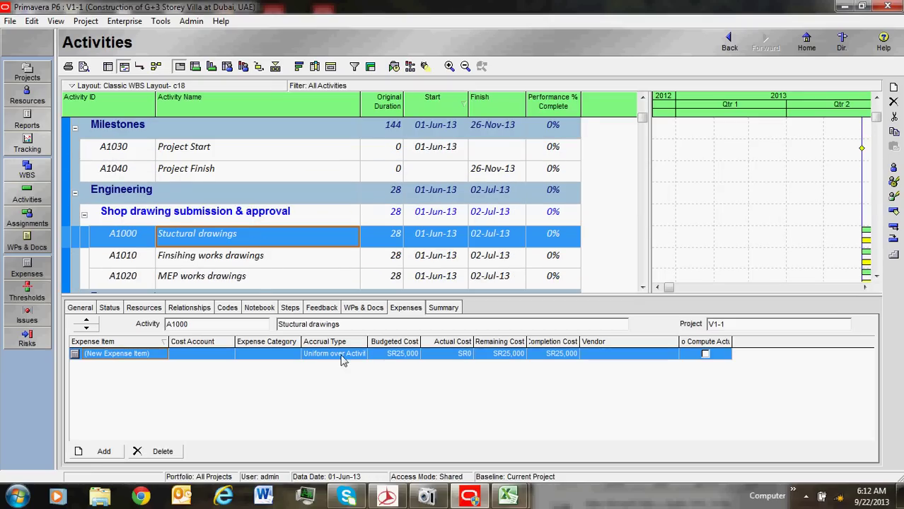
Add an expense item with a budgeted cost of SR125,000 to substructure activity A1170, Structure works.
{"action": "scroll", "coordinate": [302, 212], "scroll_direction": "down", "scroll_amount": 8}
{"action": "left_click", "coordinate": [257, 217]}
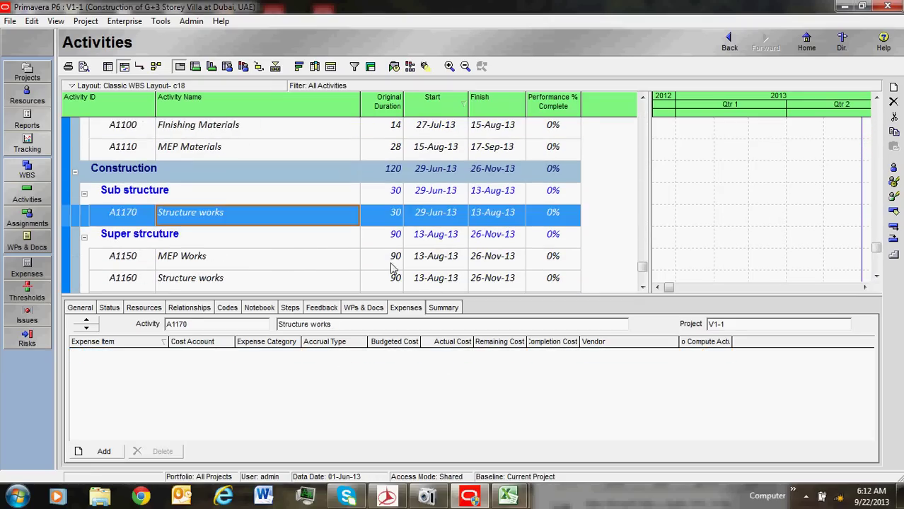
{"action": "left_click", "coordinate": [103, 452]}
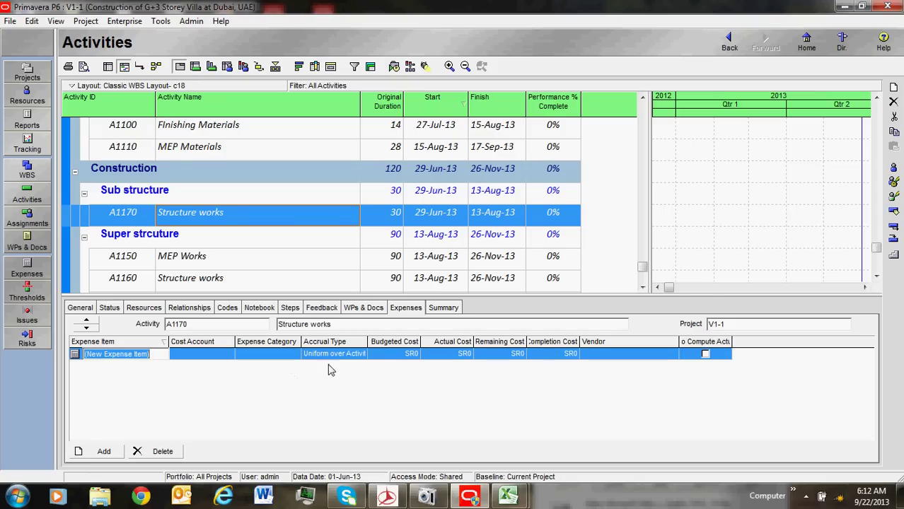
{"action": "left_click", "coordinate": [398, 358]}
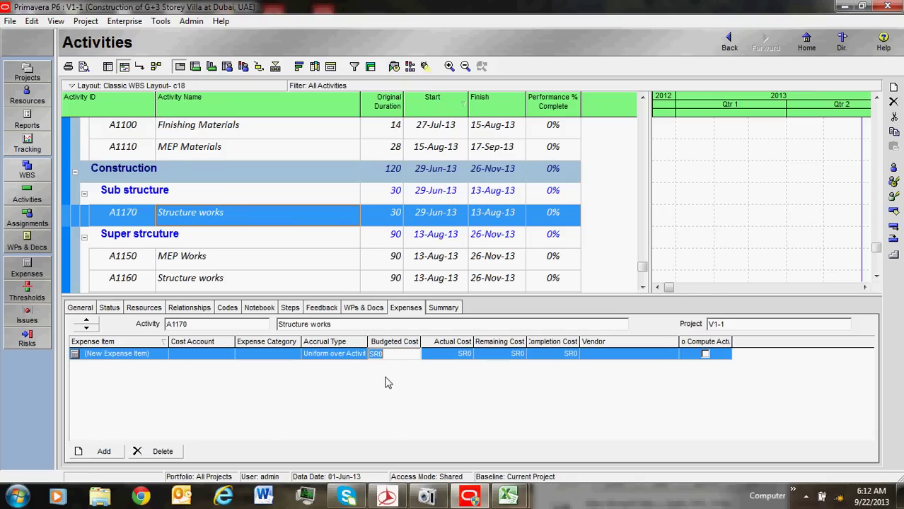
{"action": "type", "text": "125,000"}
{"action": "key", "text": "Return"}
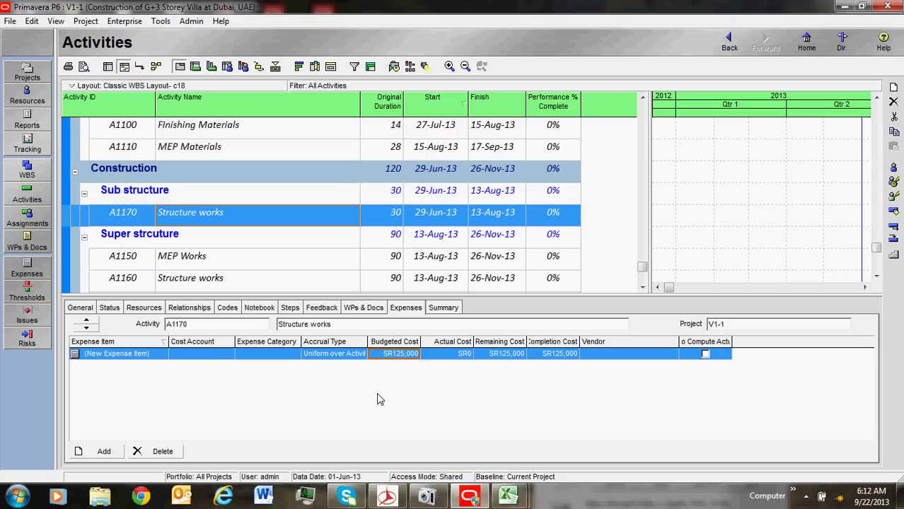
{"action": "left_click", "coordinate": [427, 215]}
Review the expense items of the superstructure MEP Works and Structure works and of the shop drawing activities.
{"action": "scroll", "coordinate": [348, 270], "scroll_direction": "down", "scroll_amount": 1}
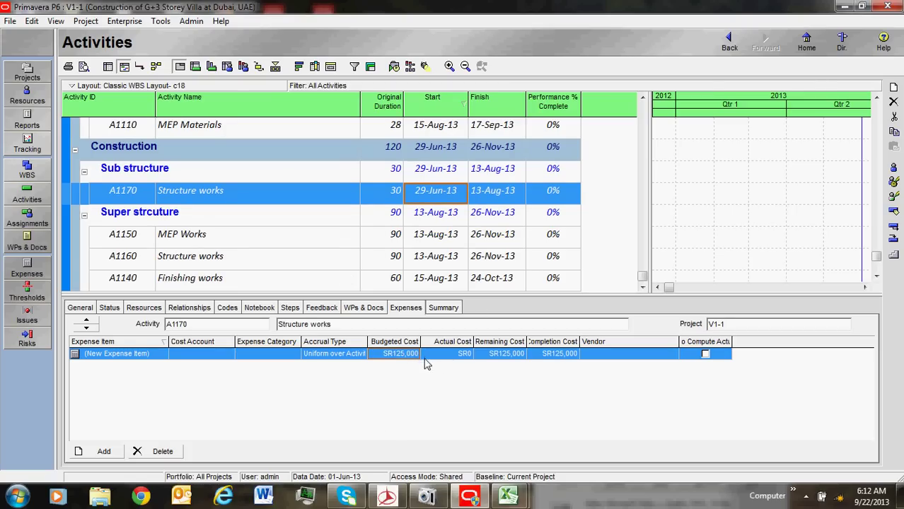
{"action": "left_click", "coordinate": [425, 239]}
{"action": "left_click", "coordinate": [428, 258]}
{"action": "left_click", "coordinate": [426, 242]}
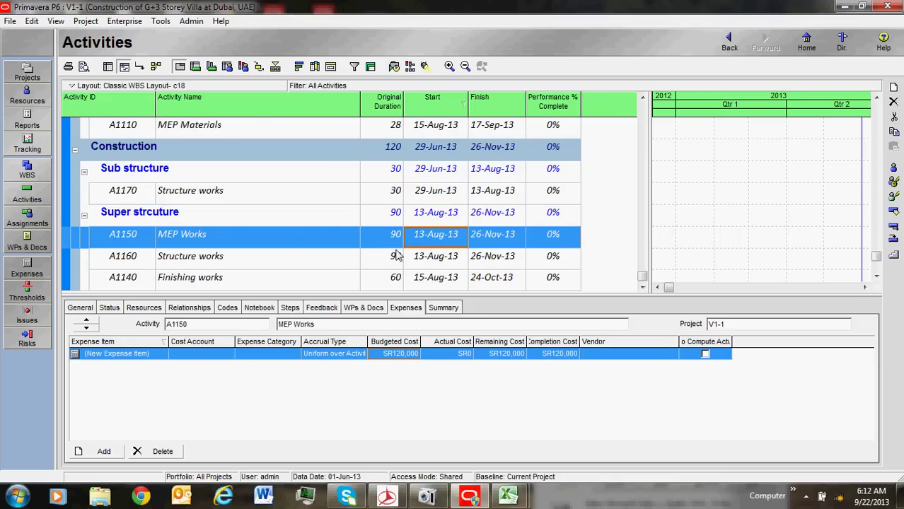
{"action": "scroll", "coordinate": [396, 265], "scroll_direction": "up", "scroll_amount": 4}
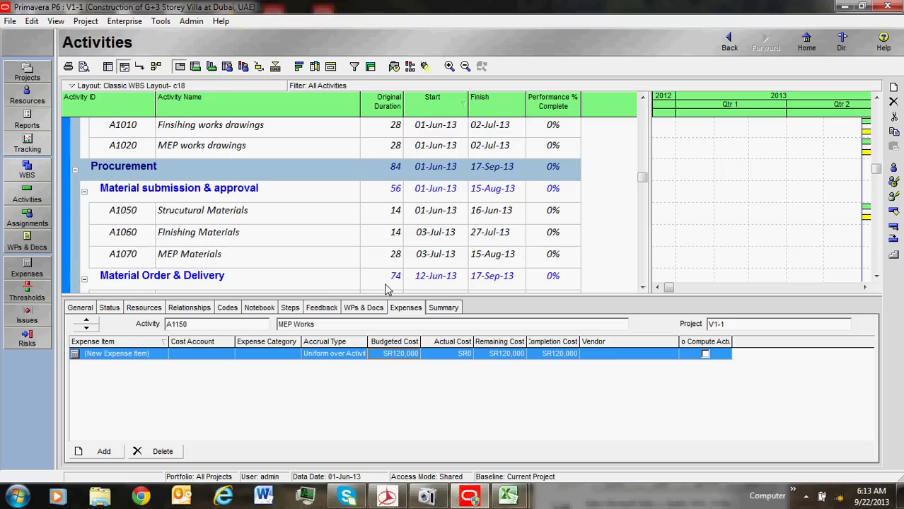
{"action": "scroll", "coordinate": [263, 213], "scroll_direction": "up", "scroll_amount": 2}
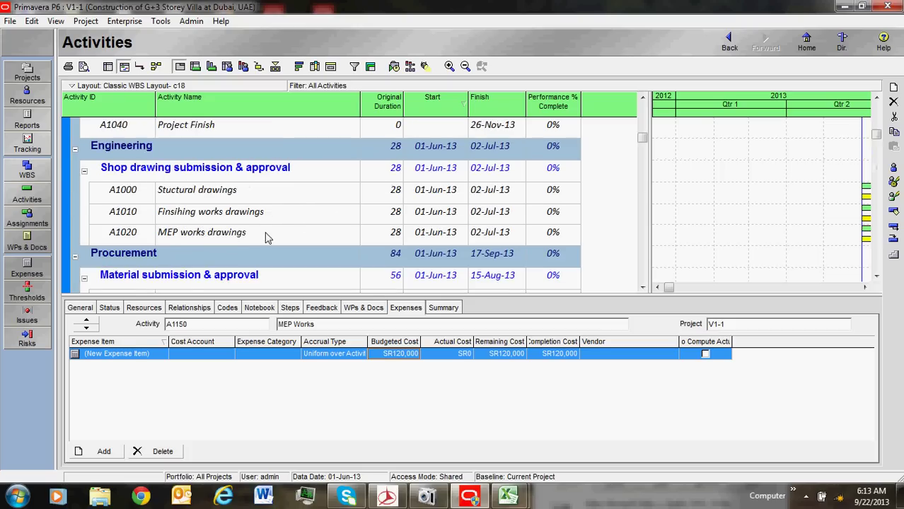
{"action": "left_click", "coordinate": [279, 238]}
{"action": "left_click", "coordinate": [266, 258]}
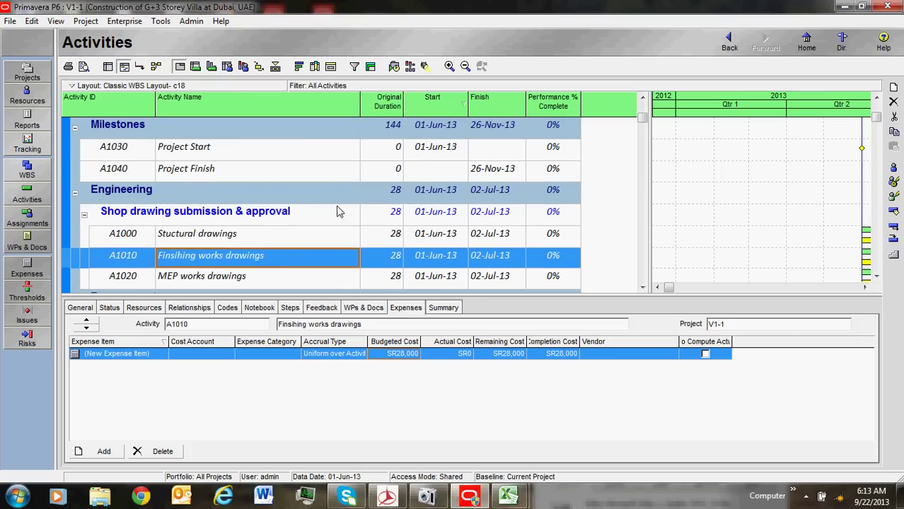
{"action": "scroll", "coordinate": [280, 225], "scroll_direction": "up", "scroll_amount": 1}
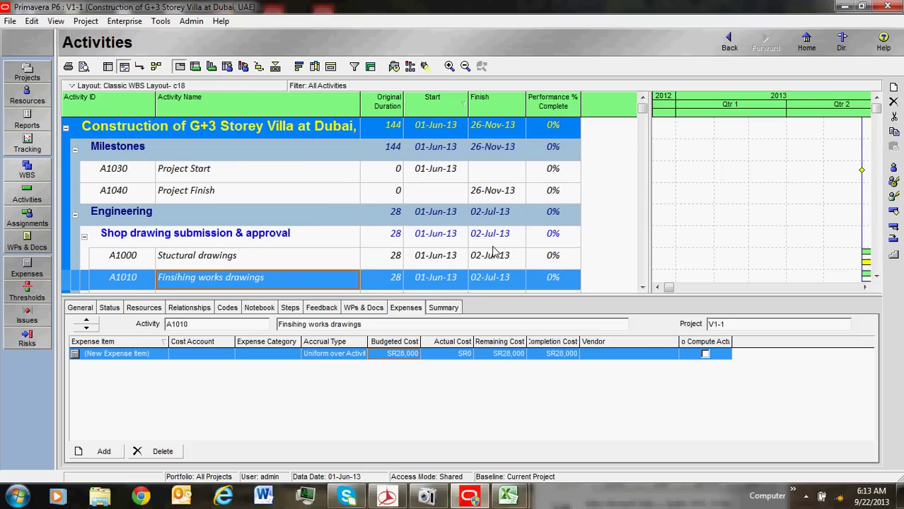
{"action": "left_click", "coordinate": [428, 497]}
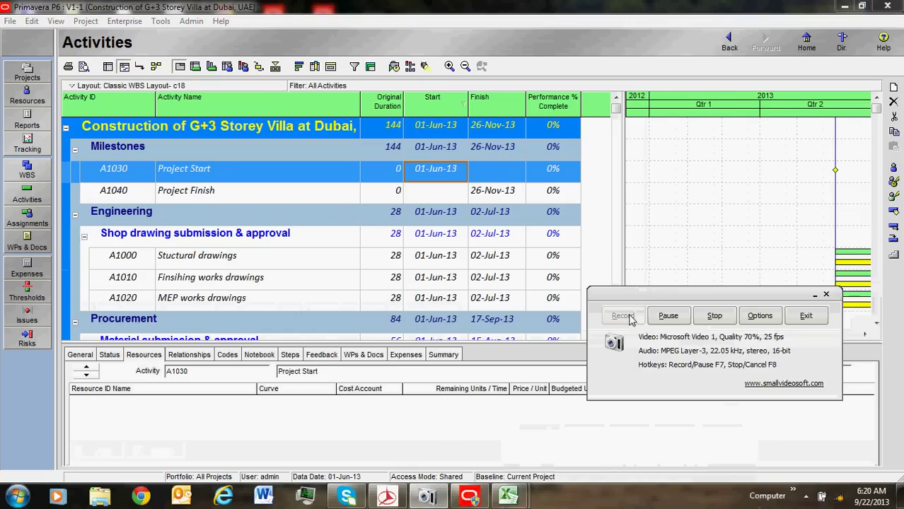
{"action": "left_click_drag", "start_coordinate": [653, 297], "coordinate": [651, 447]}
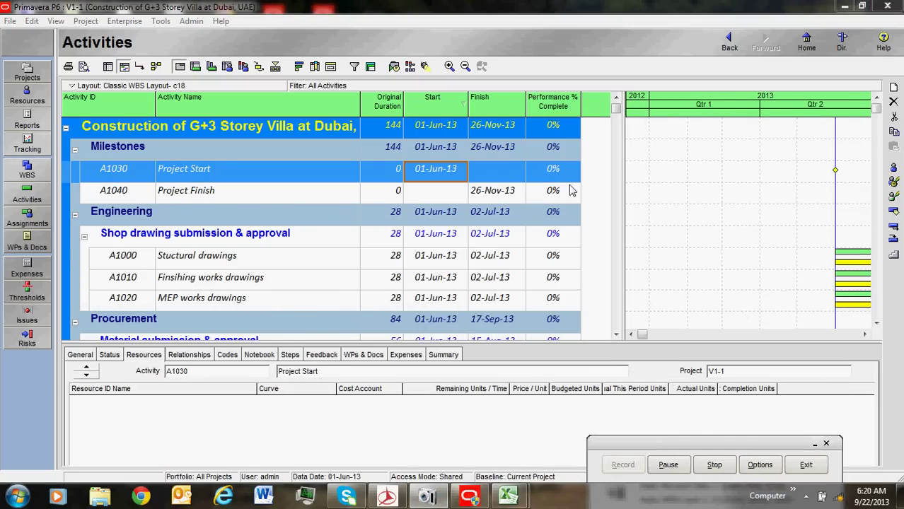
Examine the resources assigned to the shop drawing activities A1000 to A1020 and to the procurement activity A1050, Strucutural Materials.
{"action": "left_click", "coordinate": [297, 259]}
{"action": "scroll", "coordinate": [347, 239], "scroll_direction": "down", "scroll_amount": 2}
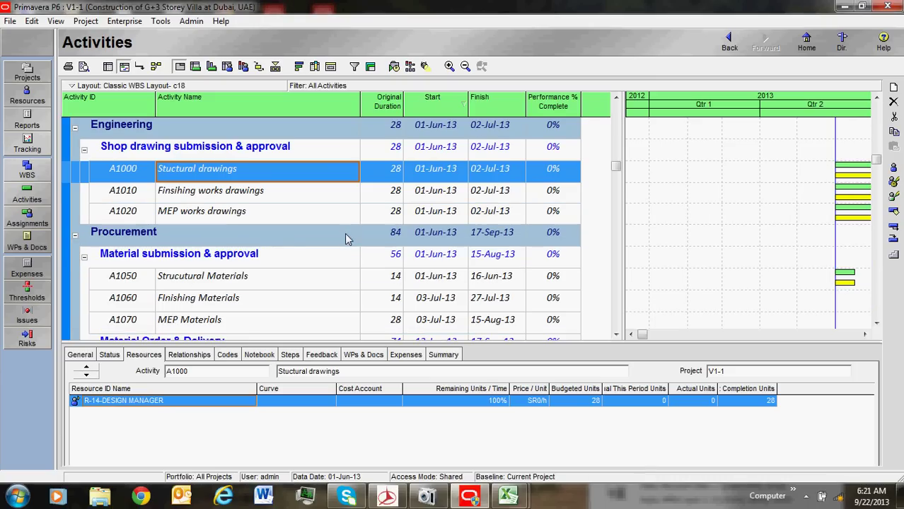
{"action": "scroll", "coordinate": [297, 251], "scroll_direction": "down", "scroll_amount": 2}
{"action": "scroll", "coordinate": [309, 265], "scroll_direction": "up", "scroll_amount": 1}
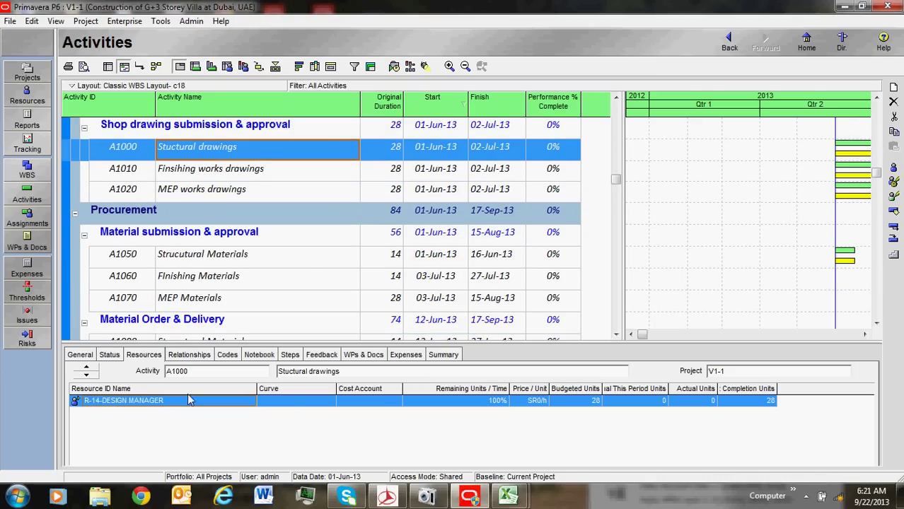
{"action": "key", "text": "Down"}
{"action": "key", "text": "Down"}
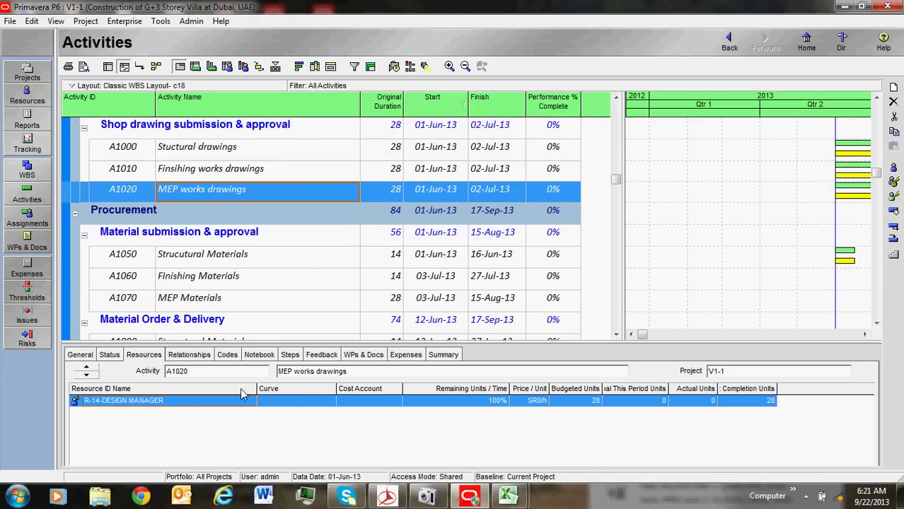
{"action": "key", "text": "Down"}
{"action": "key", "text": "Down"}
{"action": "key", "text": "Down"}
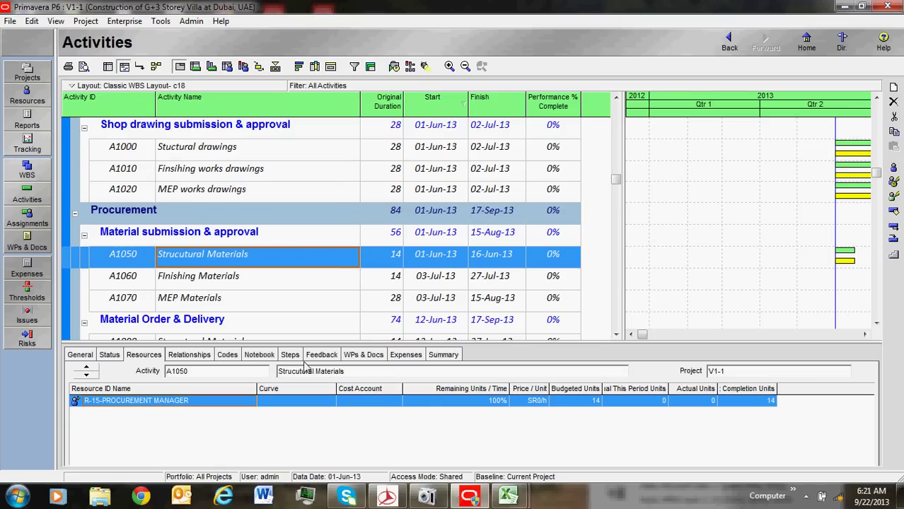
Review the budgeted expense items of the activities from A1050 in material submission down to A1140, Finishing works, in the superstructure.
{"action": "left_click", "coordinate": [404, 355]}
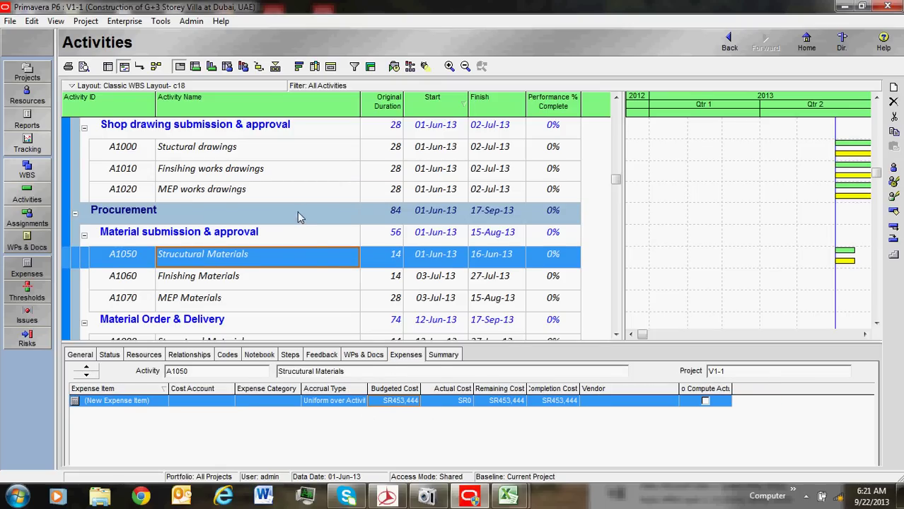
{"action": "key", "text": "Down"}
{"action": "key", "text": "Down"}
{"action": "key", "text": "Down"}
{"action": "key", "text": "Down"}
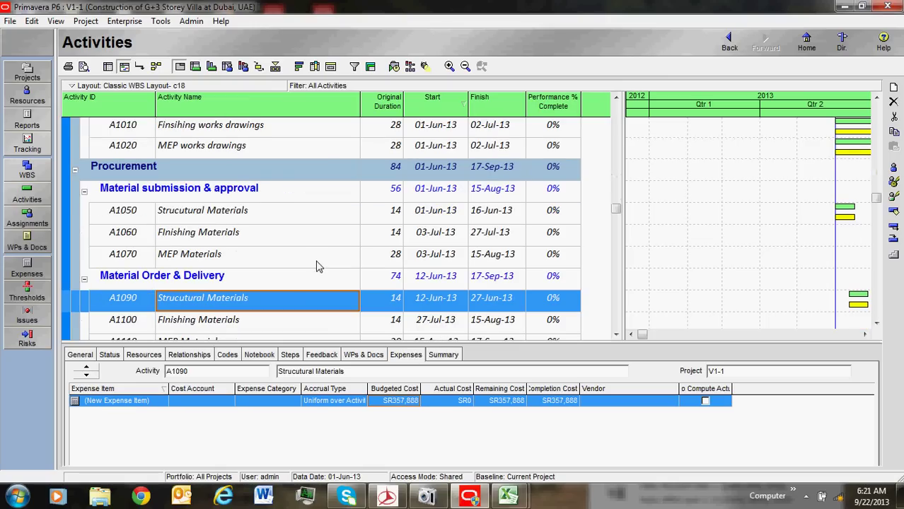
{"action": "key", "text": "Down"}
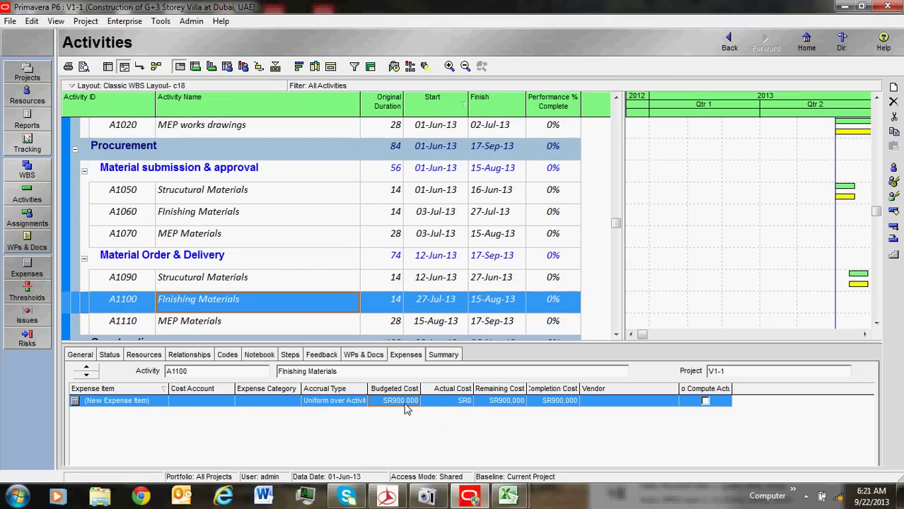
{"action": "key", "text": "Down"}
{"action": "key", "text": "Down"}
{"action": "key", "text": "Down"}
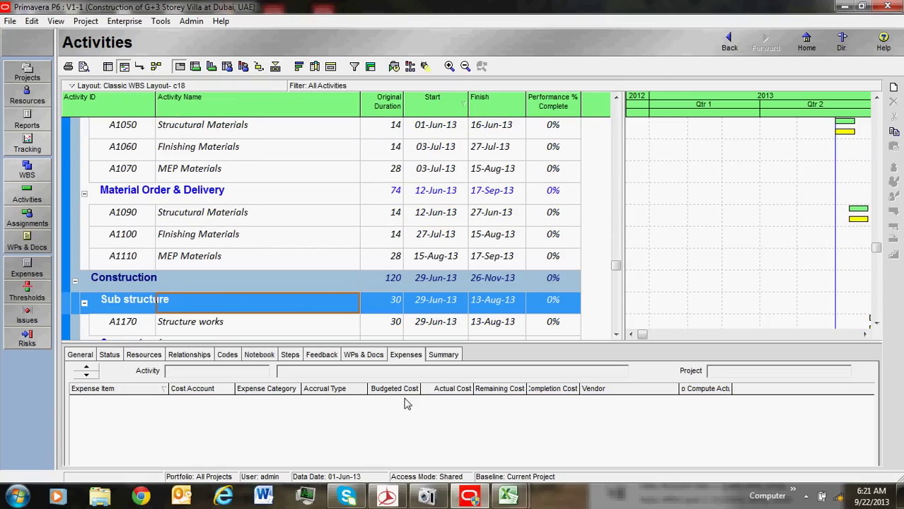
{"action": "key", "text": "Down"}
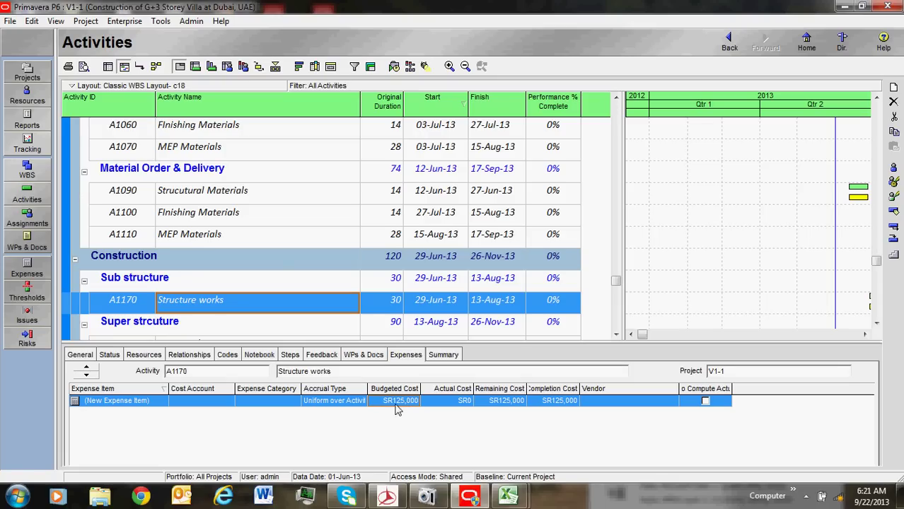
{"action": "key", "text": "Down"}
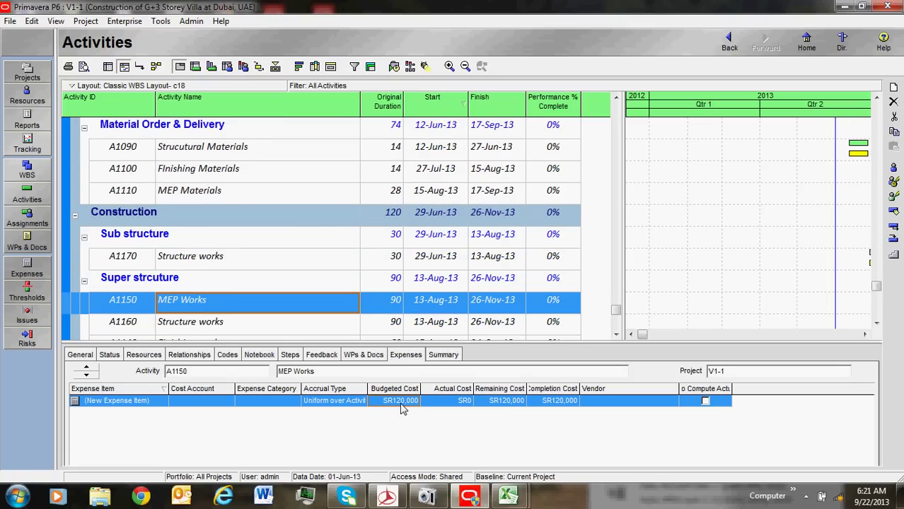
{"action": "key", "text": "Down"}
{"action": "key", "text": "Down"}
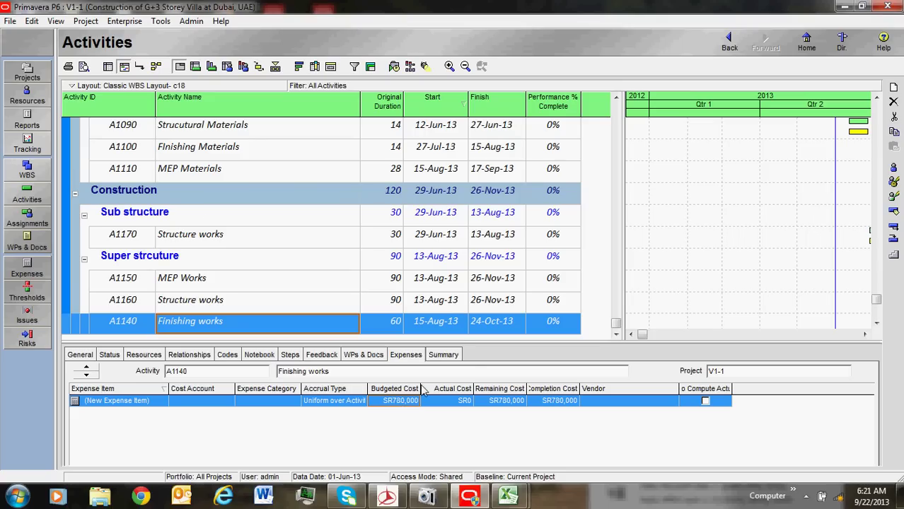
Widen the activity table and add the Budgeted Expense Cost column after Performance % Complete.
{"action": "left_click_drag", "start_coordinate": [628, 242], "coordinate": [686, 243]}
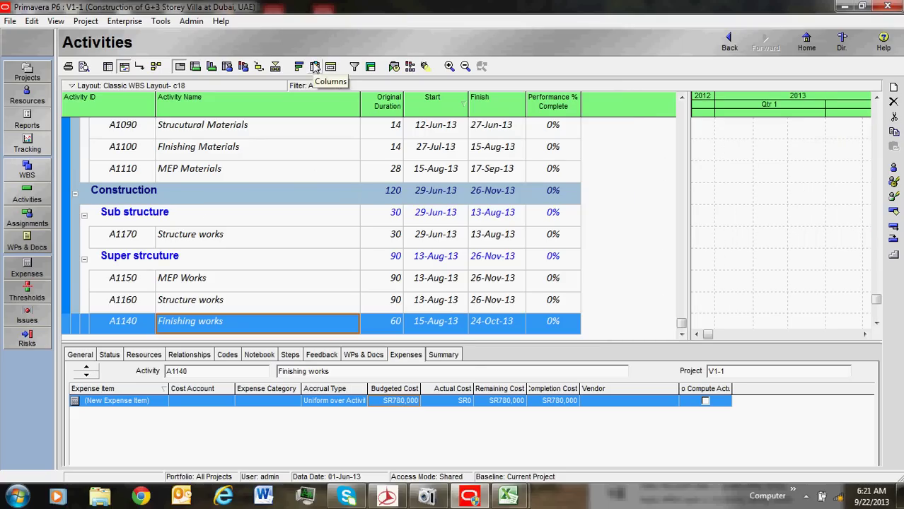
{"action": "left_click", "coordinate": [315, 67]}
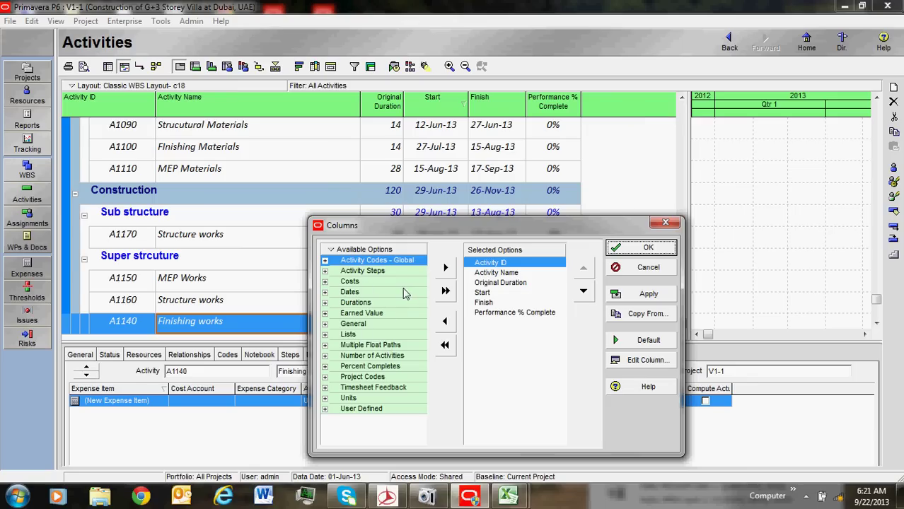
{"action": "double_click", "coordinate": [383, 282]}
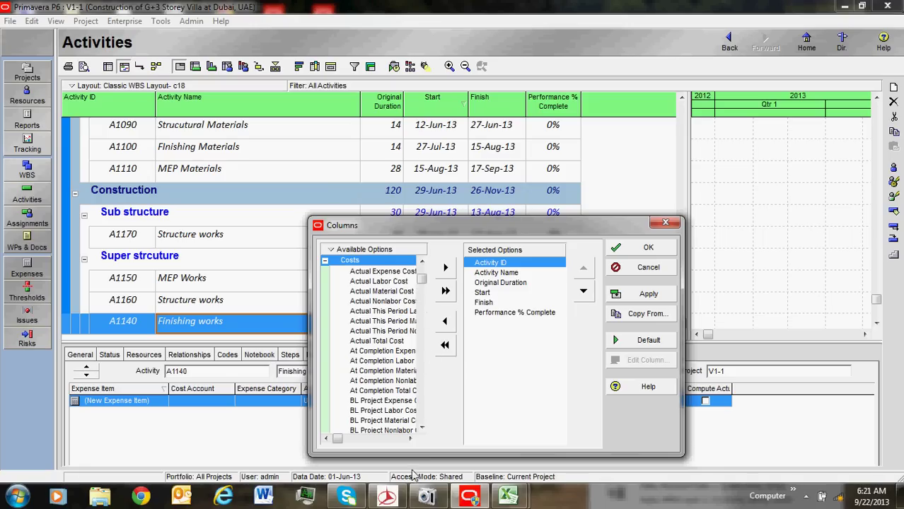
{"action": "left_click", "coordinate": [422, 428]}
{"action": "left_click", "coordinate": [422, 428]}
{"action": "left_click", "coordinate": [421, 428]}
{"action": "left_click_drag", "start_coordinate": [422, 428], "coordinate": [421, 428]}
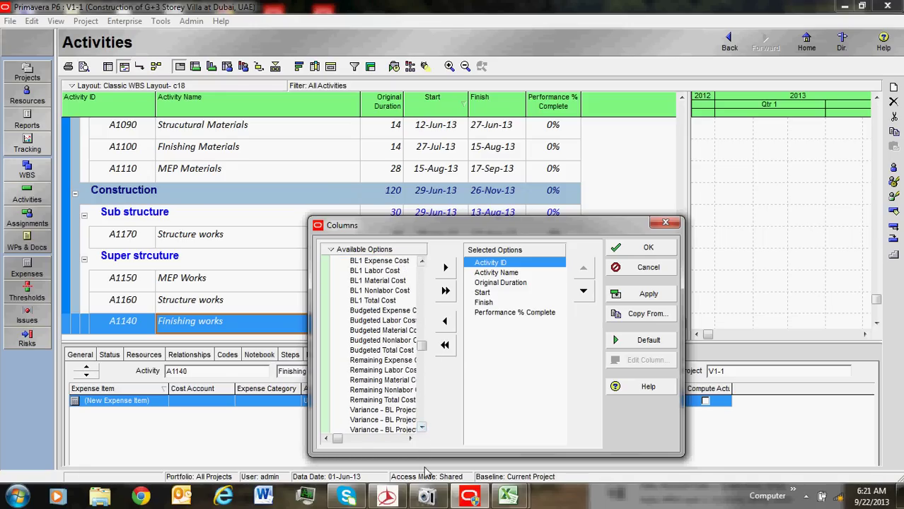
{"action": "left_click", "coordinate": [411, 439]}
{"action": "left_click", "coordinate": [410, 438]}
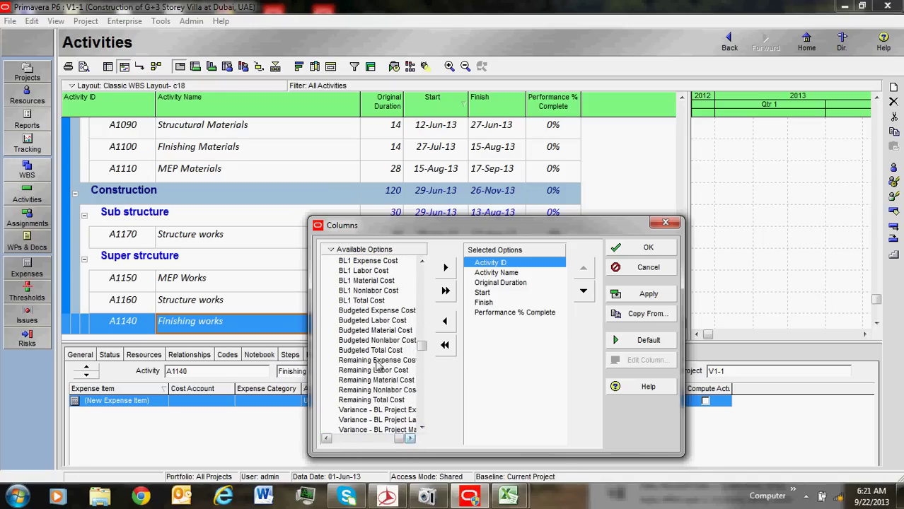
{"action": "left_click", "coordinate": [379, 312]}
{"action": "left_click", "coordinate": [495, 312]}
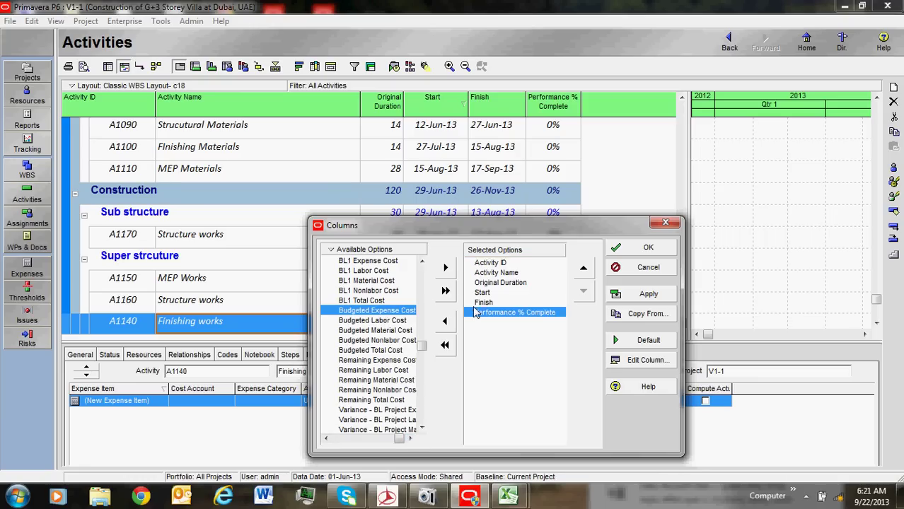
{"action": "left_click", "coordinate": [445, 268]}
{"action": "left_click", "coordinate": [646, 296]}
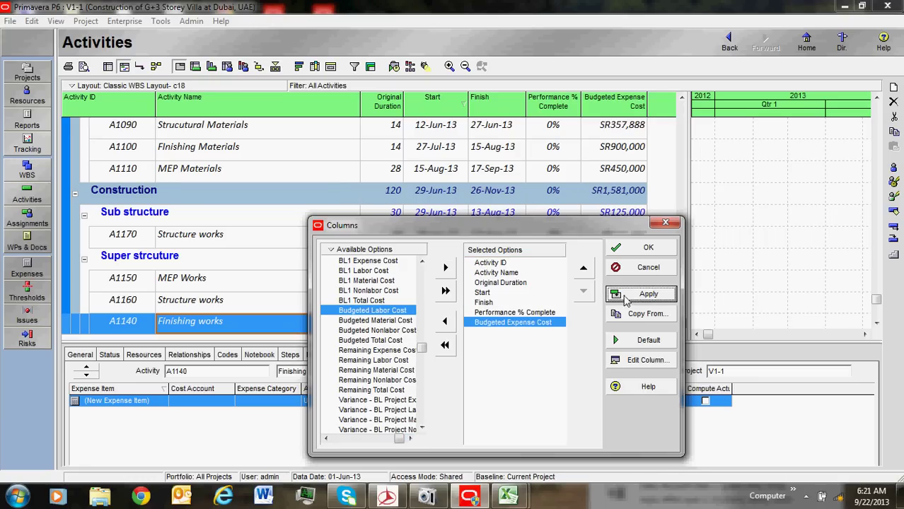
{"action": "left_click", "coordinate": [641, 251]}
Review the budgeted expense costs across the WBS levels and of activity A1000, Stuctural drawings.
{"action": "scroll", "coordinate": [636, 244], "scroll_direction": "up", "scroll_amount": 7}
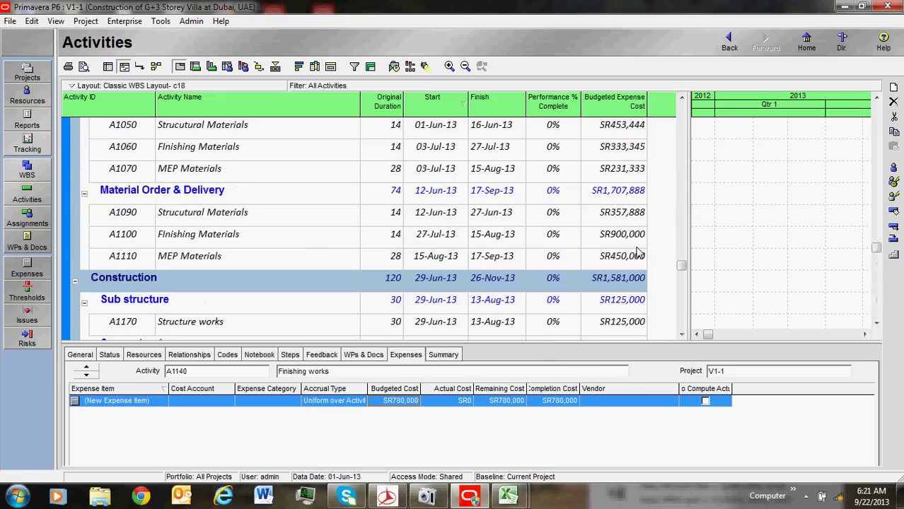
{"action": "scroll", "coordinate": [636, 298], "scroll_direction": "down", "scroll_amount": 1}
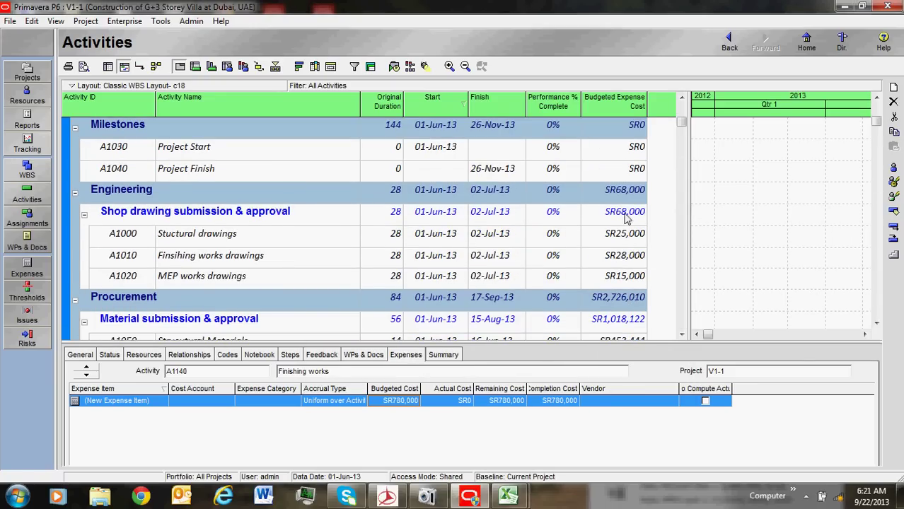
{"action": "left_click", "coordinate": [613, 235]}
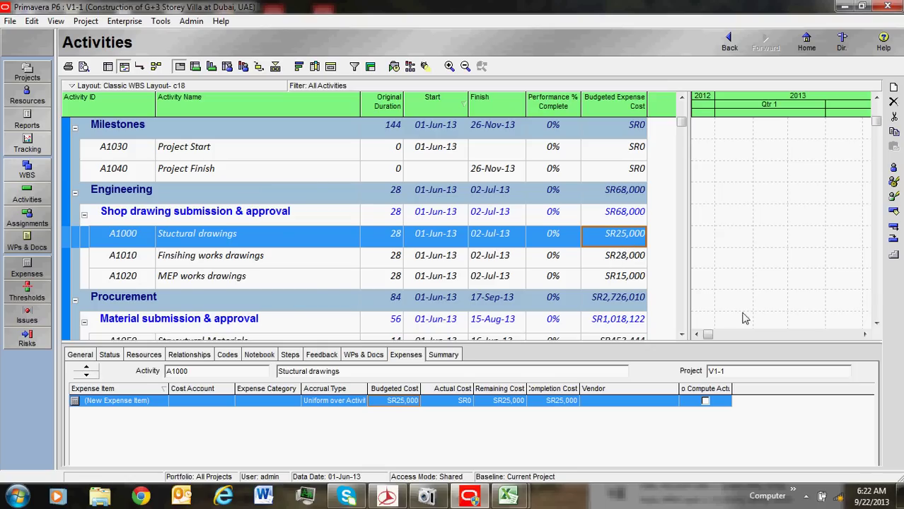
{"action": "left_click", "coordinate": [443, 236]}
Add the Budgeted Labor Cost, Budgeted Nonlabor Cost and Budgeted Material Cost columns after Budgeted Expense Cost in the activity table.
{"action": "left_click_drag", "start_coordinate": [690, 213], "coordinate": [671, 212]}
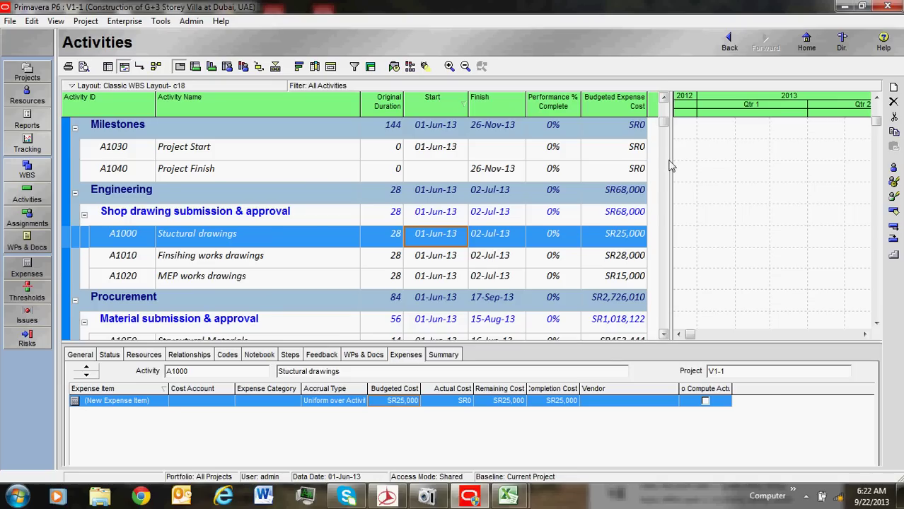
{"action": "left_click", "coordinate": [315, 66]}
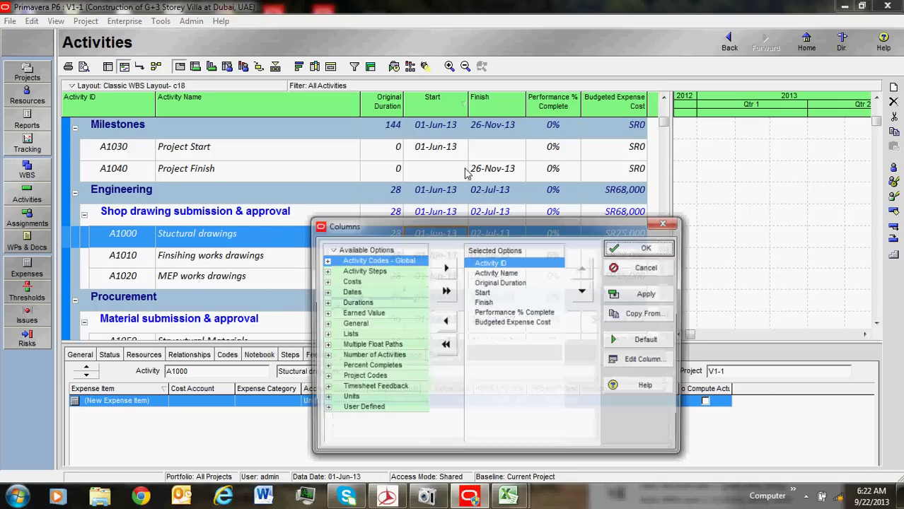
{"action": "double_click", "coordinate": [365, 283]}
{"action": "scroll", "coordinate": [379, 368], "scroll_direction": "down", "scroll_amount": 4}
{"action": "scroll", "coordinate": [387, 398], "scroll_direction": "down", "scroll_amount": 1}
{"action": "left_click", "coordinate": [398, 361]}
{"action": "left_click", "coordinate": [410, 439]}
{"action": "left_click", "coordinate": [488, 322]}
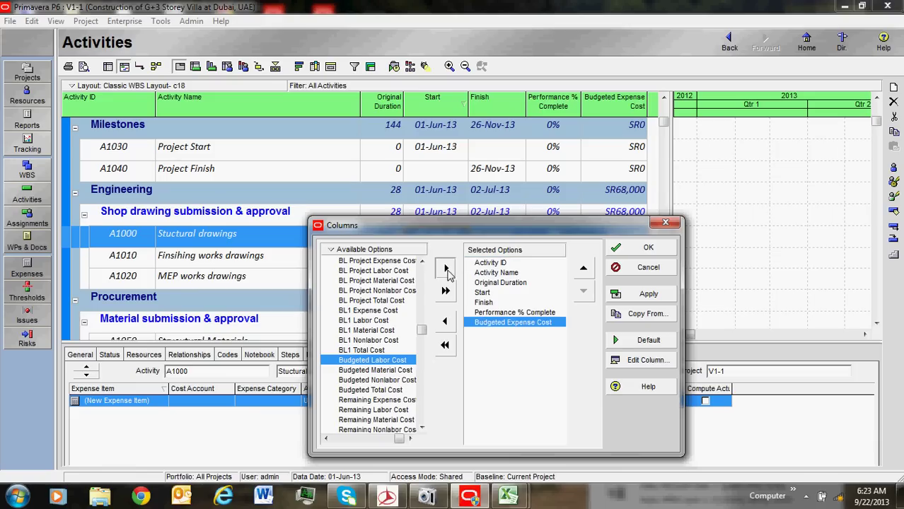
{"action": "left_click", "coordinate": [445, 269]}
{"action": "left_click", "coordinate": [386, 370]}
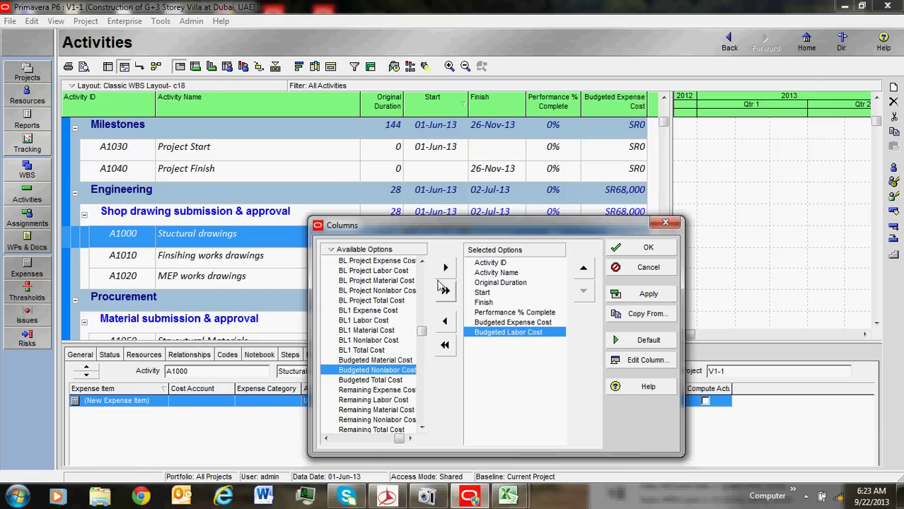
{"action": "left_click", "coordinate": [446, 268]}
{"action": "left_click", "coordinate": [446, 268]}
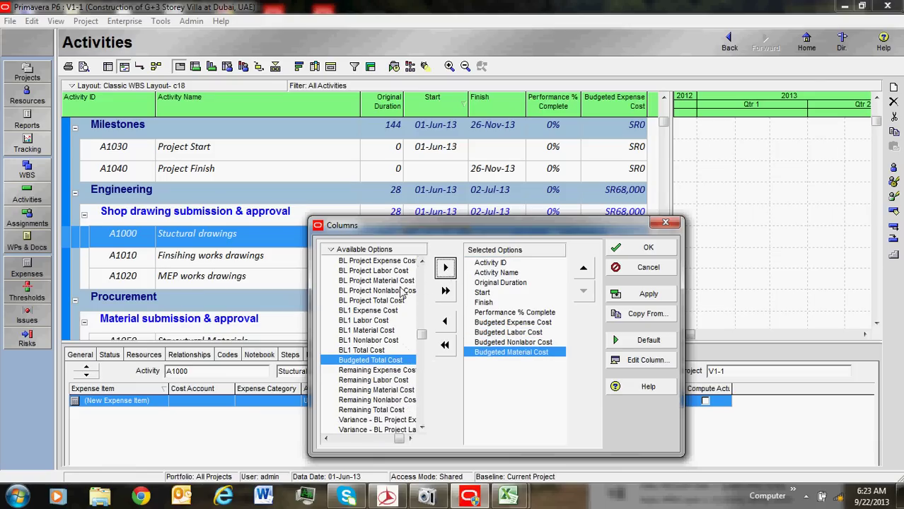
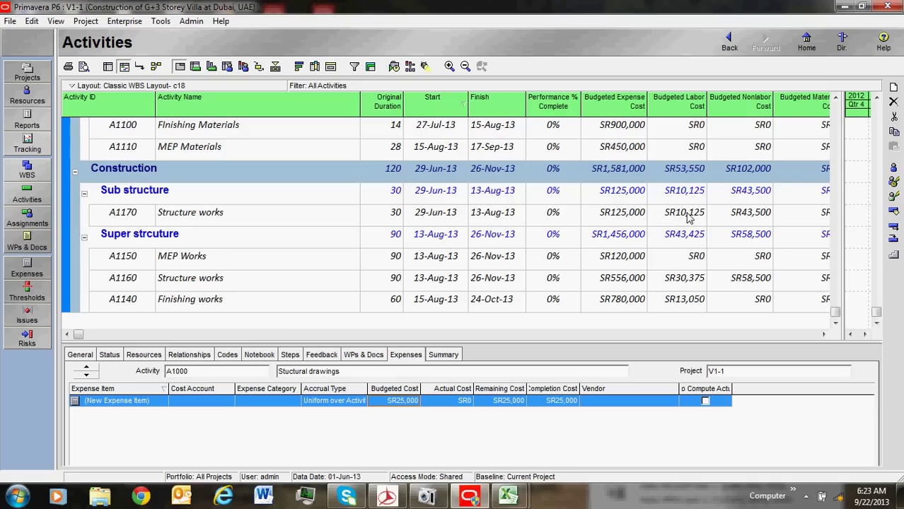
Check the budgeted labor, nonlabor and material costs of substructure activity A1170 and of the whole project.
{"action": "left_click", "coordinate": [685, 215]}
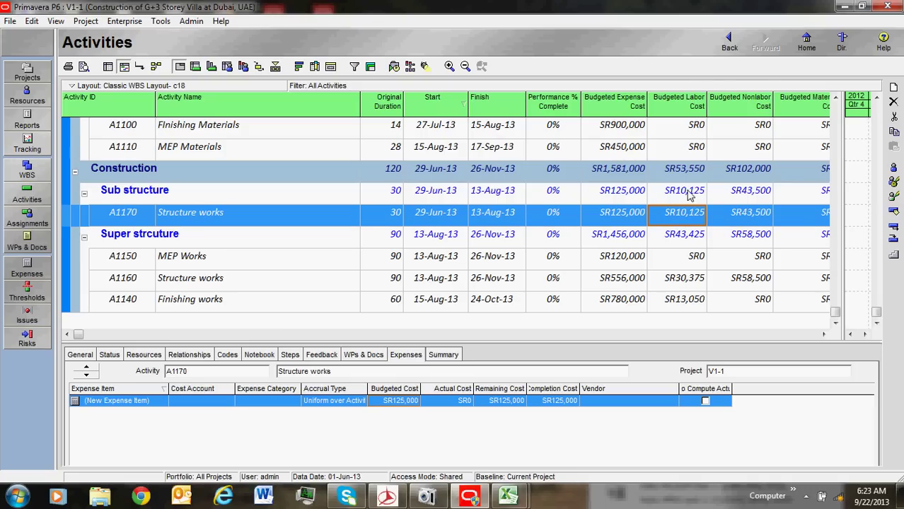
{"action": "left_click", "coordinate": [736, 222]}
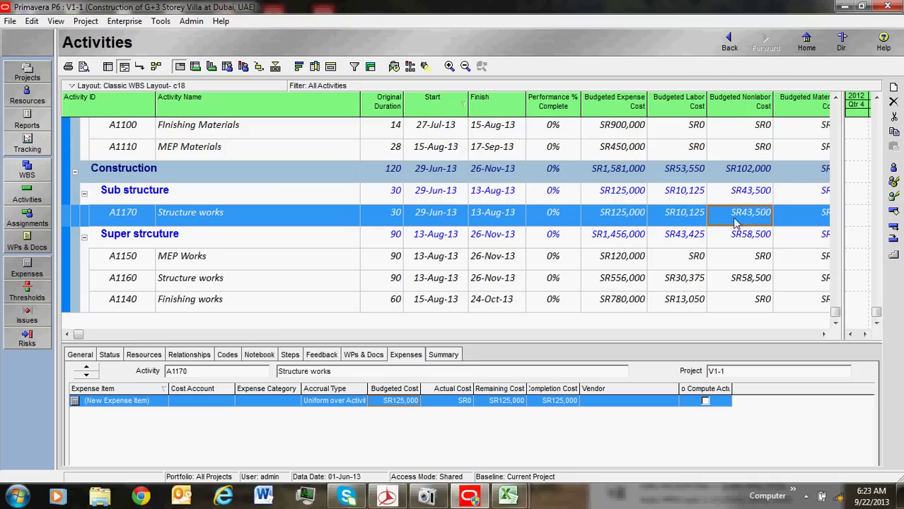
{"action": "left_click", "coordinate": [820, 334]}
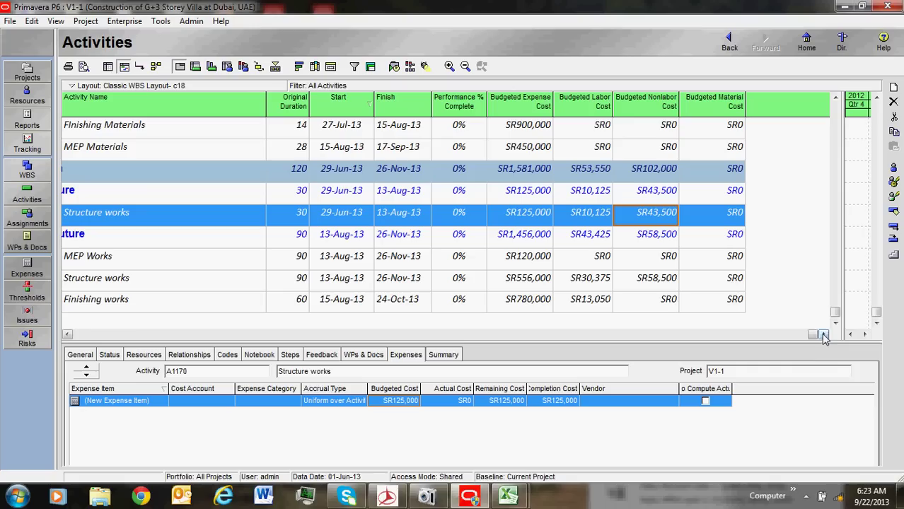
{"action": "left_click", "coordinate": [69, 335]}
{"action": "scroll", "coordinate": [750, 269], "scroll_direction": "up", "scroll_amount": 6}
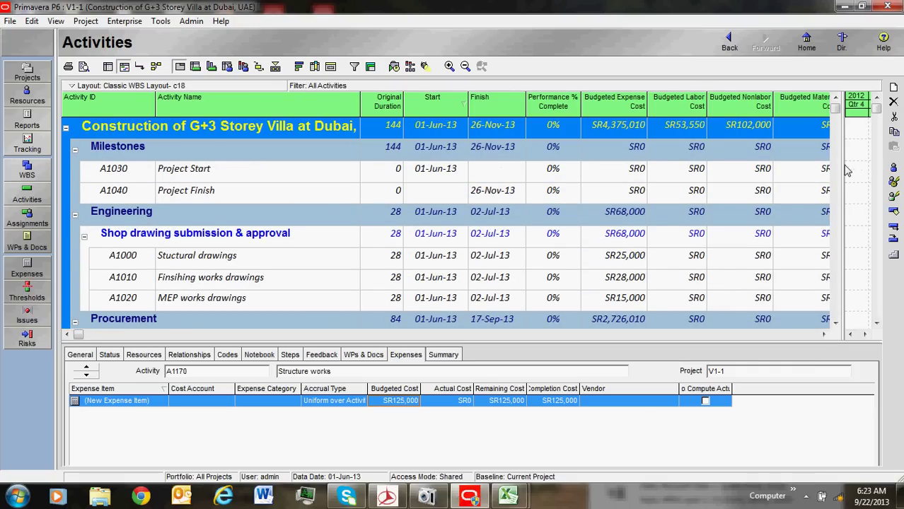
Narrow the activity table and remove the Budgeted Material Cost, Budgeted Nonlabor Cost and Budgeted Labor Cost columns from the selected columns.
{"action": "left_click_drag", "start_coordinate": [847, 170], "coordinate": [688, 177]}
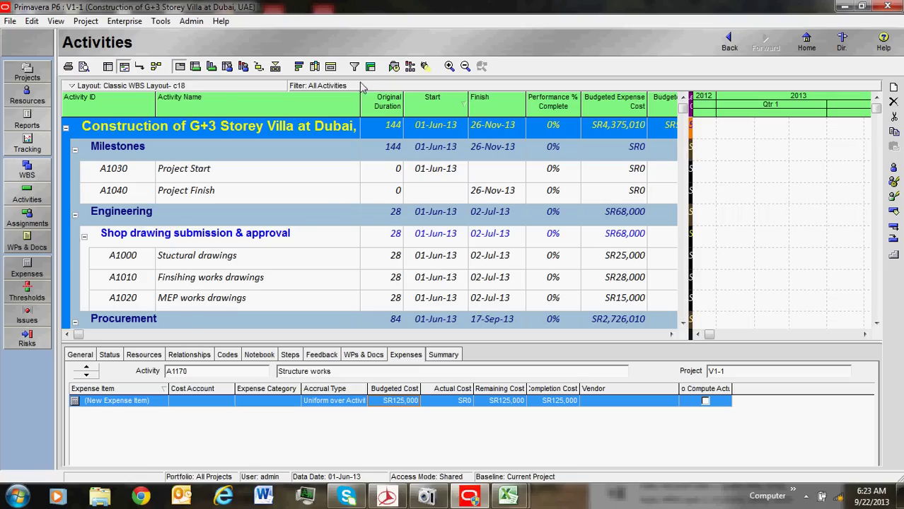
{"action": "left_click", "coordinate": [330, 67]}
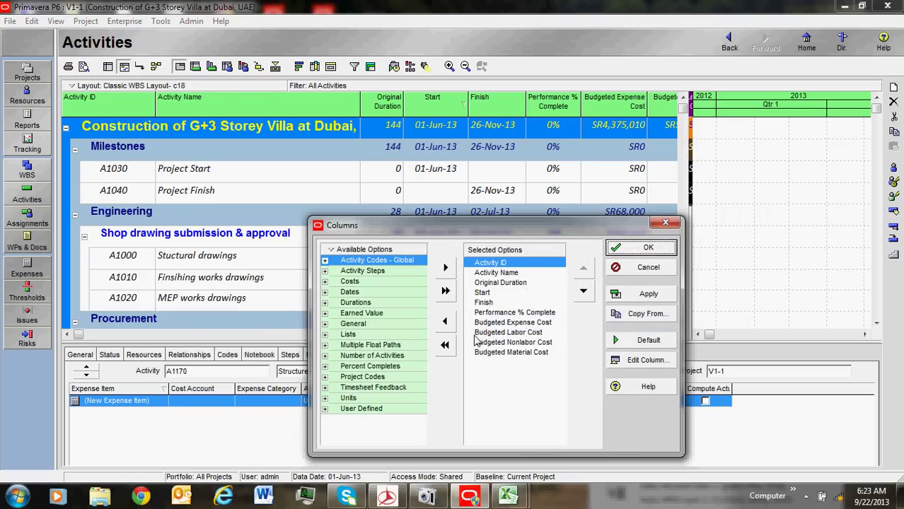
{"action": "left_click", "coordinate": [489, 352]}
{"action": "left_click", "coordinate": [445, 322]}
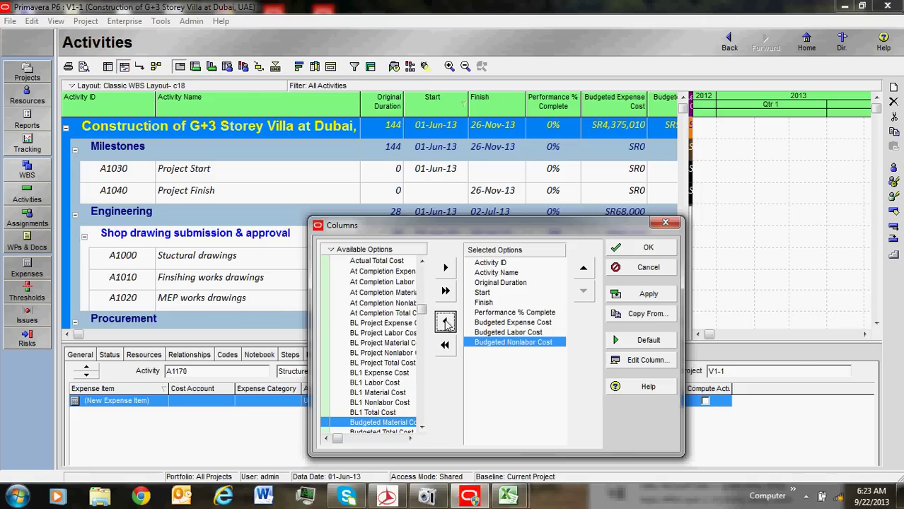
{"action": "left_click", "coordinate": [445, 322]}
{"action": "left_click", "coordinate": [445, 322]}
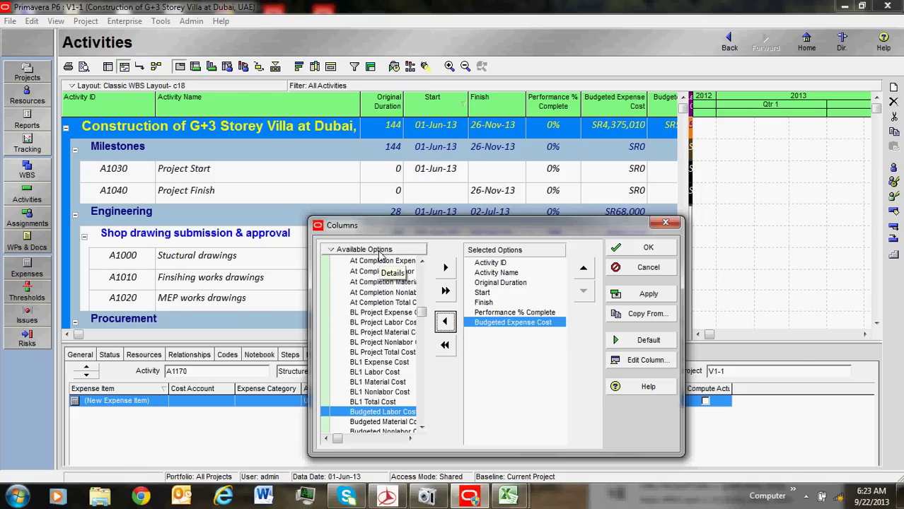
Search the available columns for PREDECESSOR and add Predecessors to the selected columns after Budgeted Expense Cost.
{"action": "key", "text": "ctrl+f"}
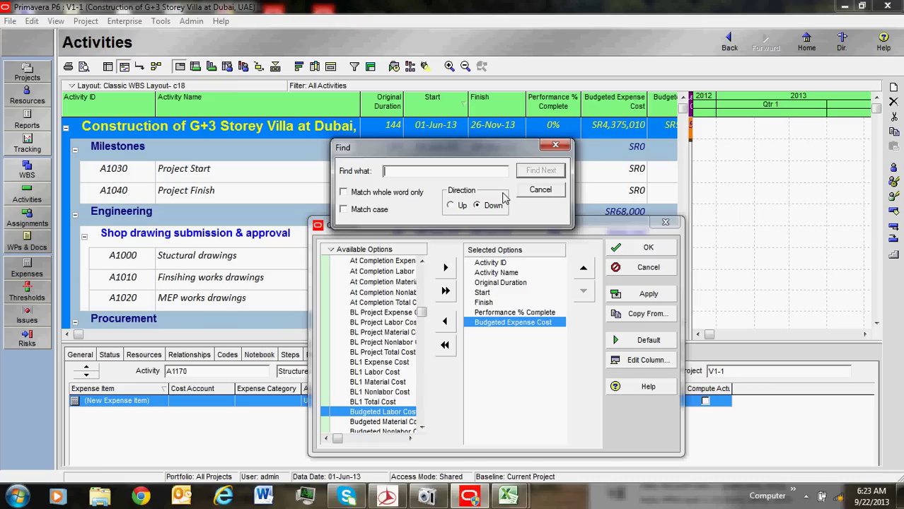
{"action": "type", "text": "PREDECCESSOR"}
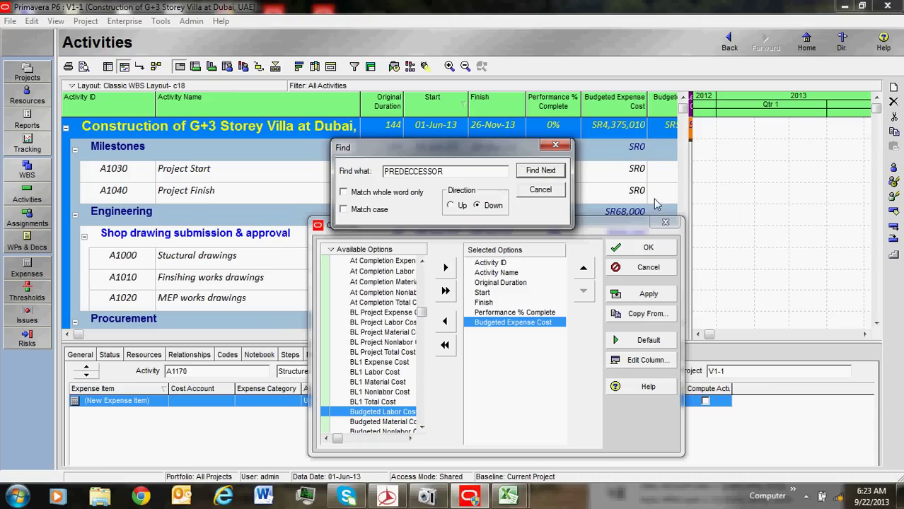
{"action": "left_click", "coordinate": [544, 172]}
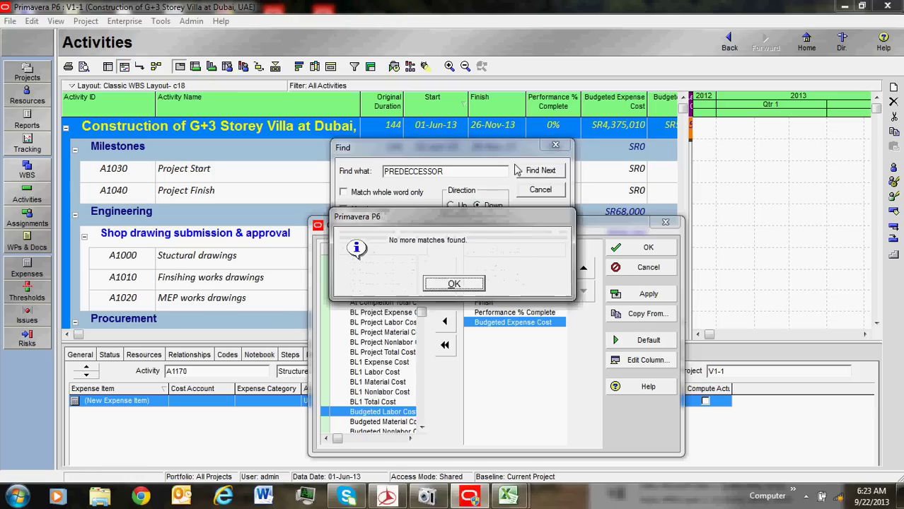
{"action": "left_click", "coordinate": [454, 284]}
{"action": "left_click", "coordinate": [441, 174]}
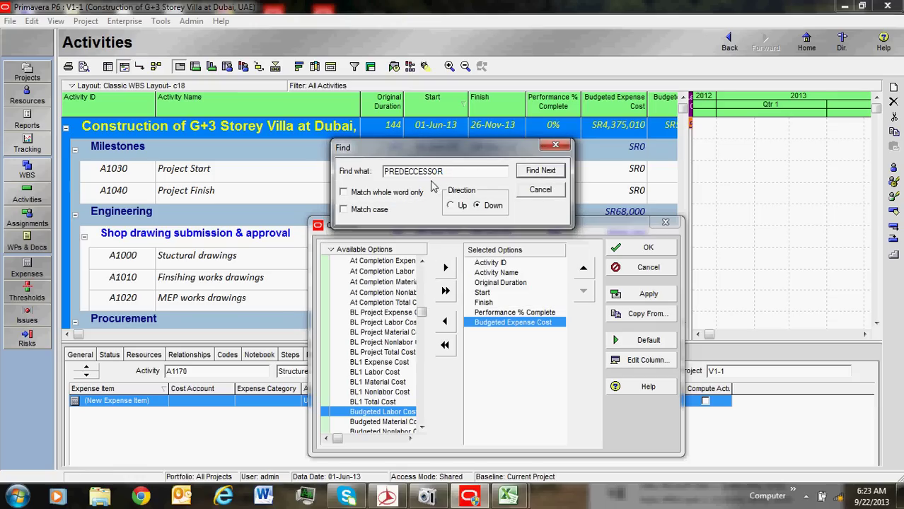
{"action": "left_click", "coordinate": [541, 173]}
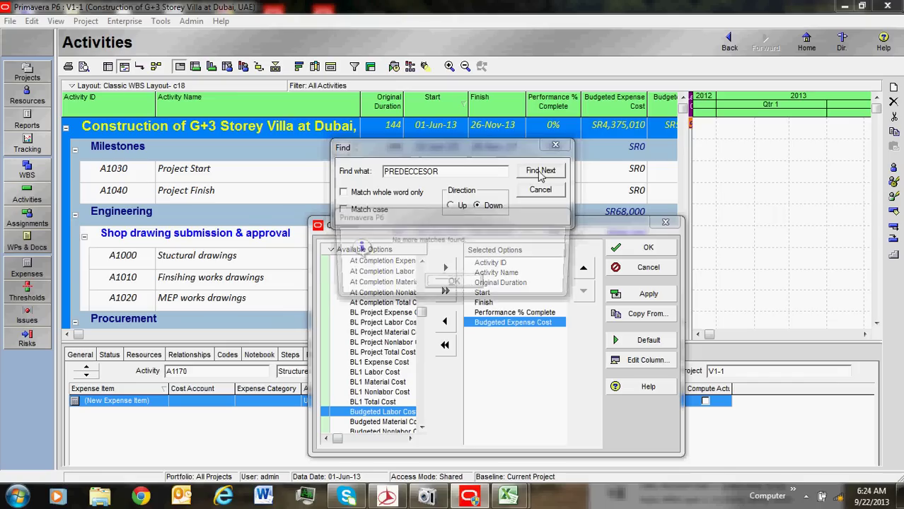
{"action": "left_click", "coordinate": [454, 283]}
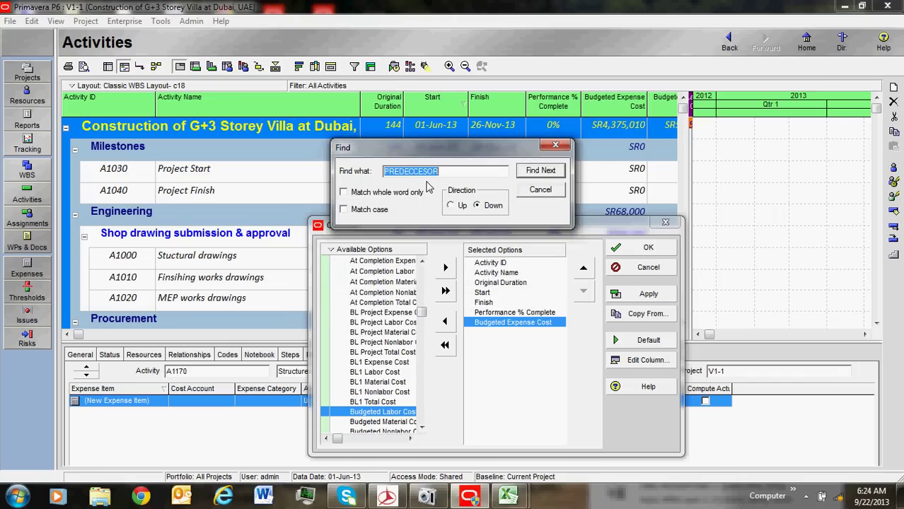
{"action": "left_click", "coordinate": [421, 174]}
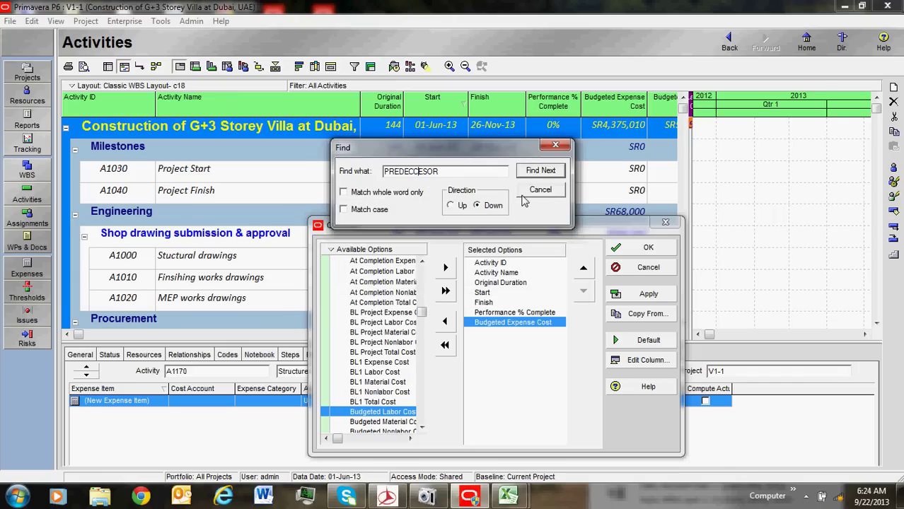
{"action": "key", "text": "BackSpace"}
{"action": "type", "text": "S"}
{"action": "left_click", "coordinate": [536, 173]}
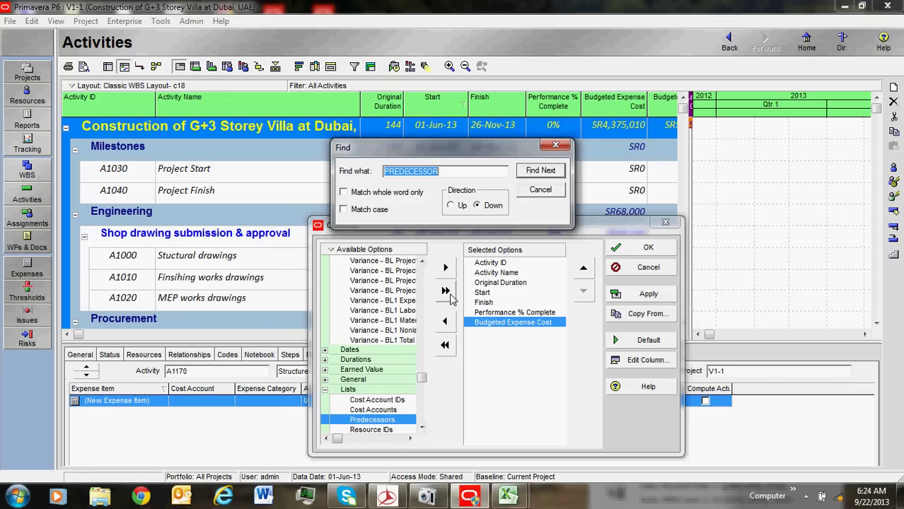
{"action": "left_click", "coordinate": [446, 267]}
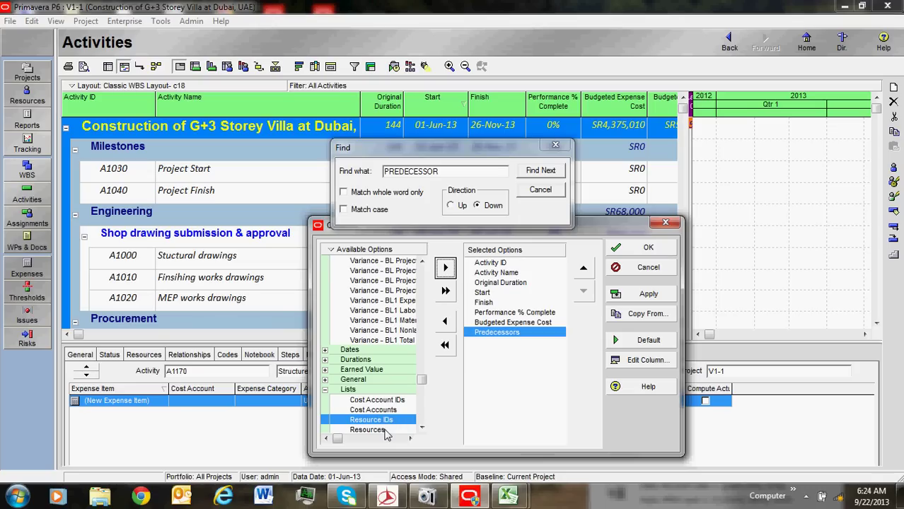
Move the Find window clear of the column list and collapse the Costs and Lists groups of available columns.
{"action": "left_click_drag", "start_coordinate": [490, 153], "coordinate": [552, 88]}
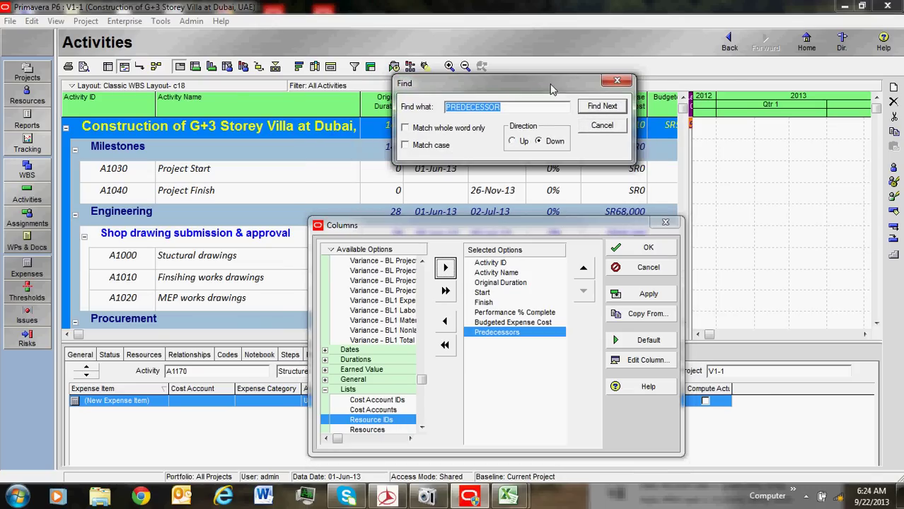
{"action": "left_click", "coordinate": [389, 292]}
{"action": "right_click", "coordinate": [354, 252]}
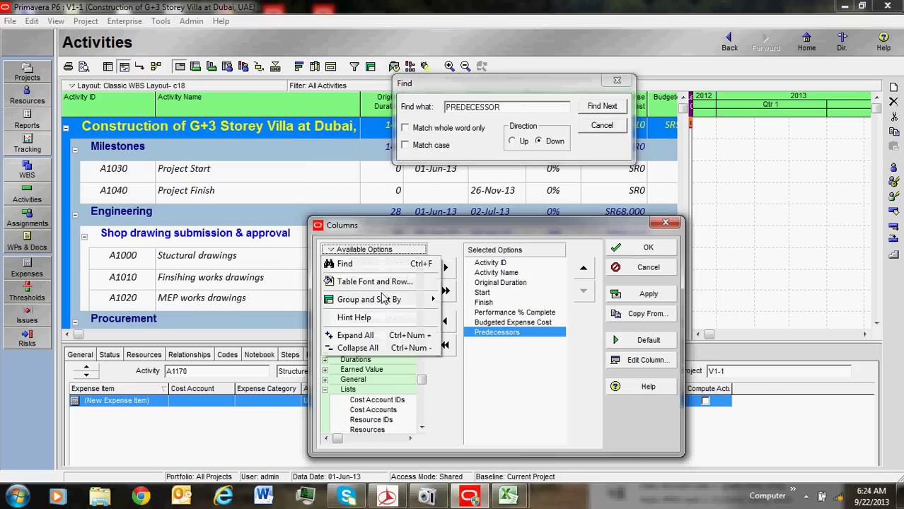
{"action": "left_click", "coordinate": [451, 226]}
{"action": "left_click_drag", "start_coordinate": [422, 400], "coordinate": [422, 268]}
{"action": "double_click", "coordinate": [368, 281]}
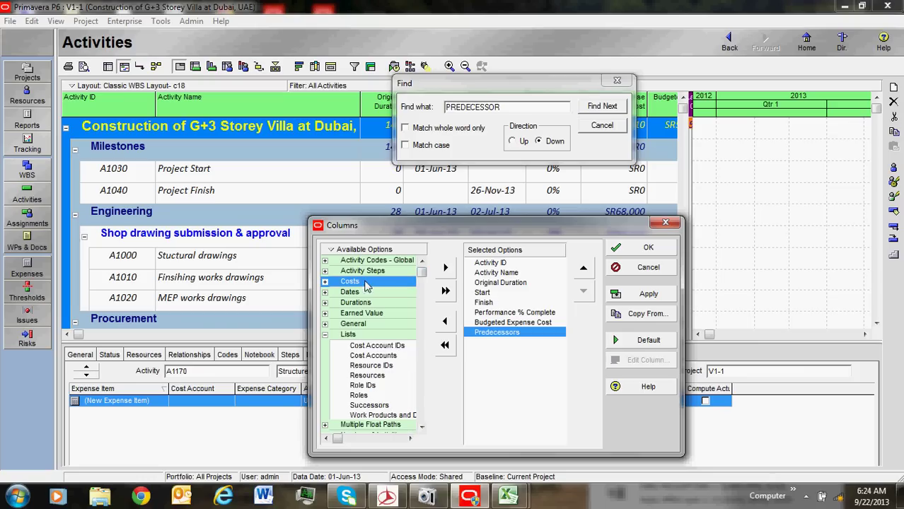
{"action": "double_click", "coordinate": [349, 335]}
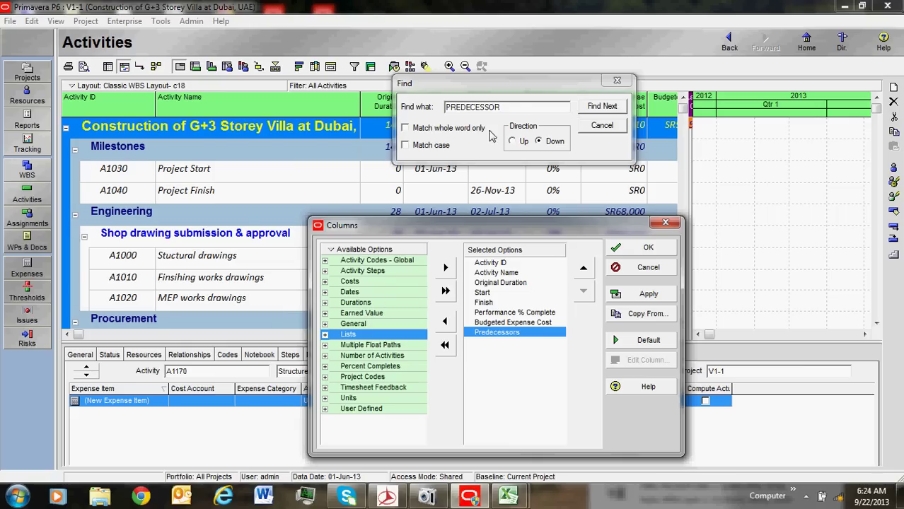
Add Earned Value Cost from the Earned Value group after Predecessors, apply the columns and widen the activity table to show them.
{"action": "left_click", "coordinate": [506, 113]}
{"action": "double_click", "coordinate": [506, 113]}
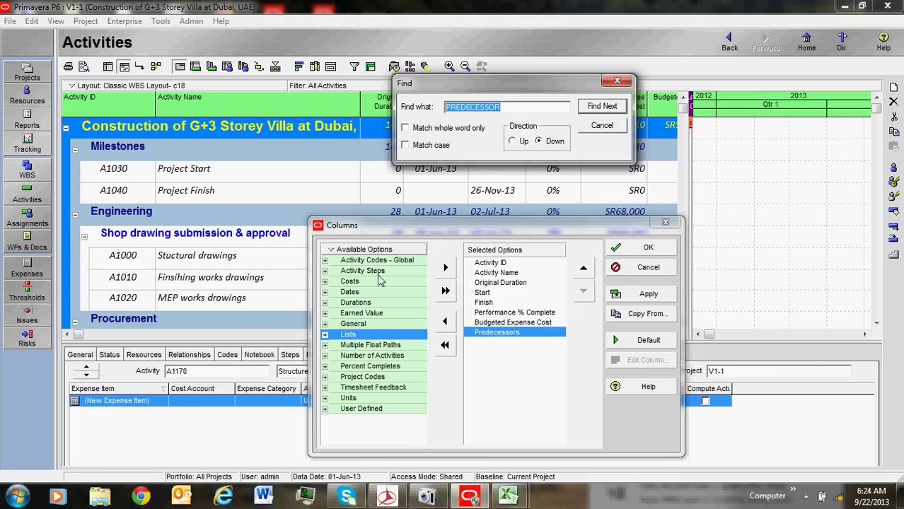
{"action": "double_click", "coordinate": [364, 314]}
{"action": "scroll", "coordinate": [363, 327], "scroll_direction": "down", "scroll_amount": 6}
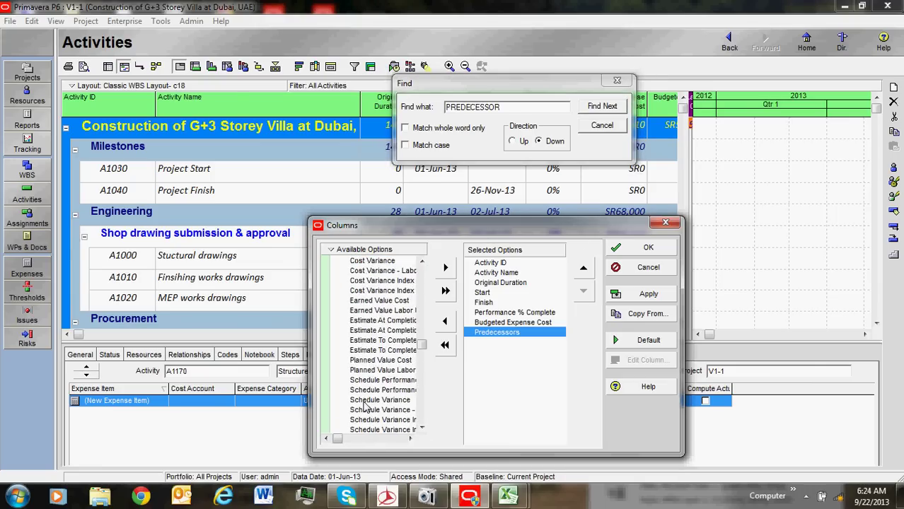
{"action": "scroll", "coordinate": [363, 409], "scroll_direction": "up", "scroll_amount": 3}
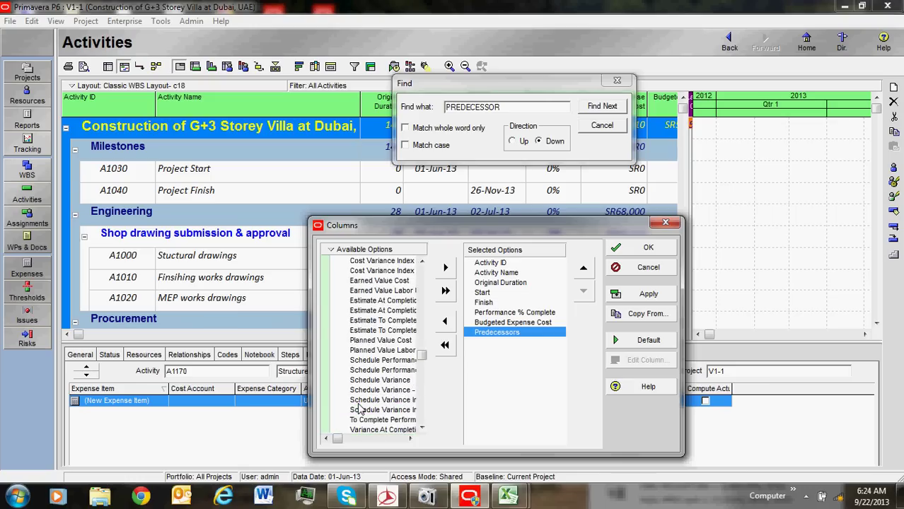
{"action": "left_click", "coordinate": [380, 311]}
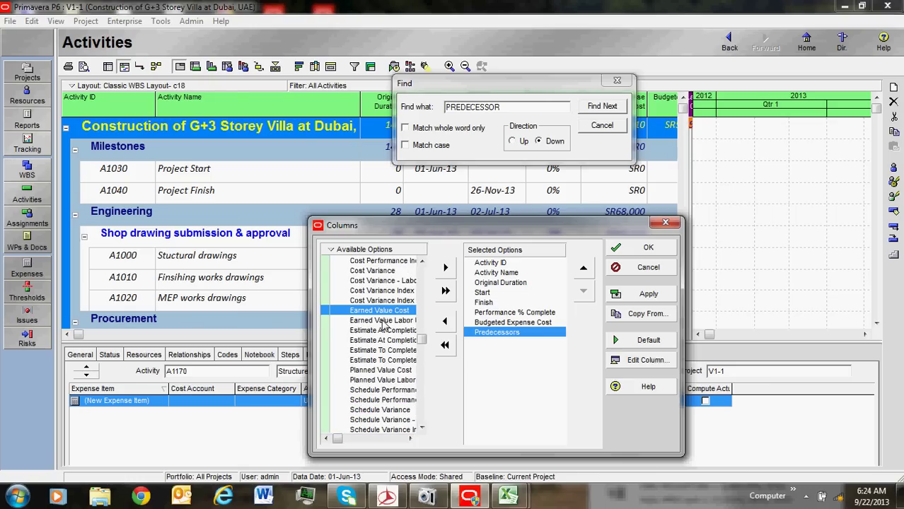
{"action": "left_click", "coordinate": [445, 267]}
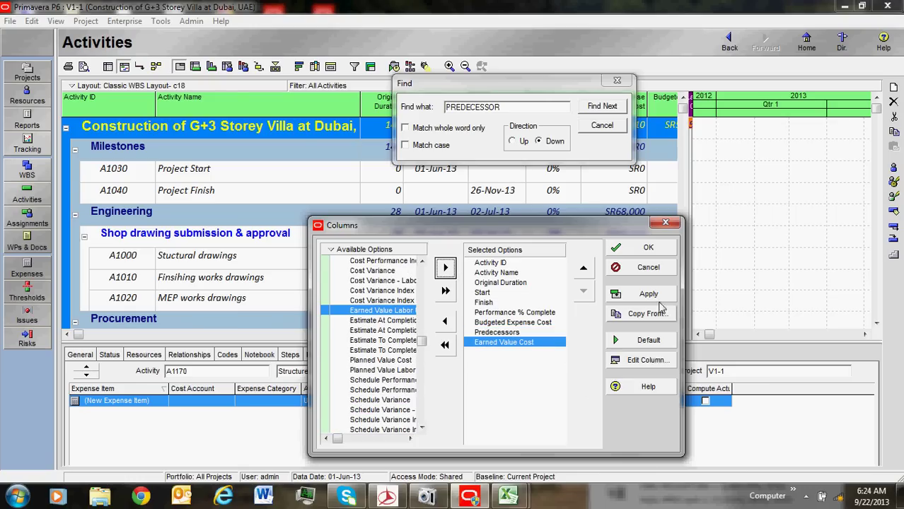
{"action": "left_click", "coordinate": [646, 248]}
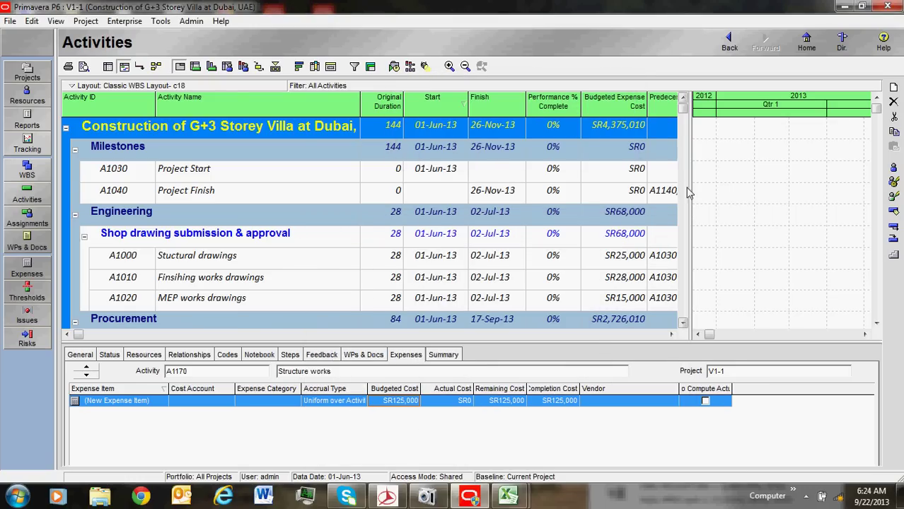
{"action": "left_click_drag", "start_coordinate": [689, 192], "coordinate": [812, 194]}
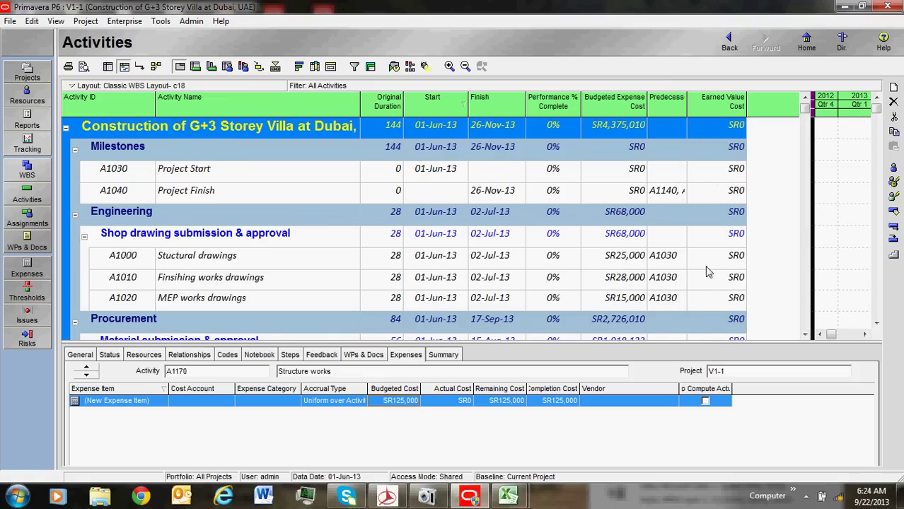
Review the budgeted expense costs, predecessors and earned value costs of the engineering, procurement and construction activities.
{"action": "scroll", "coordinate": [669, 276], "scroll_direction": "down", "scroll_amount": 3}
{"action": "scroll", "coordinate": [635, 297], "scroll_direction": "down", "scroll_amount": 2}
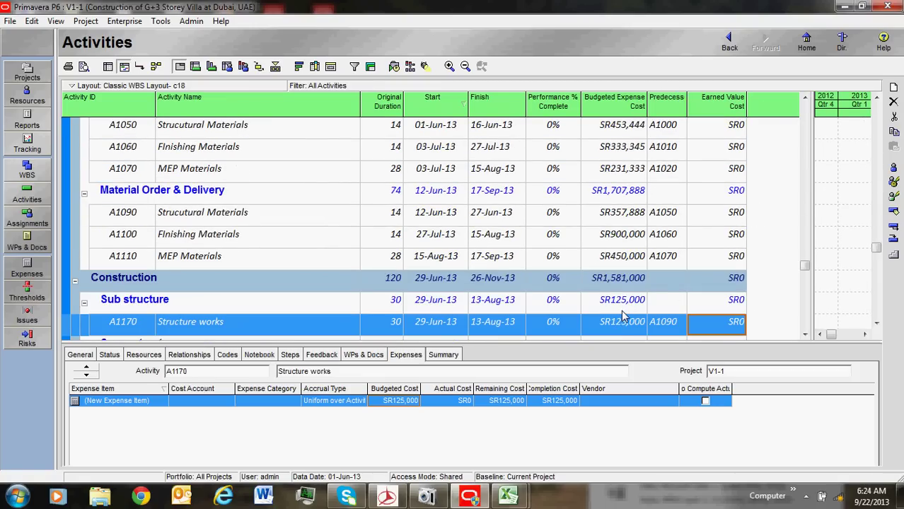
{"action": "scroll", "coordinate": [622, 312], "scroll_direction": "up", "scroll_amount": 5}
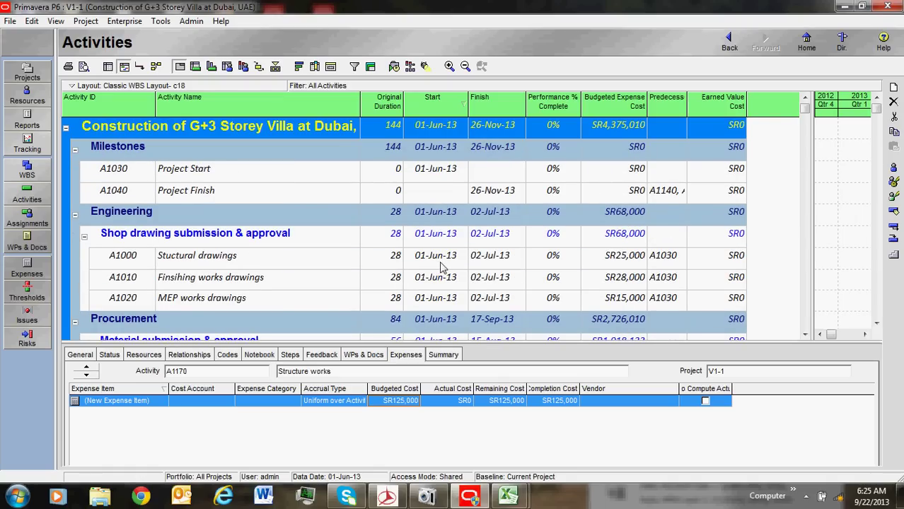
{"action": "scroll", "coordinate": [710, 285], "scroll_direction": "down", "scroll_amount": 6}
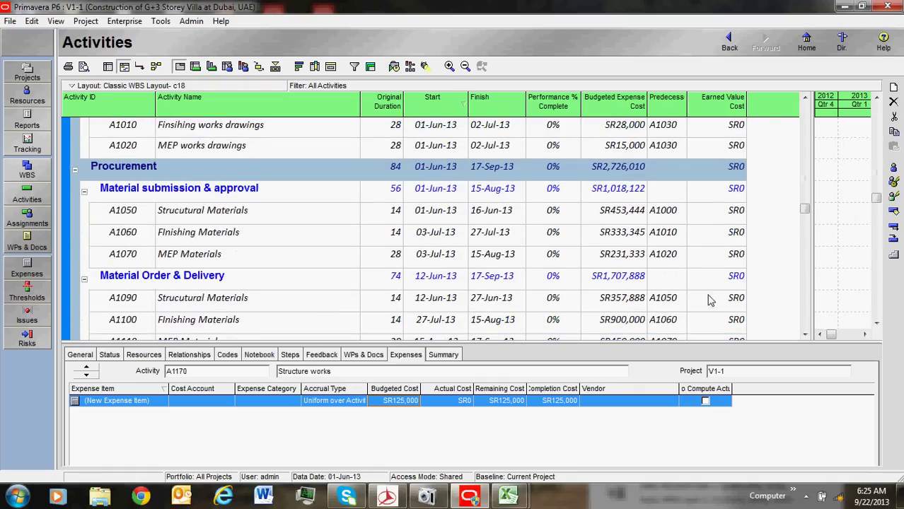
{"action": "scroll", "coordinate": [707, 306], "scroll_direction": "down", "scroll_amount": 1}
{"action": "scroll", "coordinate": [708, 306], "scroll_direction": "up", "scroll_amount": 3}
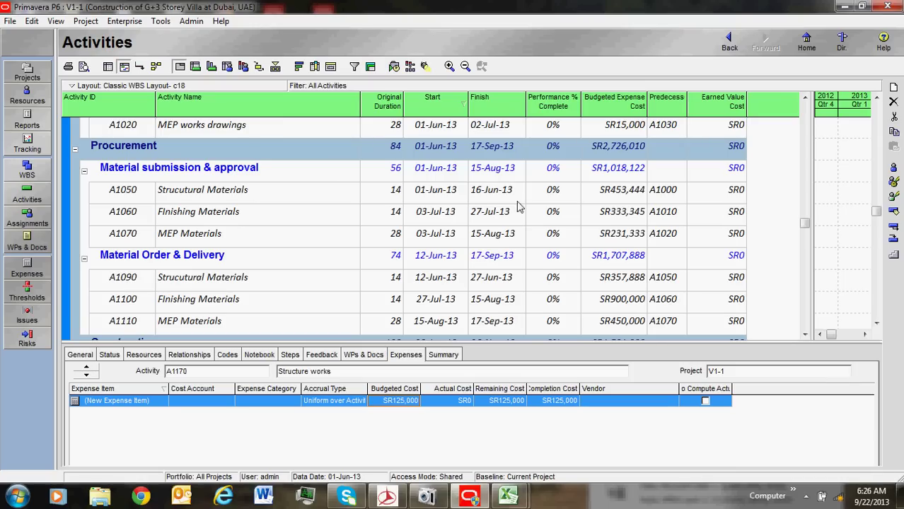
{"action": "scroll", "coordinate": [518, 206], "scroll_direction": "up", "scroll_amount": 3}
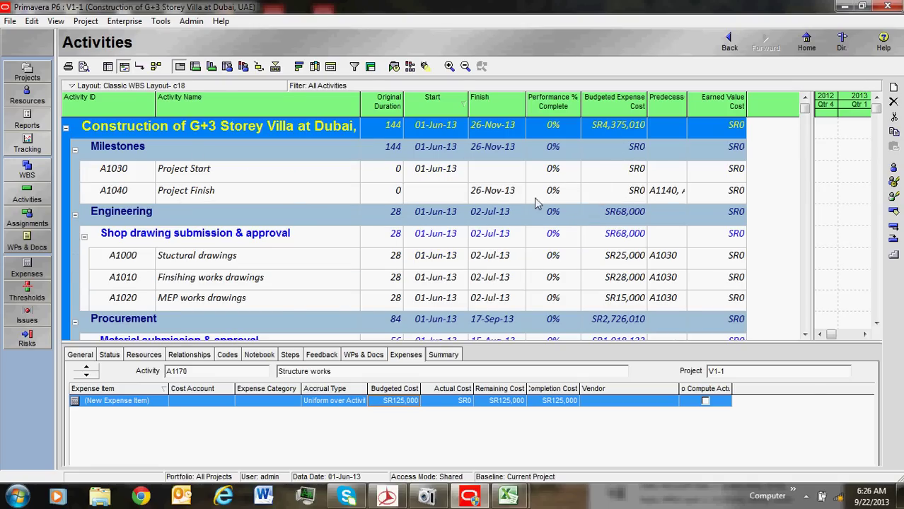
Add a new baseline for the G+3 Storey Villa project by saving a copy of the current project.
{"action": "left_click", "coordinate": [86, 21]}
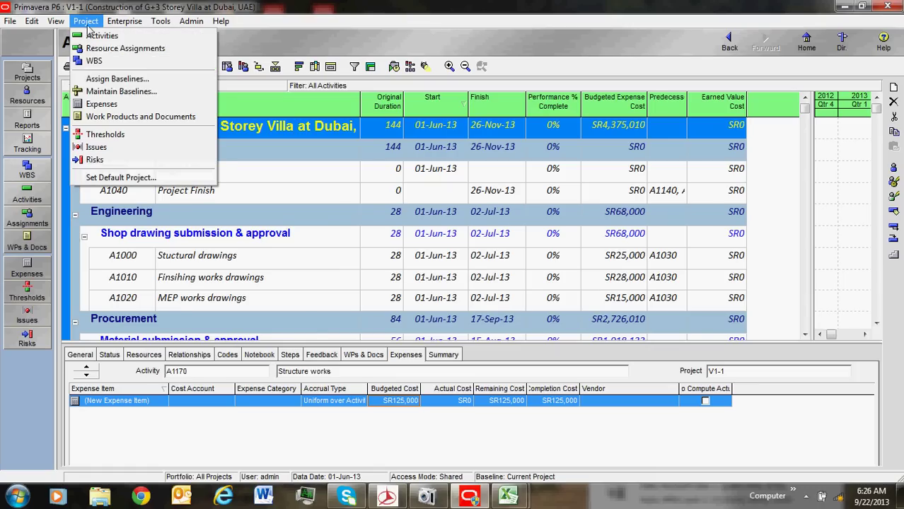
{"action": "left_click", "coordinate": [119, 92]}
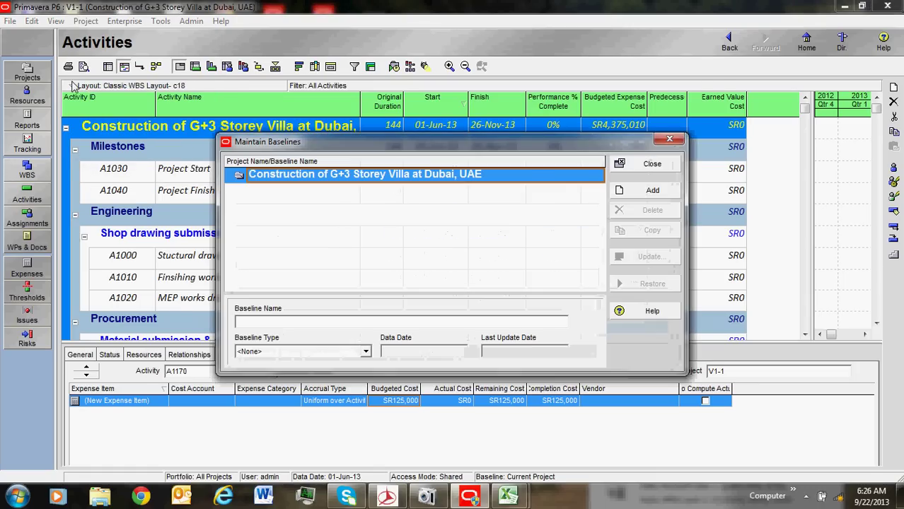
{"action": "left_click", "coordinate": [652, 192]}
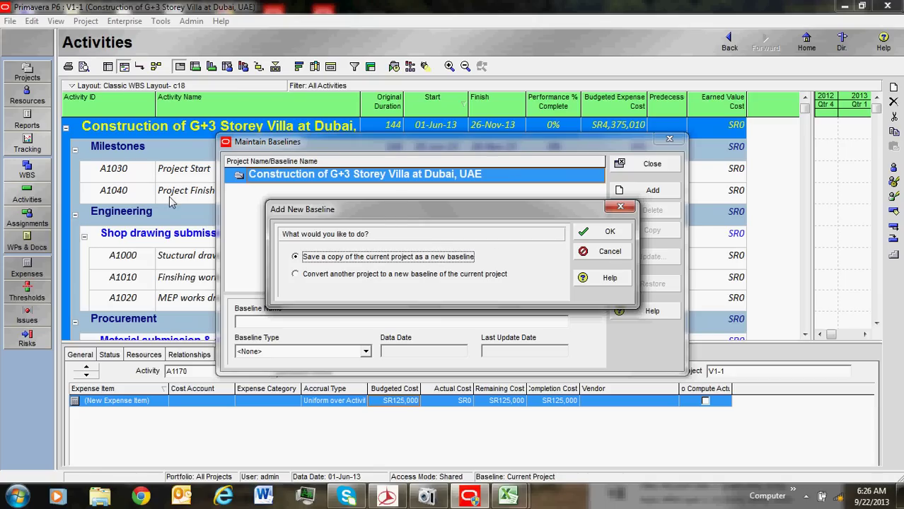
{"action": "left_click", "coordinate": [344, 274]}
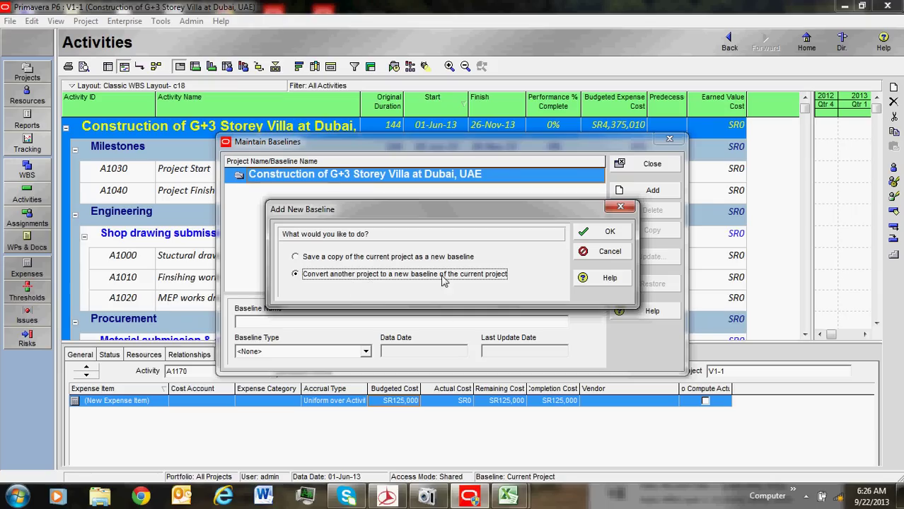
{"action": "left_click", "coordinate": [360, 259]}
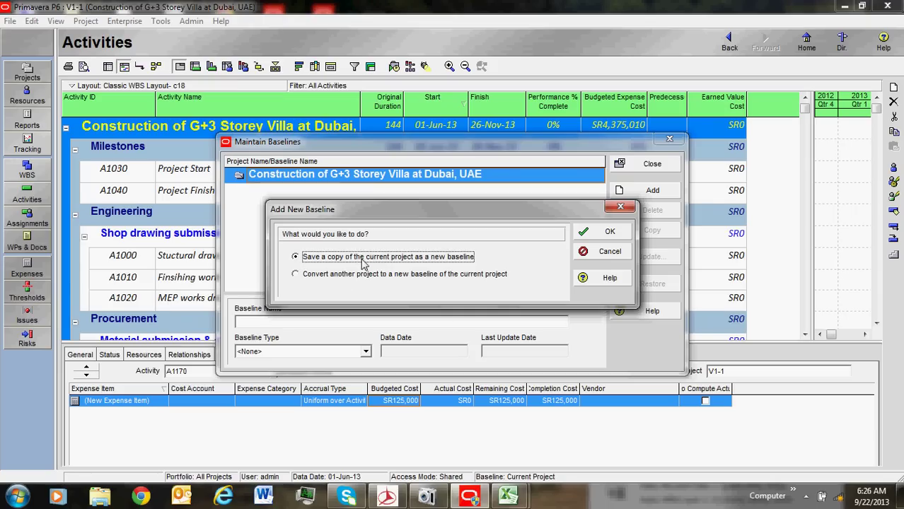
{"action": "left_click", "coordinate": [605, 232]}
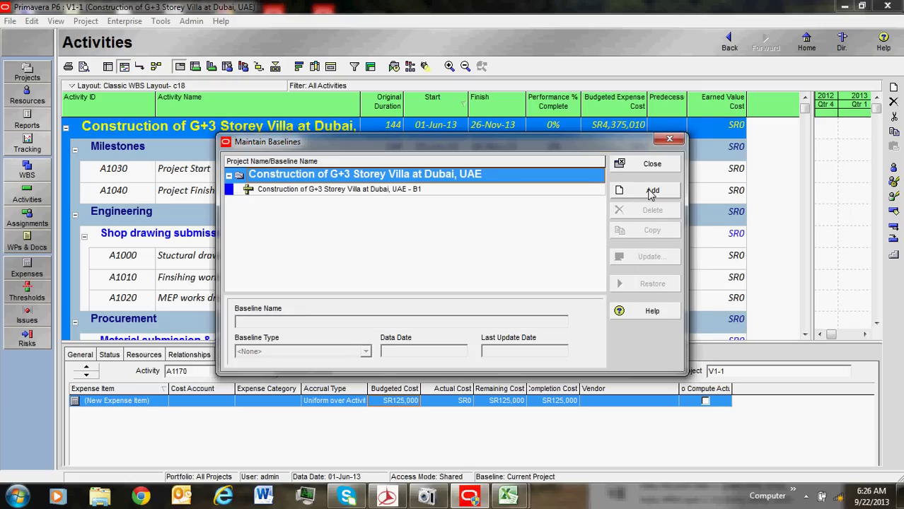
Close the baseline maintenance window and select the Project Start milestone in the activity table.
{"action": "left_click", "coordinate": [652, 164]}
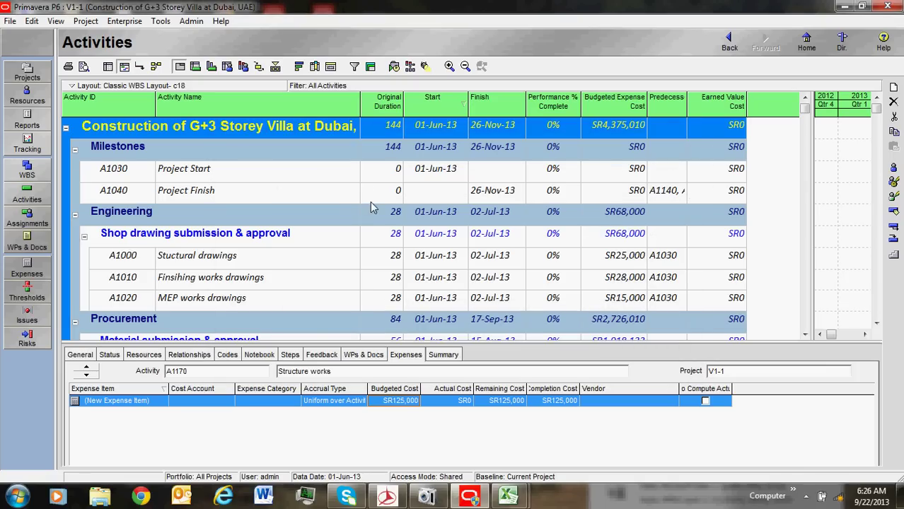
{"action": "left_click", "coordinate": [333, 176]}
{"action": "left_click", "coordinate": [322, 182]}
{"action": "left_click", "coordinate": [317, 175]}
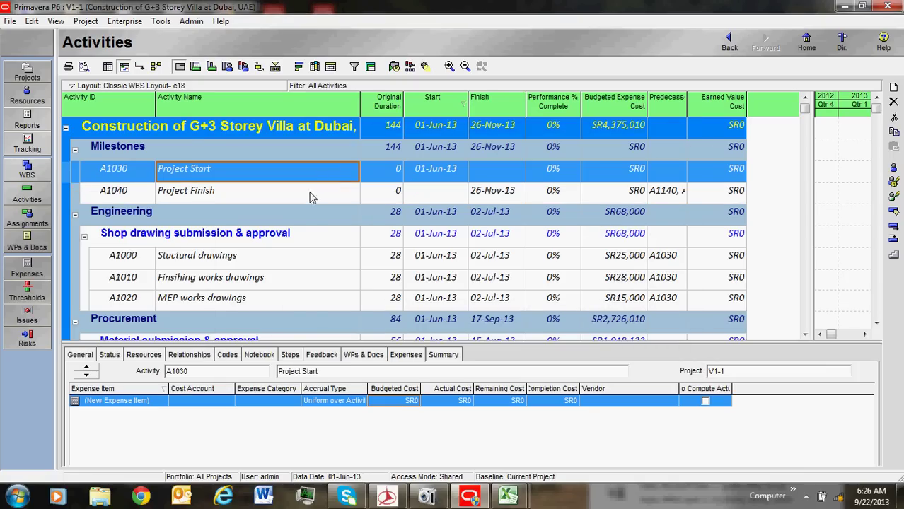
{"action": "left_click", "coordinate": [86, 20]}
{"action": "left_click", "coordinate": [113, 78]}
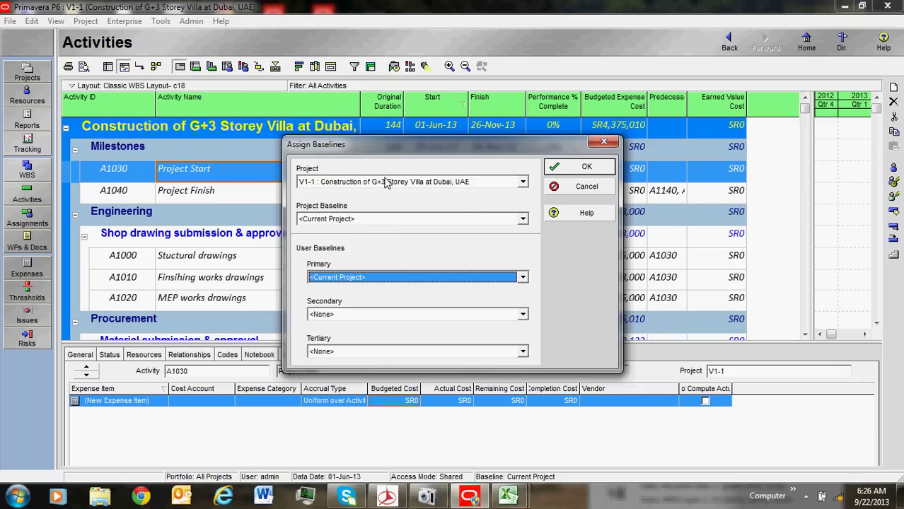
{"action": "left_click", "coordinate": [604, 141]}
Assign the villa's B1 baseline as both the project baseline and the primary user baseline.
{"action": "left_click", "coordinate": [85, 20]}
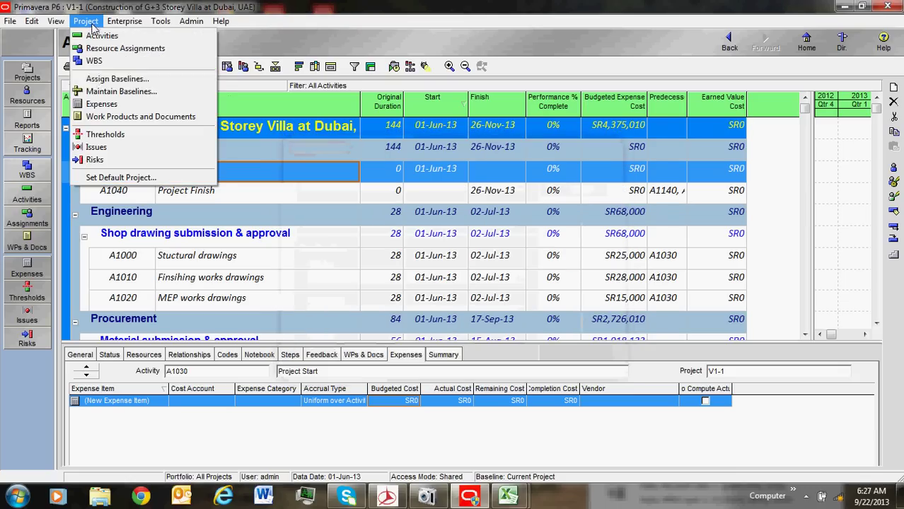
{"action": "left_click", "coordinate": [114, 78]}
{"action": "left_click", "coordinate": [488, 219]}
{"action": "left_click", "coordinate": [434, 239]}
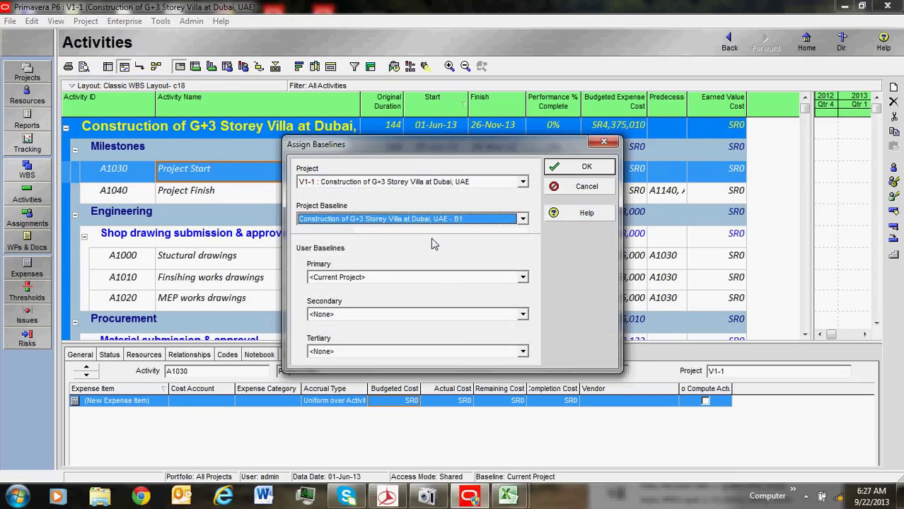
{"action": "left_click", "coordinate": [438, 277]}
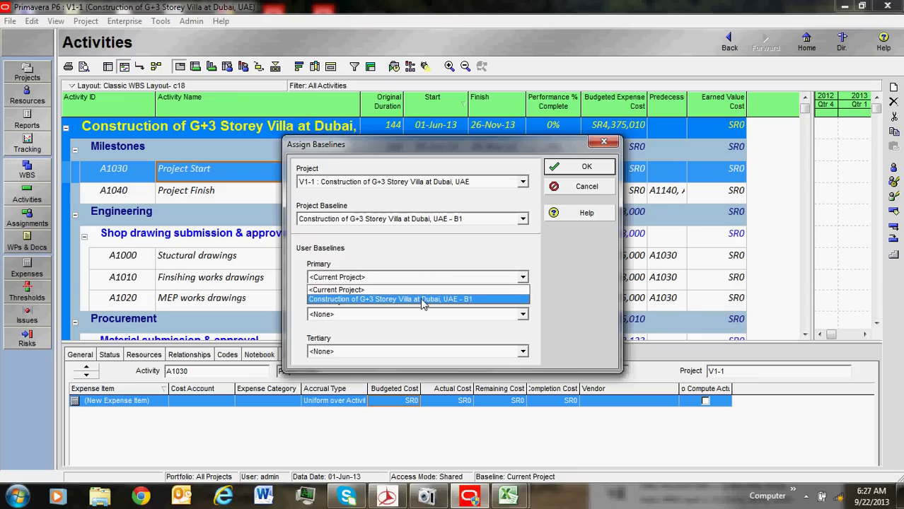
{"action": "left_click", "coordinate": [420, 298]}
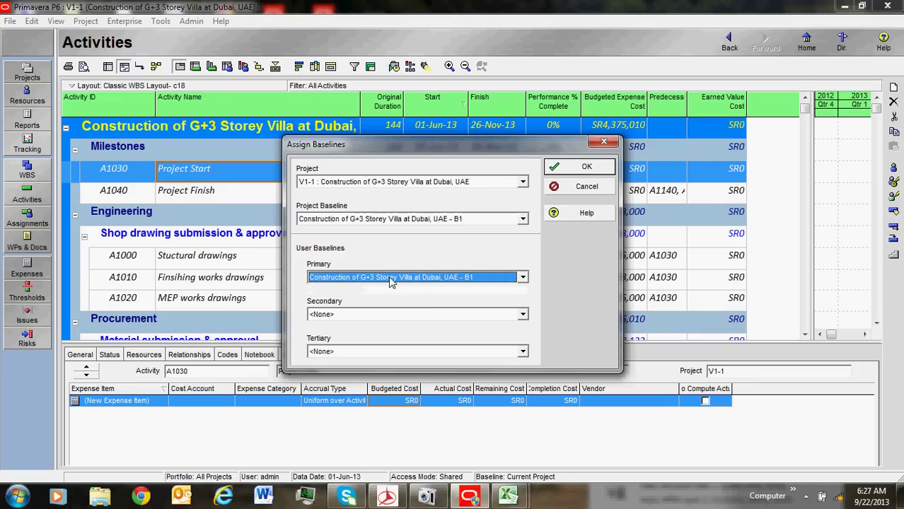
{"action": "left_click", "coordinate": [587, 167]}
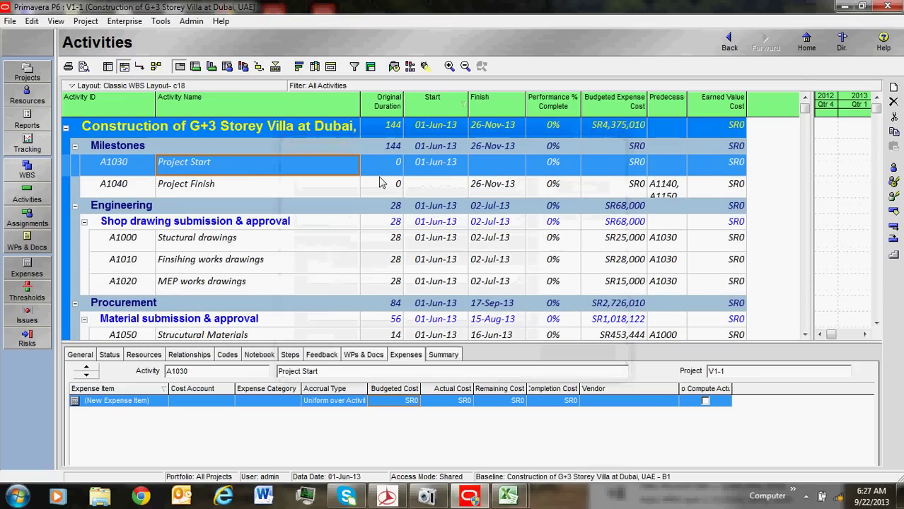
Examine the B1 baseline's name, type, data date and last update date among the maintained baselines.
{"action": "left_click", "coordinate": [80, 24]}
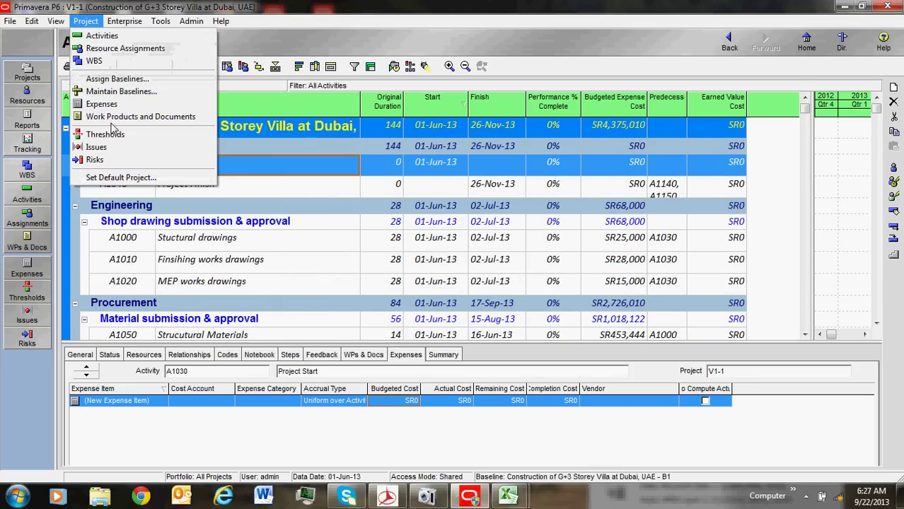
{"action": "left_click", "coordinate": [115, 92]}
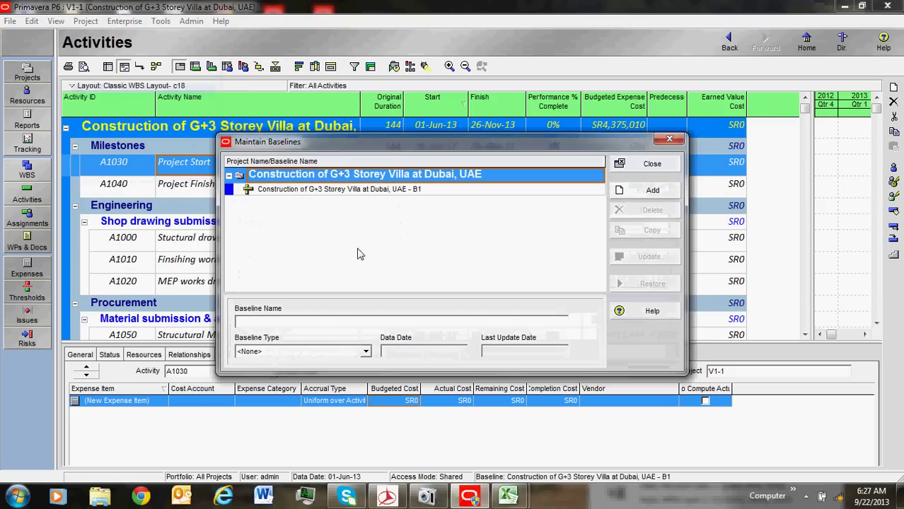
{"action": "left_click", "coordinate": [417, 194]}
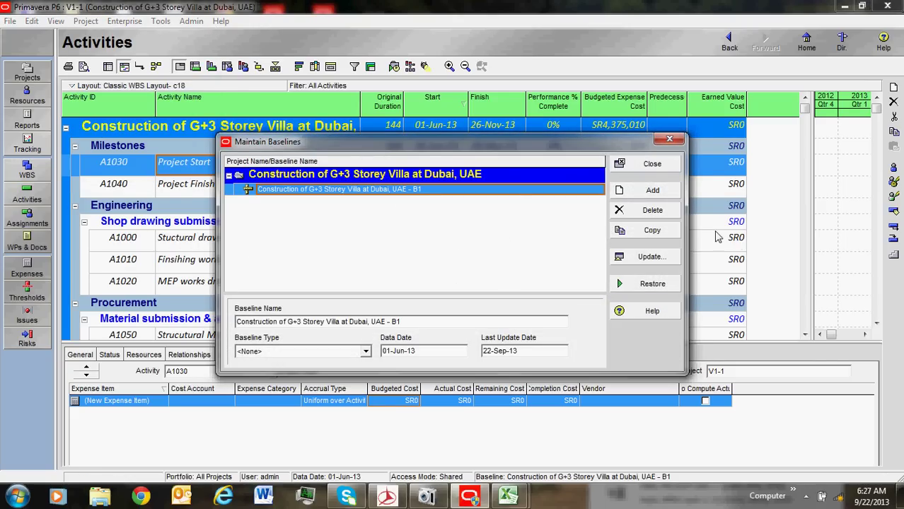
{"action": "left_click", "coordinate": [652, 163]}
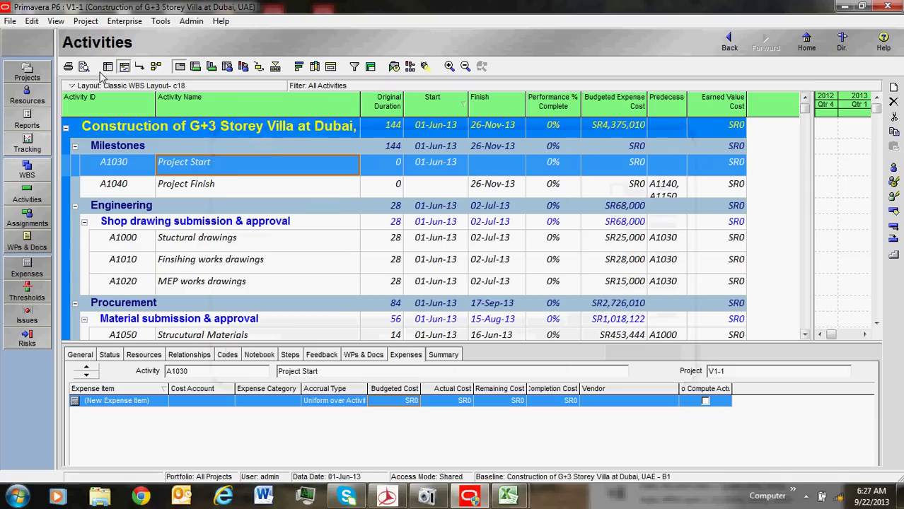
Reselect B1 as the project baseline and primary user baseline and confirm the assignment.
{"action": "left_click", "coordinate": [95, 22]}
{"action": "left_click", "coordinate": [107, 79]}
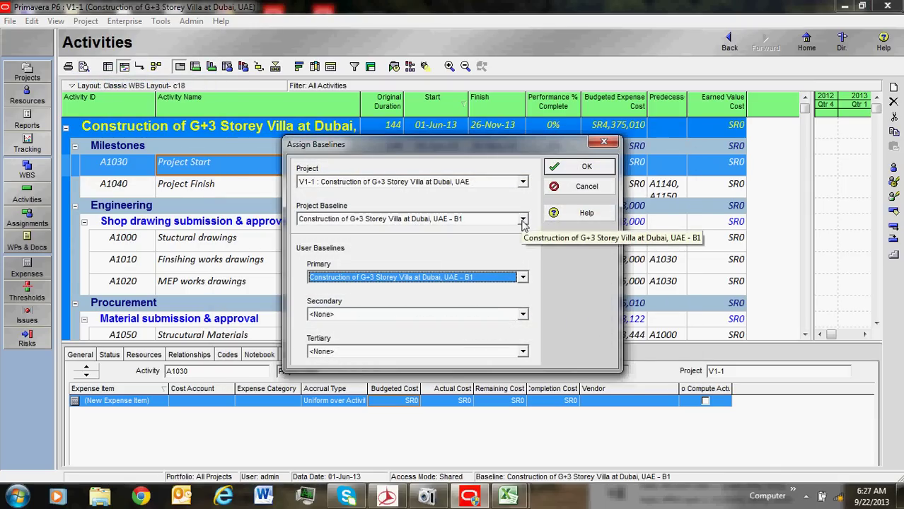
{"action": "left_click", "coordinate": [524, 221]}
{"action": "left_click", "coordinate": [423, 241]}
{"action": "left_click", "coordinate": [523, 278]}
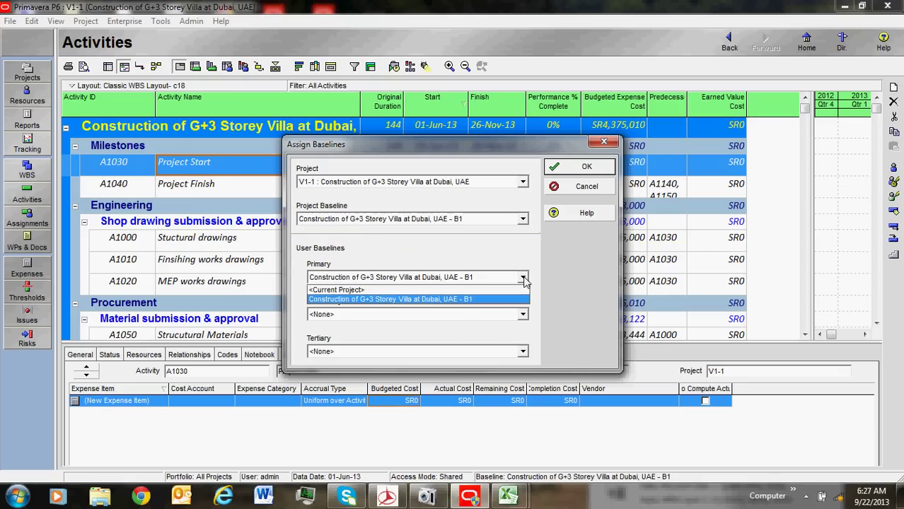
{"action": "left_click", "coordinate": [393, 302]}
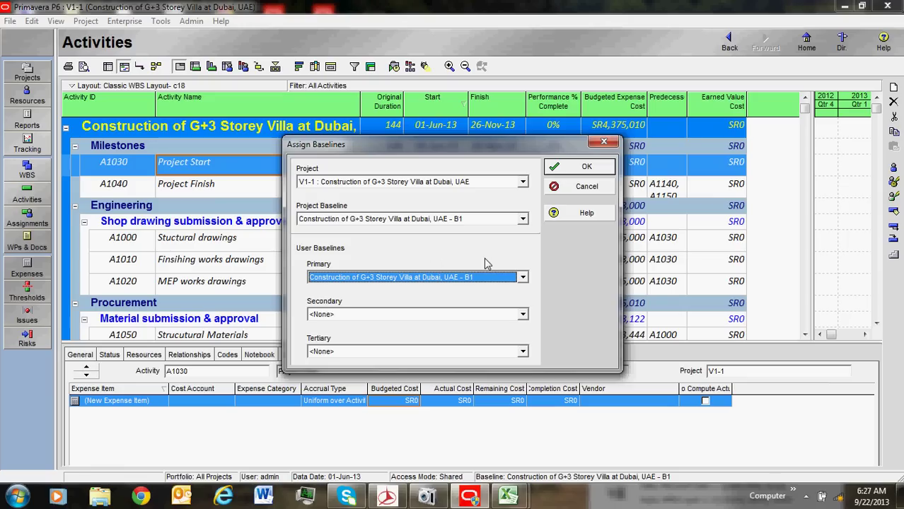
{"action": "left_click", "coordinate": [598, 168]}
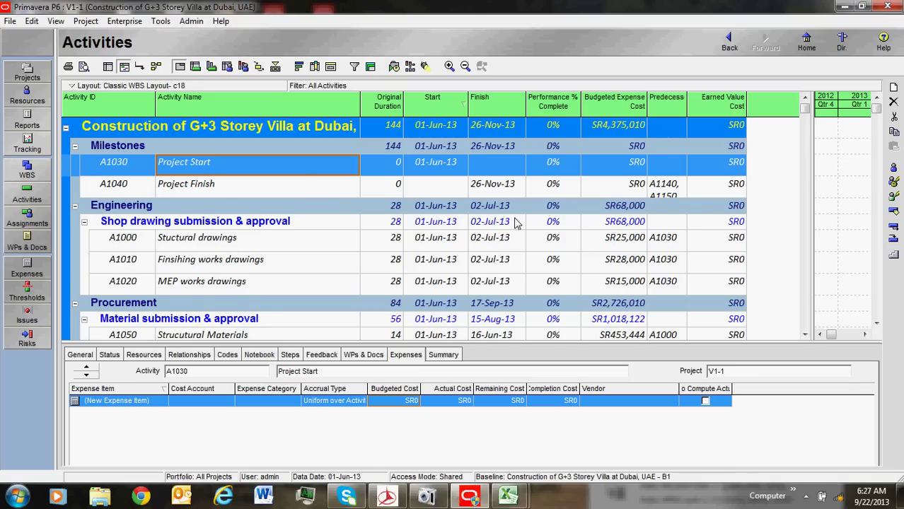
Spotlight the activities up to a new data date of 12-Sep-13 through Update Progress and cancel without applying the update.
{"action": "scroll", "coordinate": [488, 237], "scroll_direction": "down", "scroll_amount": 1}
{"action": "left_click", "coordinate": [161, 21]}
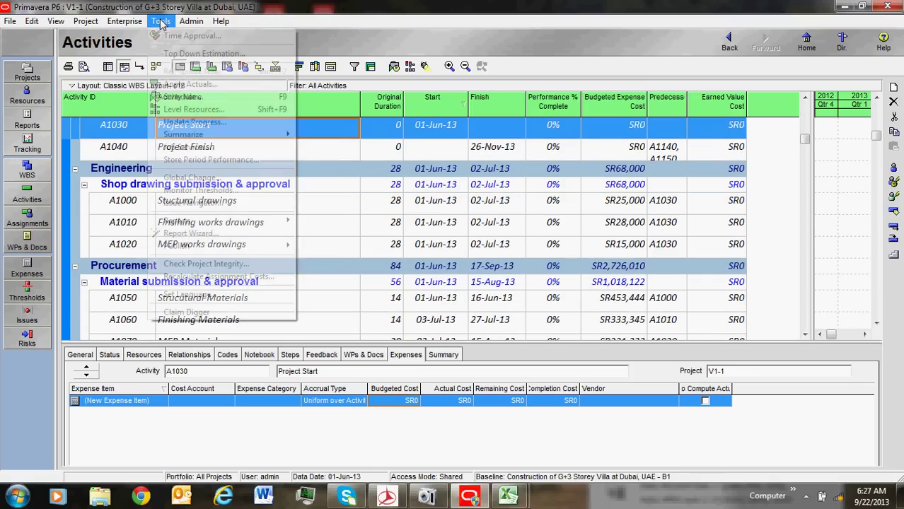
{"action": "left_click", "coordinate": [186, 123]}
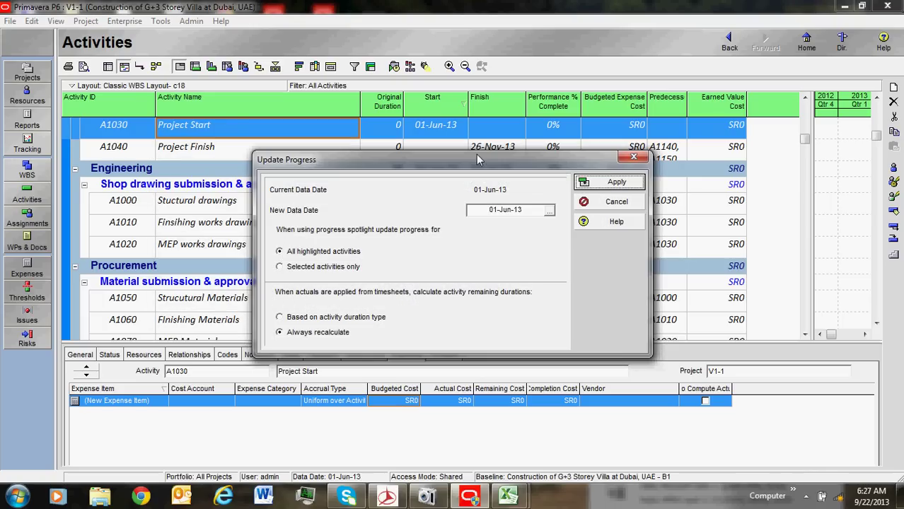
{"action": "left_click", "coordinate": [551, 212]}
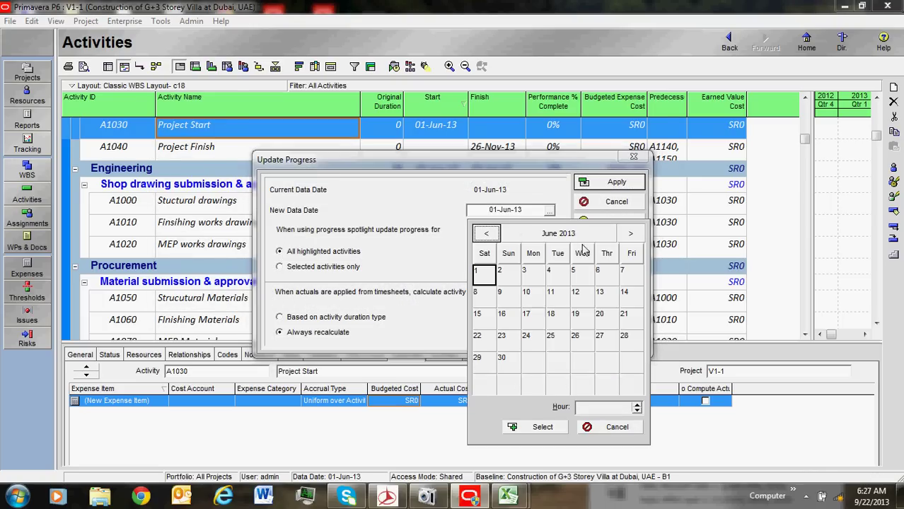
{"action": "left_click", "coordinate": [630, 234]}
{"action": "left_click", "coordinate": [630, 234]}
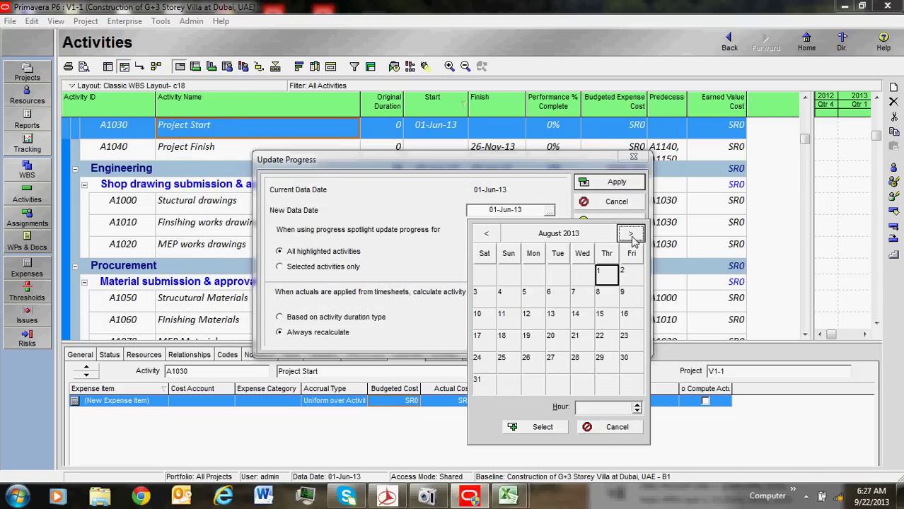
{"action": "left_click", "coordinate": [630, 234]}
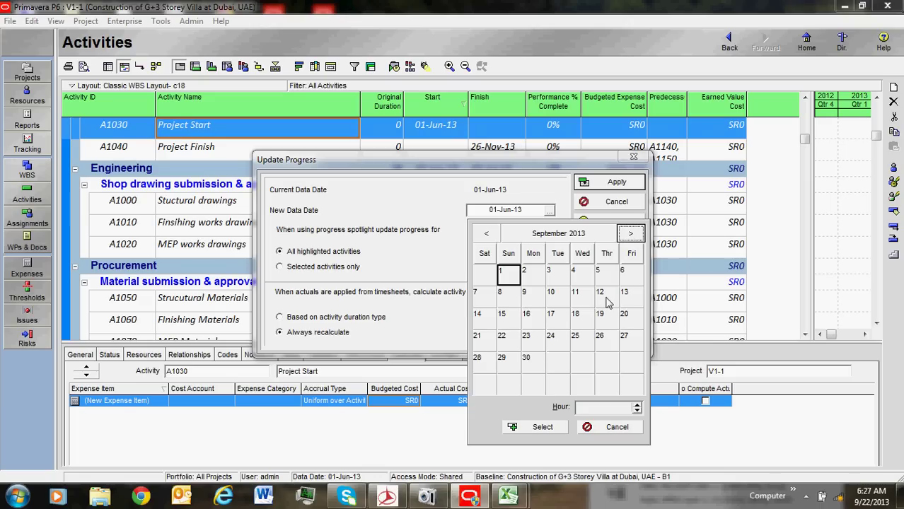
{"action": "left_click", "coordinate": [605, 298]}
{"action": "left_click", "coordinate": [558, 429]}
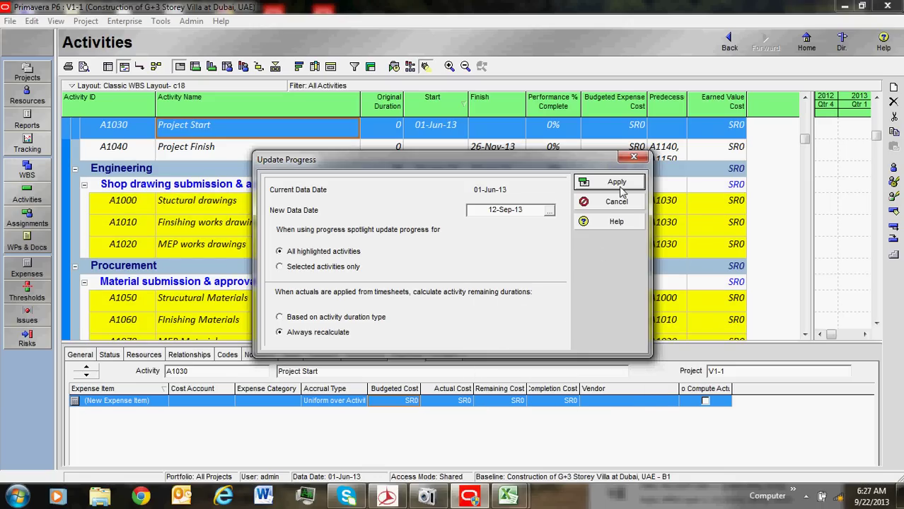
{"action": "left_click_drag", "start_coordinate": [523, 159], "coordinate": [508, 305]}
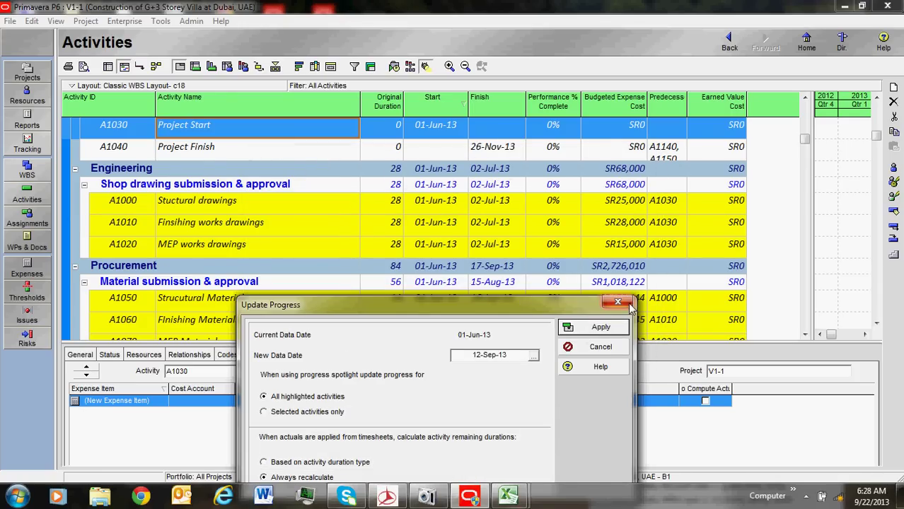
{"action": "left_click", "coordinate": [601, 347]}
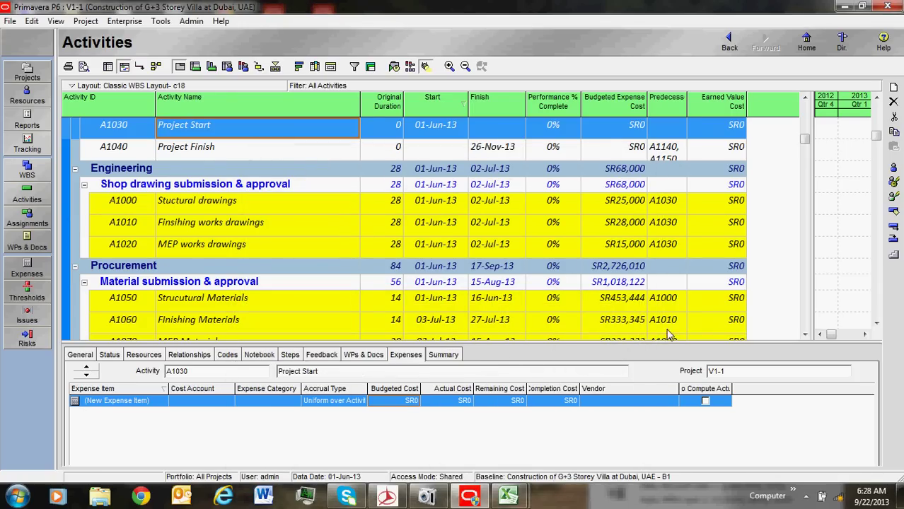
Show the status details of the Strucutural Materials submission activity (A1050) and enlarge the details area.
{"action": "left_click", "coordinate": [536, 227]}
{"action": "scroll", "coordinate": [523, 224], "scroll_direction": "down", "scroll_amount": 2}
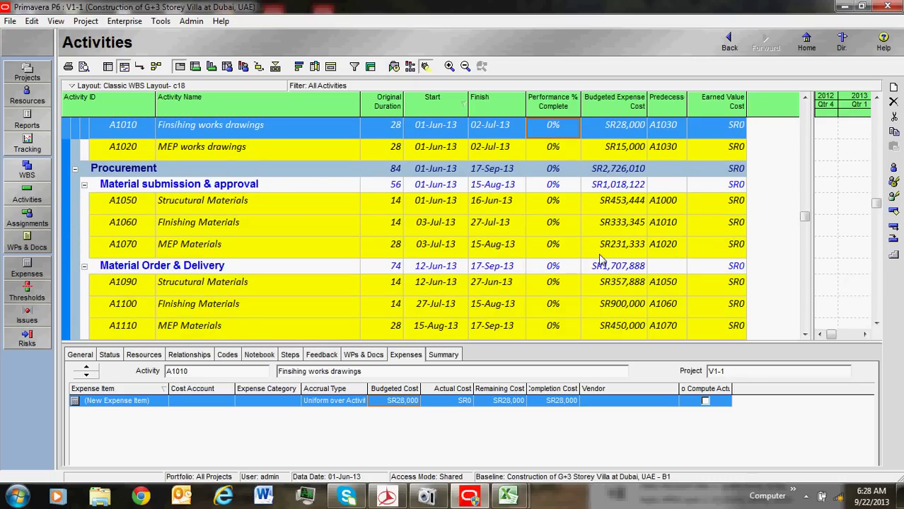
{"action": "scroll", "coordinate": [467, 269], "scroll_direction": "down", "scroll_amount": 1}
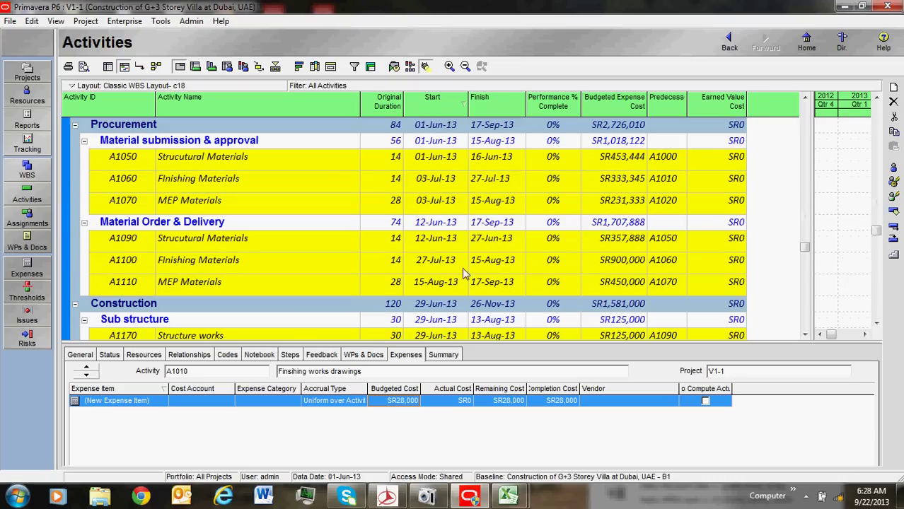
{"action": "left_click", "coordinate": [454, 170]}
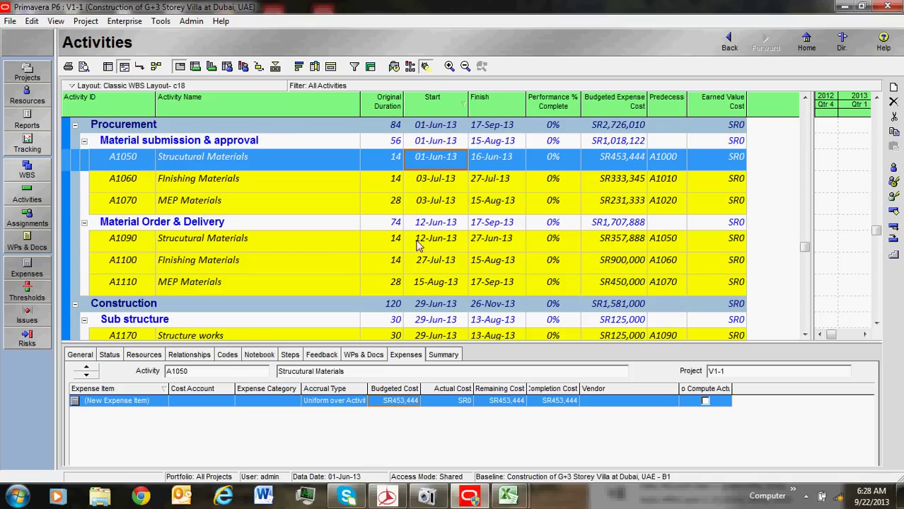
{"action": "scroll", "coordinate": [419, 248], "scroll_direction": "up", "scroll_amount": 1}
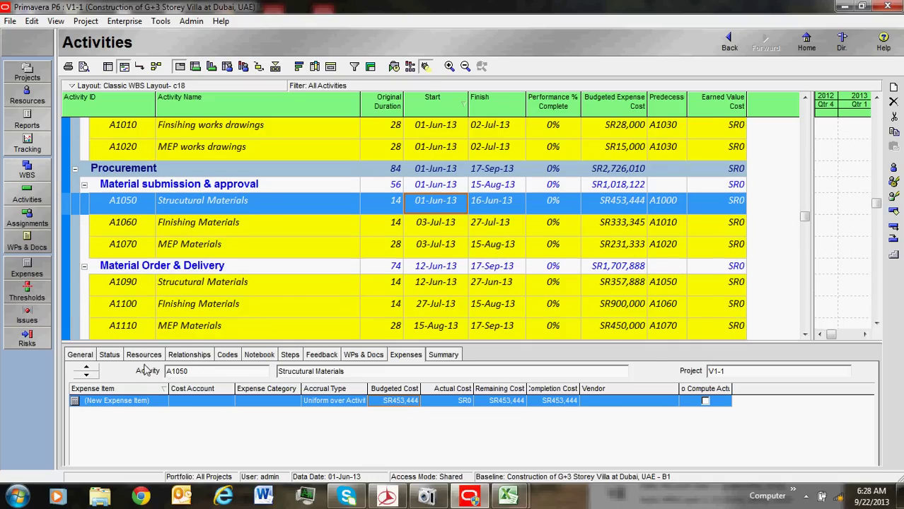
{"action": "left_click", "coordinate": [111, 356]}
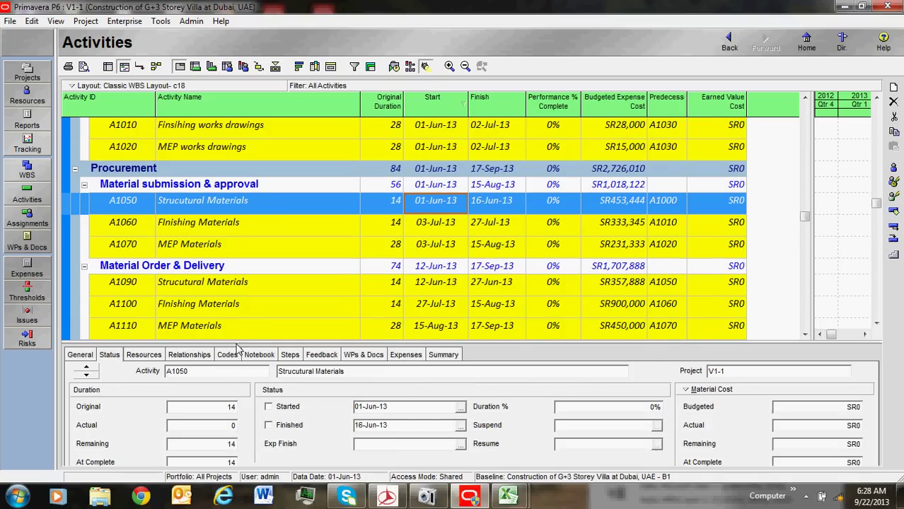
{"action": "left_click_drag", "start_coordinate": [245, 344], "coordinate": [253, 290]}
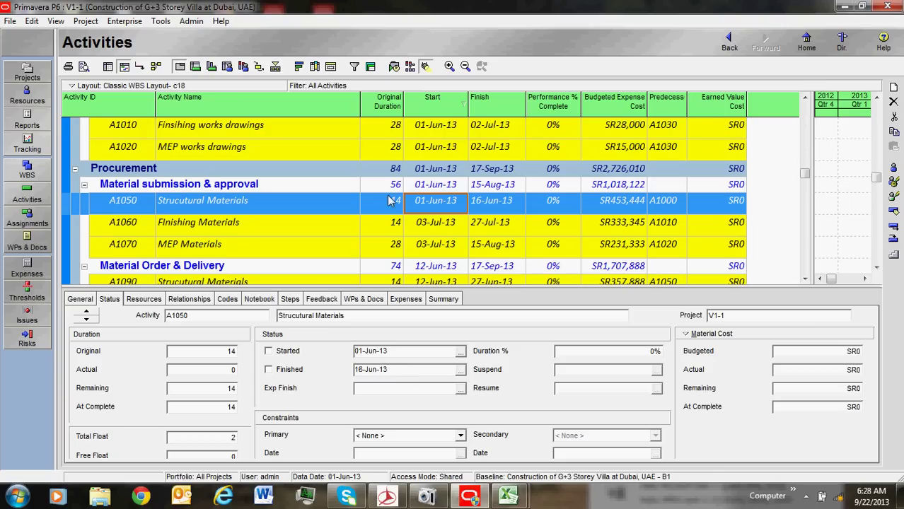
Mark the Project Start milestone (A1030) as started.
{"action": "scroll", "coordinate": [388, 205], "scroll_direction": "up", "scroll_amount": 3}
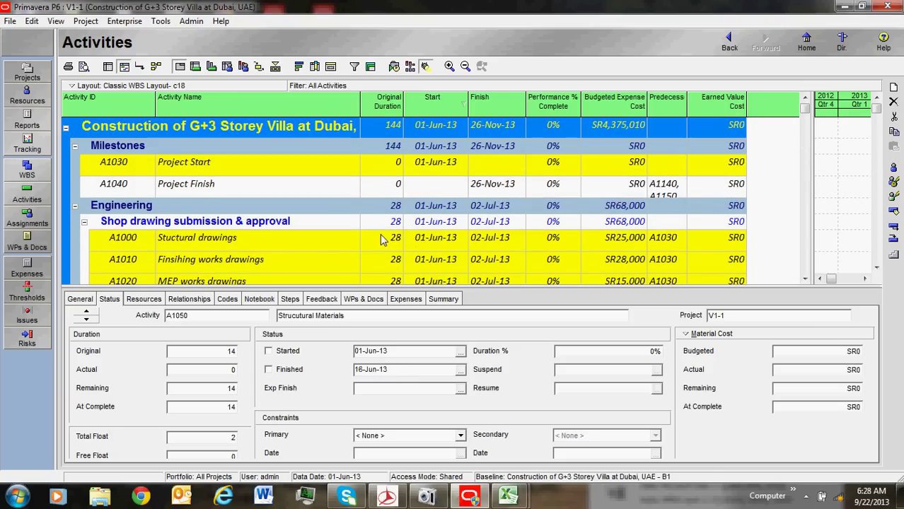
{"action": "left_click", "coordinate": [434, 164]}
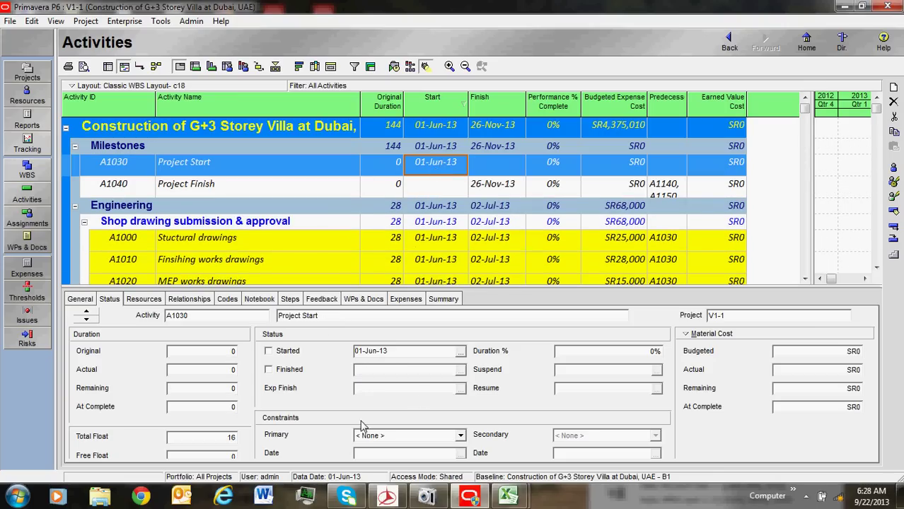
{"action": "left_click", "coordinate": [286, 352]}
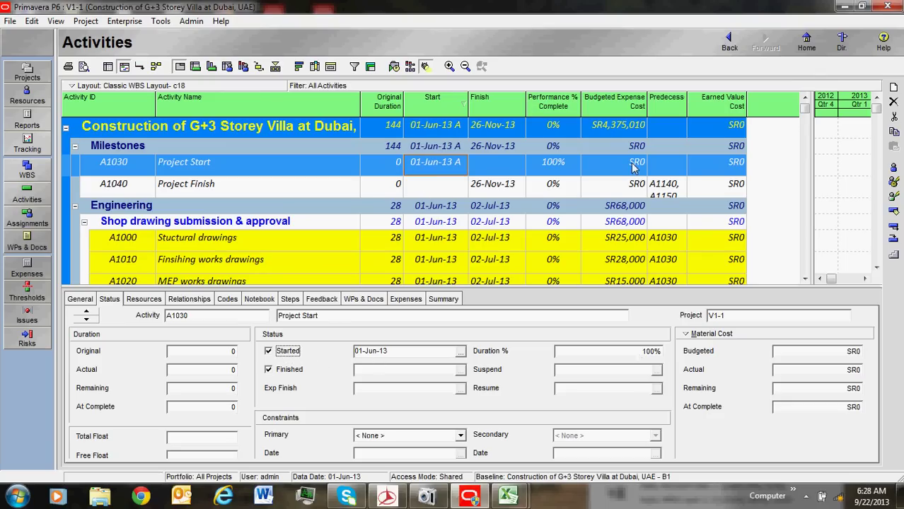
Set the start date of Stuctural drawings (A1000) to 03-Jun-13, declining the Start On or After constraint and suppressing that question in future.
{"action": "left_click", "coordinate": [452, 246]}
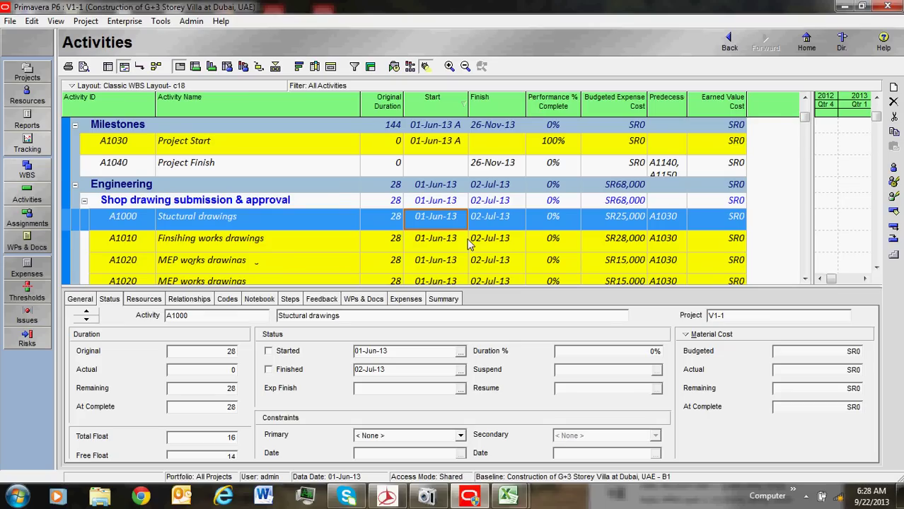
{"action": "scroll", "coordinate": [471, 244], "scroll_direction": "down", "scroll_amount": 1}
{"action": "left_click", "coordinate": [461, 351]}
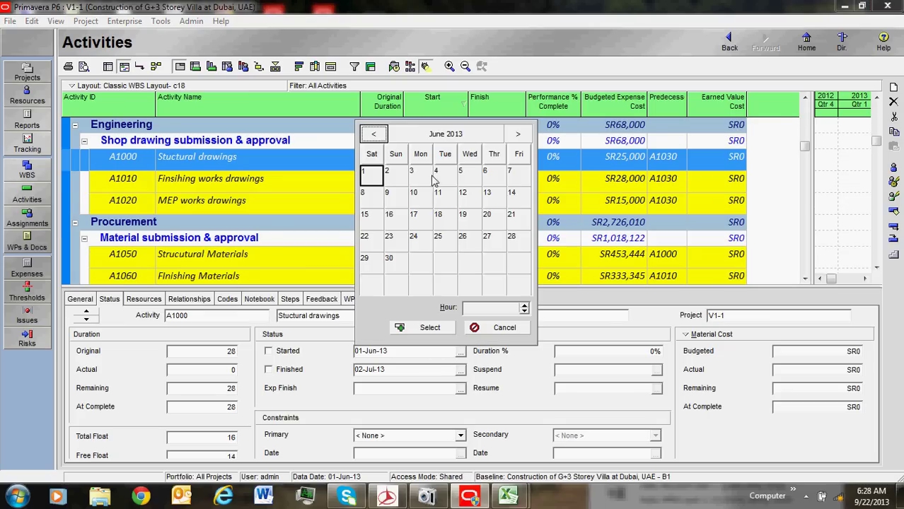
{"action": "left_click", "coordinate": [420, 177]}
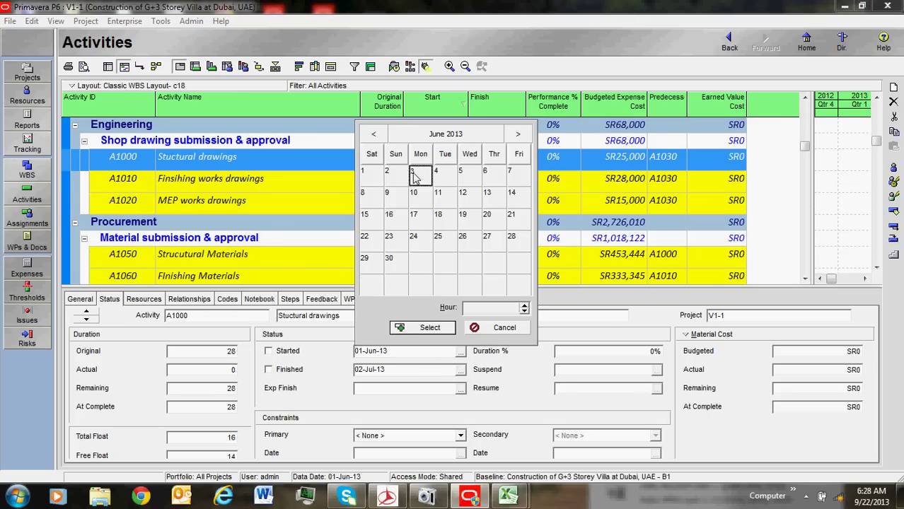
{"action": "left_click", "coordinate": [430, 328]}
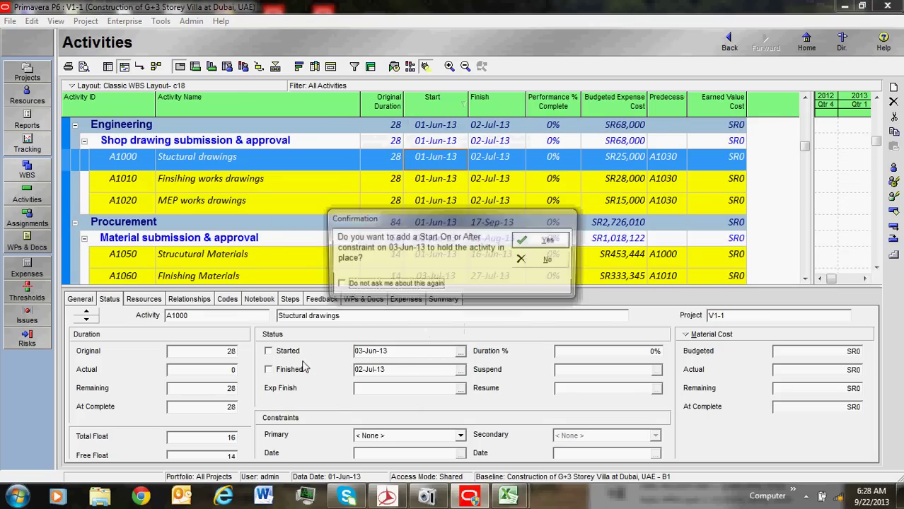
{"action": "left_click", "coordinate": [367, 286]}
{"action": "left_click", "coordinate": [457, 283]}
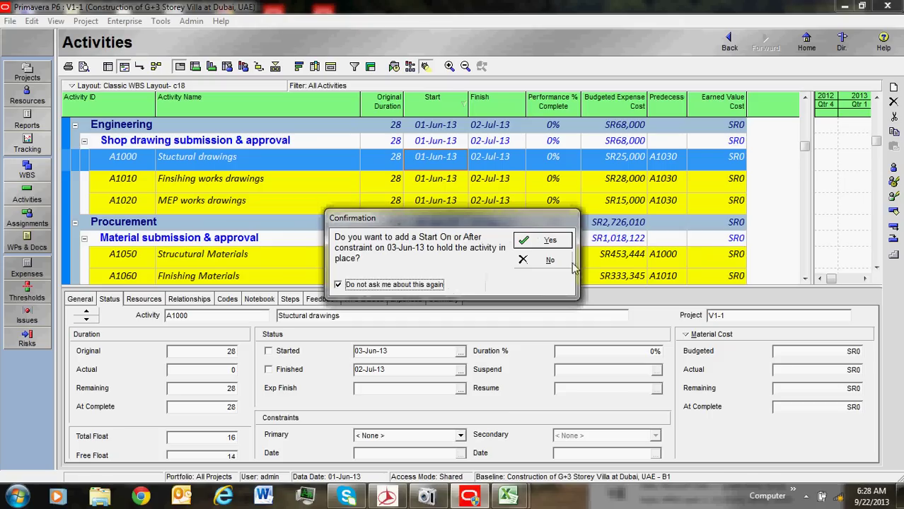
{"action": "left_click", "coordinate": [552, 261]}
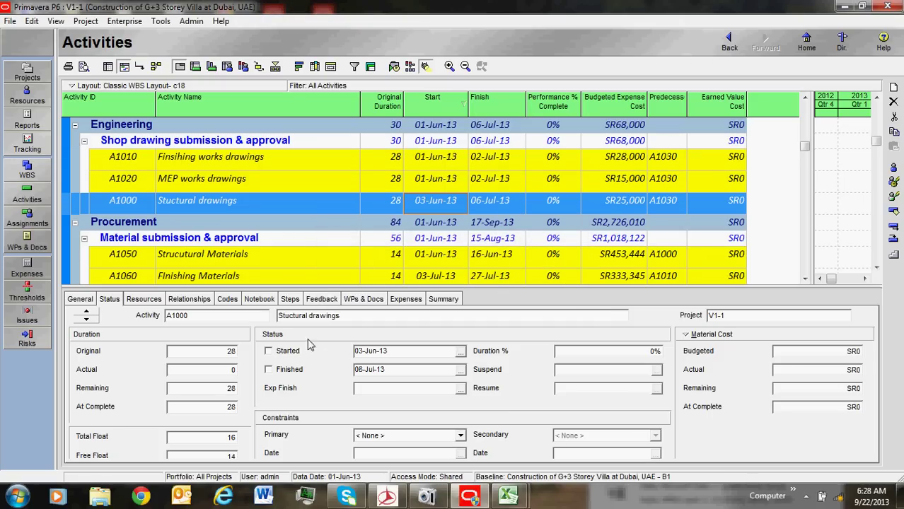
Mark Stuctural drawings (A1000) as started and set its duration percent complete to 45%.
{"action": "left_click", "coordinate": [285, 352]}
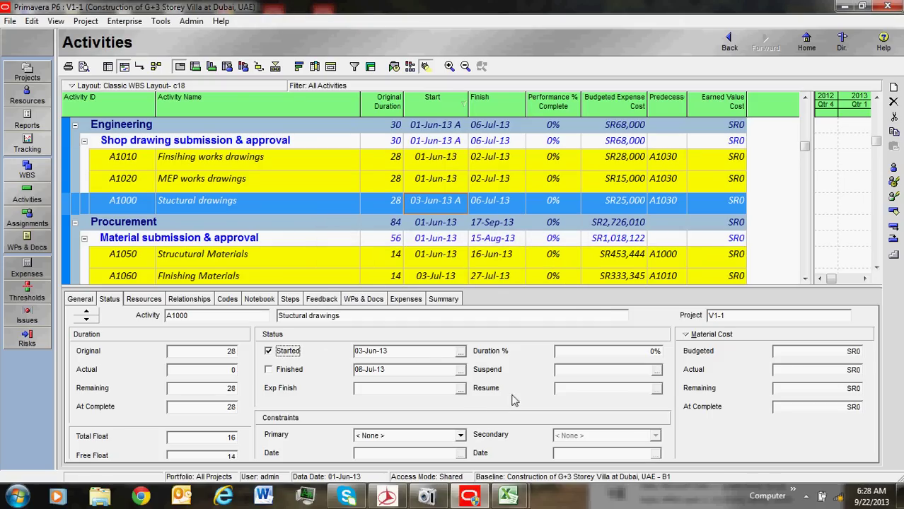
{"action": "left_click", "coordinate": [631, 354]}
{"action": "type", "text": "45"}
{"action": "left_click", "coordinate": [453, 238]}
{"action": "left_click", "coordinate": [440, 223]}
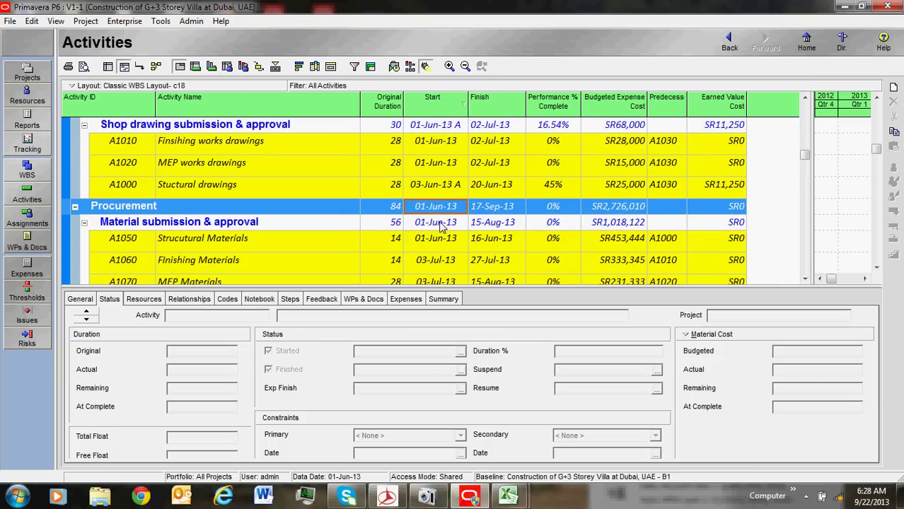
Record Finsihing works drawings (A1010) as started on 04-Jun-13 with a duration percent complete of 35%.
{"action": "left_click", "coordinate": [448, 145]}
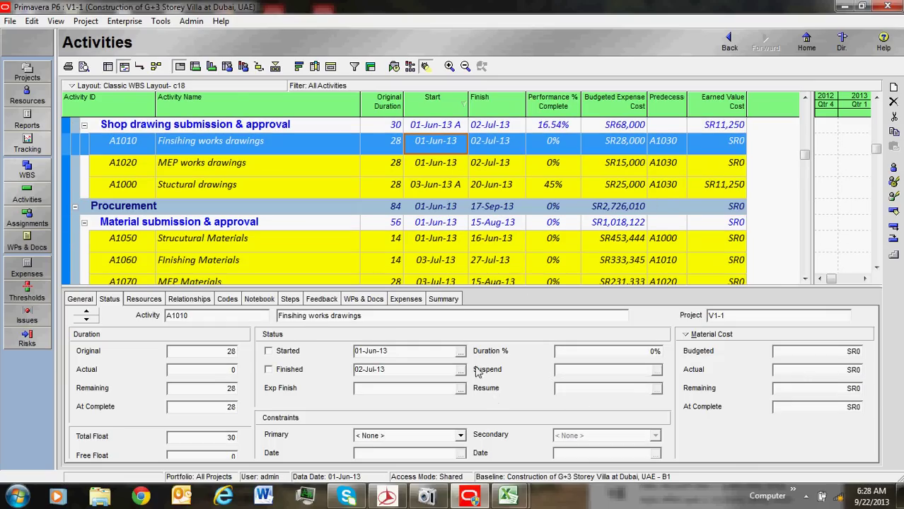
{"action": "left_click", "coordinate": [461, 352]}
{"action": "left_click", "coordinate": [436, 172]}
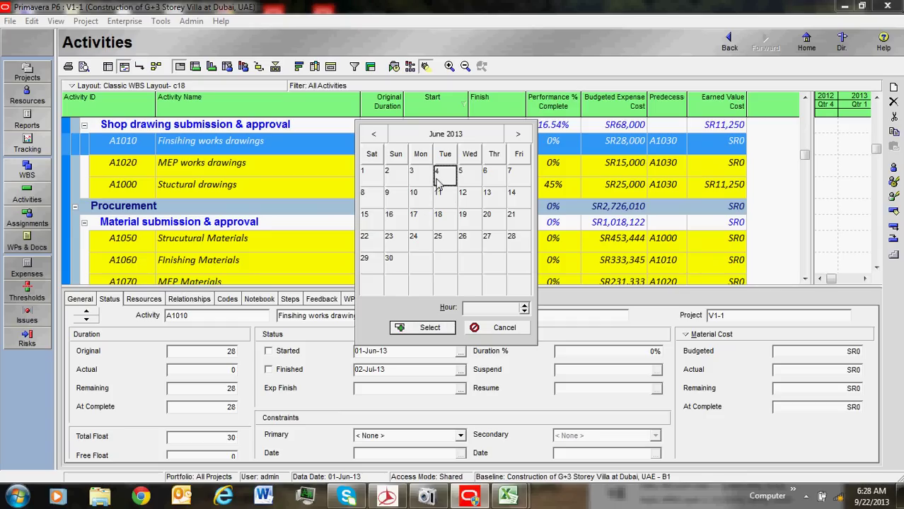
{"action": "left_click", "coordinate": [428, 328]}
{"action": "left_click", "coordinate": [301, 353]}
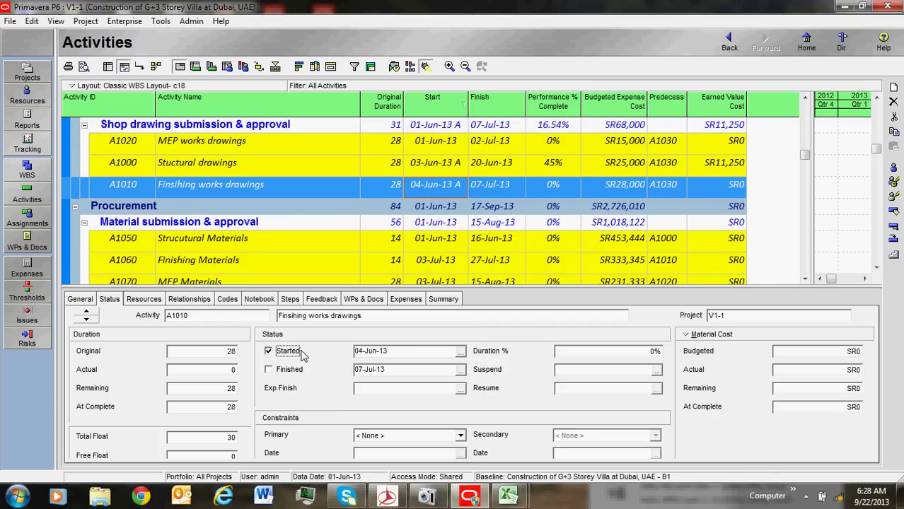
{"action": "left_click", "coordinate": [607, 354]}
{"action": "type", "text": "35"}
{"action": "left_click", "coordinate": [427, 168]}
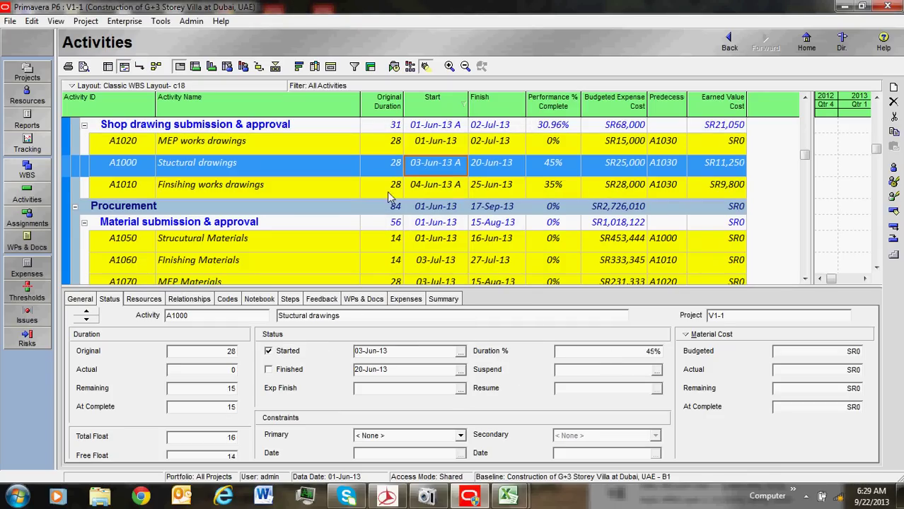
Record MEP works drawings (A1020) as started on 03-Jun-13 with a duration percent complete of 40%.
{"action": "left_click", "coordinate": [448, 142]}
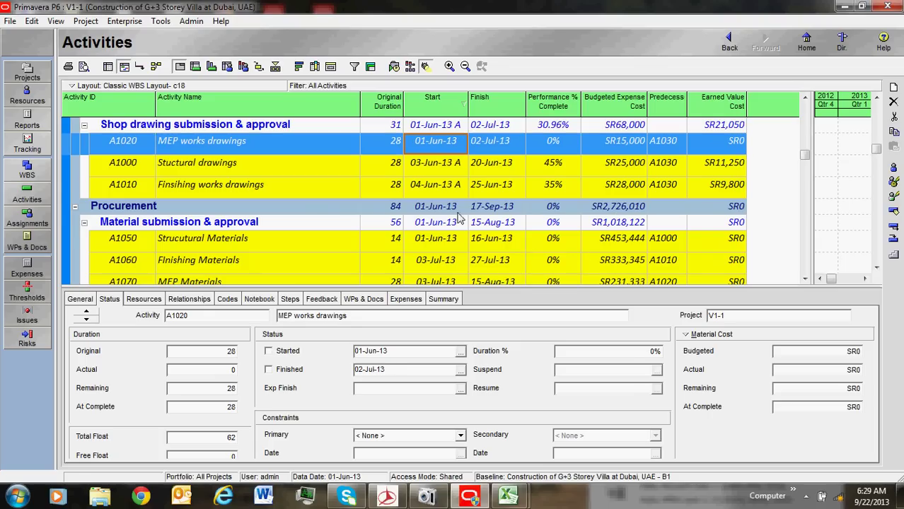
{"action": "left_click", "coordinate": [463, 351]}
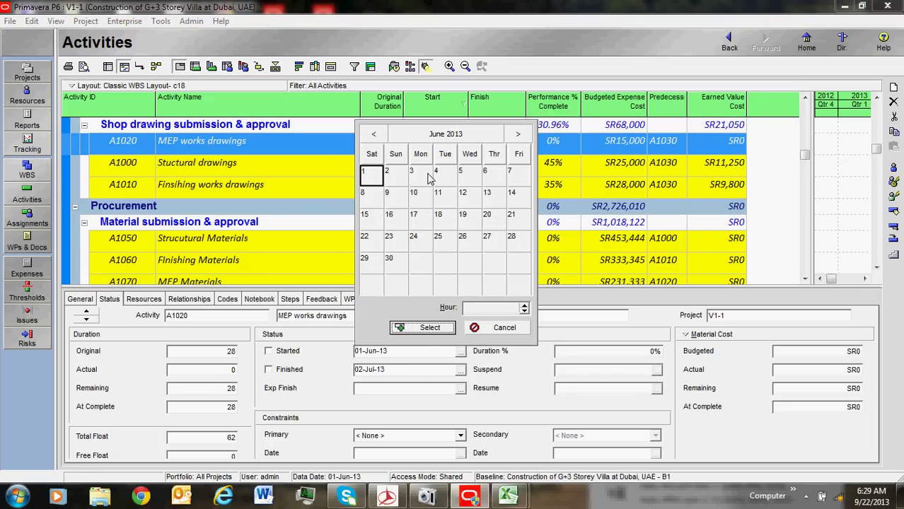
{"action": "left_click", "coordinate": [462, 175]}
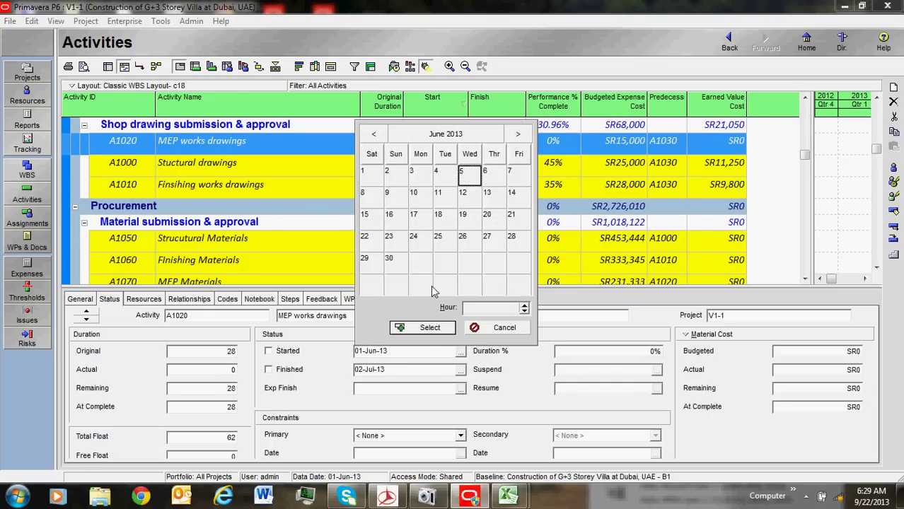
{"action": "left_click", "coordinate": [397, 177]}
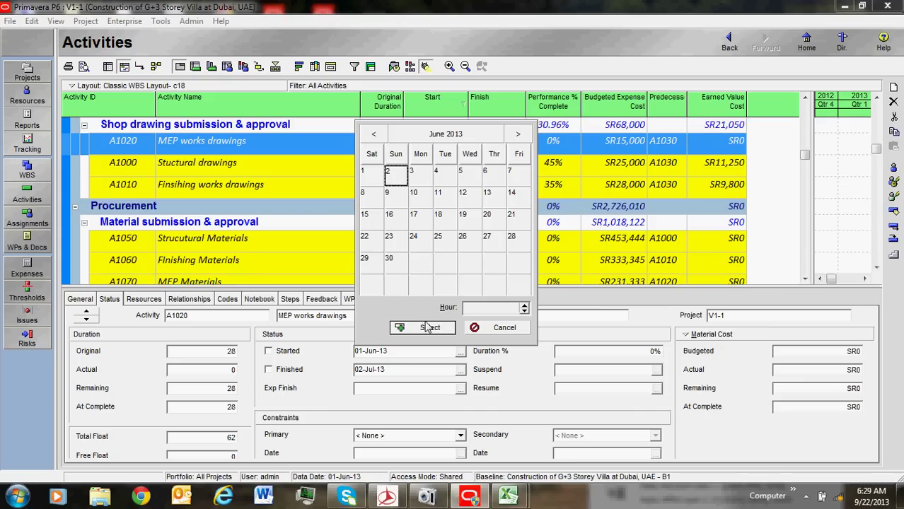
{"action": "left_click", "coordinate": [418, 177]}
{"action": "left_click", "coordinate": [428, 327]}
{"action": "left_click", "coordinate": [286, 351]}
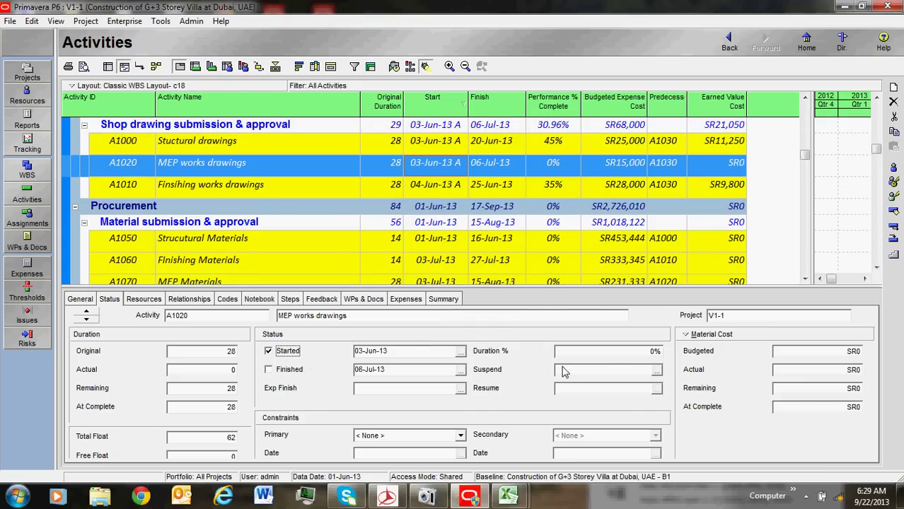
{"action": "left_click", "coordinate": [607, 352]}
{"action": "type", "text": "40"}
{"action": "left_click", "coordinate": [454, 182]}
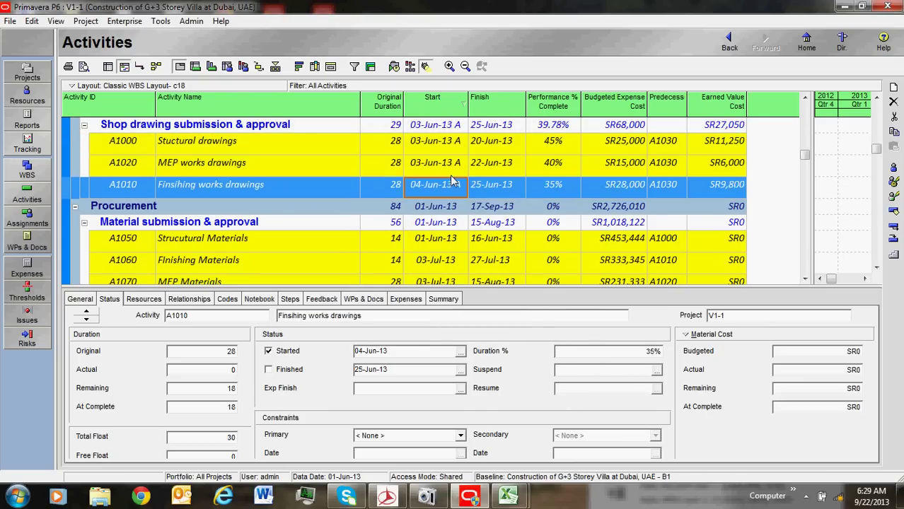
Review the recorded progress of the shop drawing activities and the status of the Procurement activities below them.
{"action": "key", "text": "Up"}
{"action": "key", "text": "Up"}
{"action": "scroll", "coordinate": [515, 190], "scroll_direction": "up", "scroll_amount": 1}
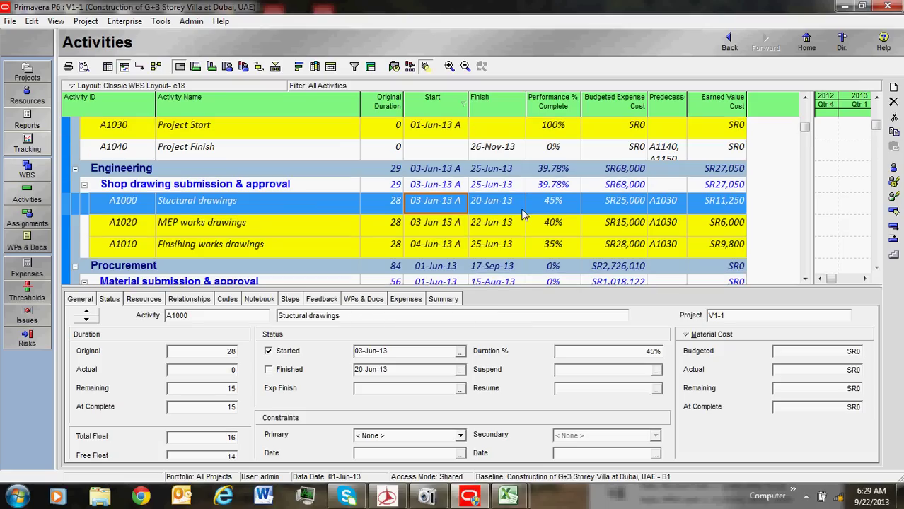
{"action": "scroll", "coordinate": [573, 211], "scroll_direction": "down", "scroll_amount": 1}
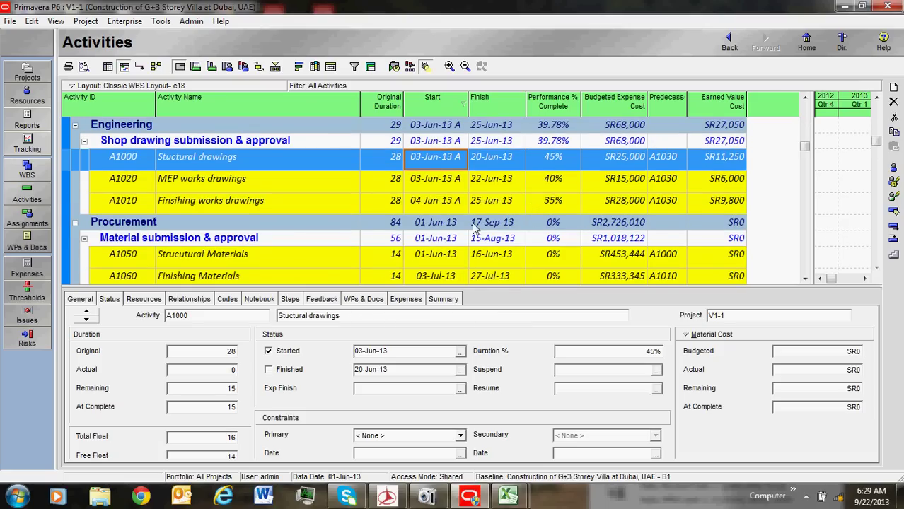
{"action": "scroll", "coordinate": [475, 229], "scroll_direction": "down", "scroll_amount": 2}
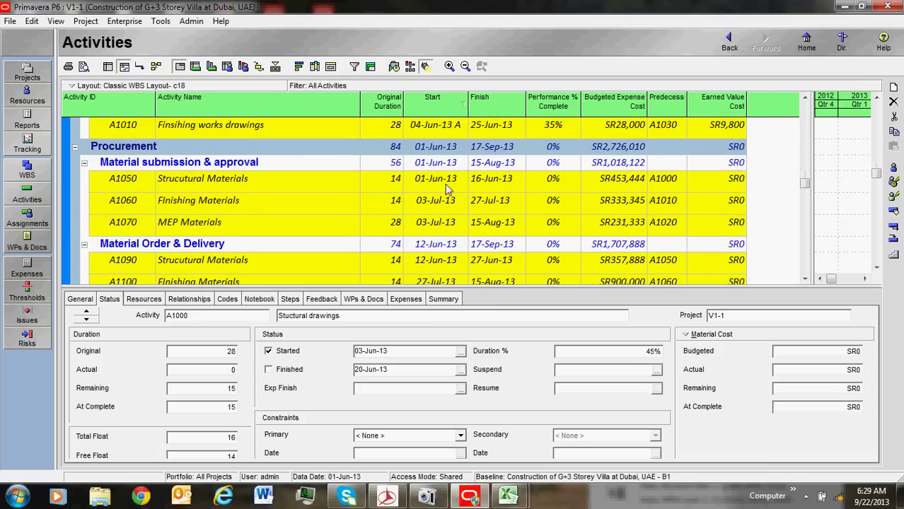
{"action": "left_click", "coordinate": [454, 201]}
{"action": "scroll", "coordinate": [453, 201], "scroll_direction": "down", "scroll_amount": 1}
{"action": "scroll", "coordinate": [467, 202], "scroll_direction": "up", "scroll_amount": 4}
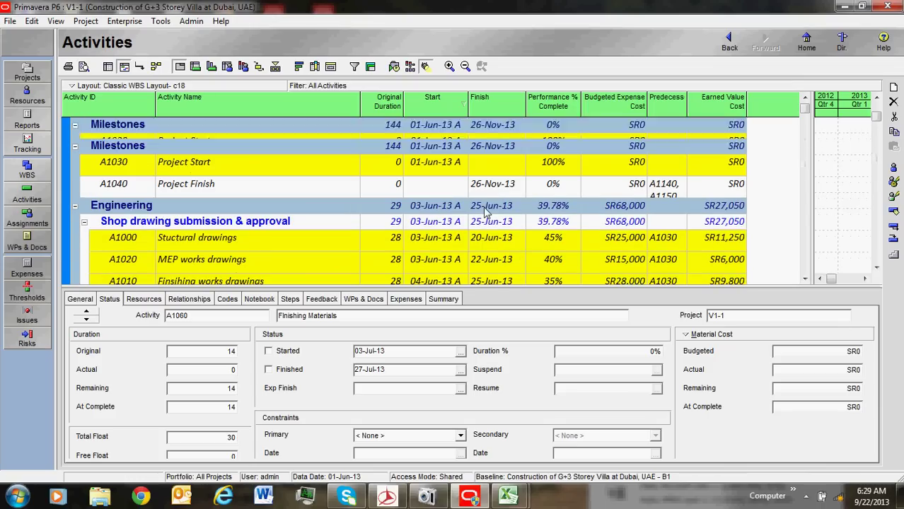
Try to apply Update Progress to all highlighted activities with a new data date of 12-Sep-13.
{"action": "left_click", "coordinate": [160, 20]}
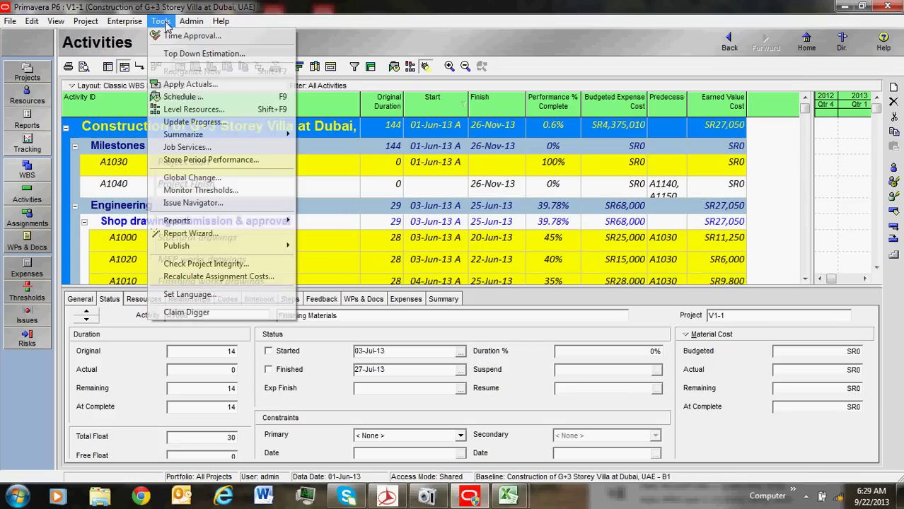
{"action": "left_click", "coordinate": [235, 124]}
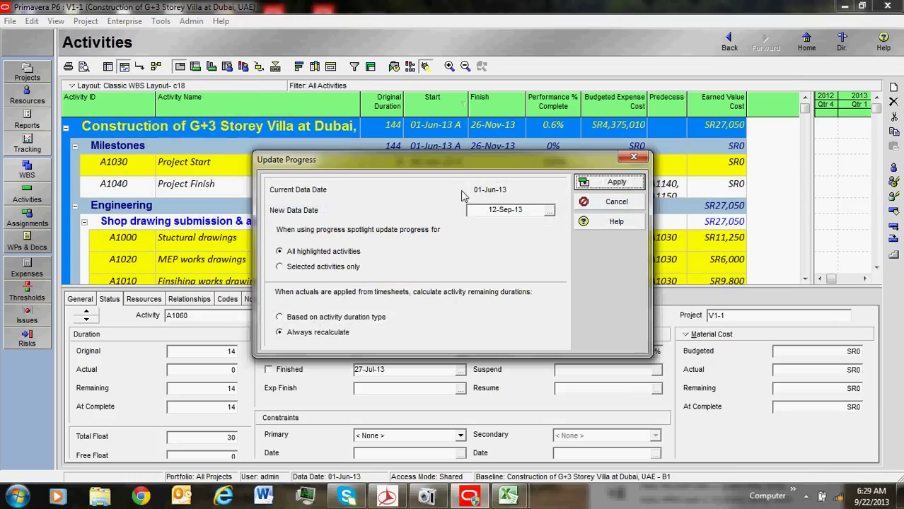
{"action": "left_click", "coordinate": [616, 183]}
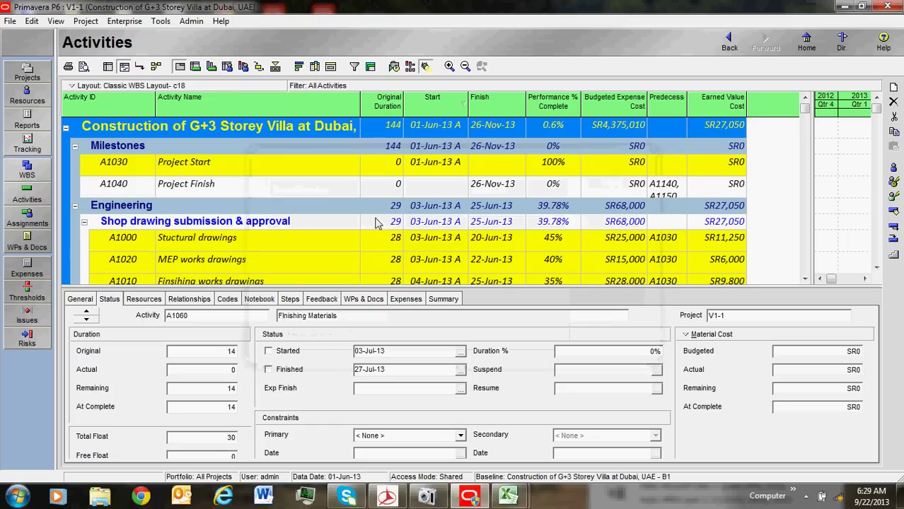
Check the start dates and percent complete of the shop drawing activities against the Procurement activities that follow.
{"action": "left_click", "coordinate": [466, 244]}
{"action": "scroll", "coordinate": [482, 234], "scroll_direction": "down", "scroll_amount": 3}
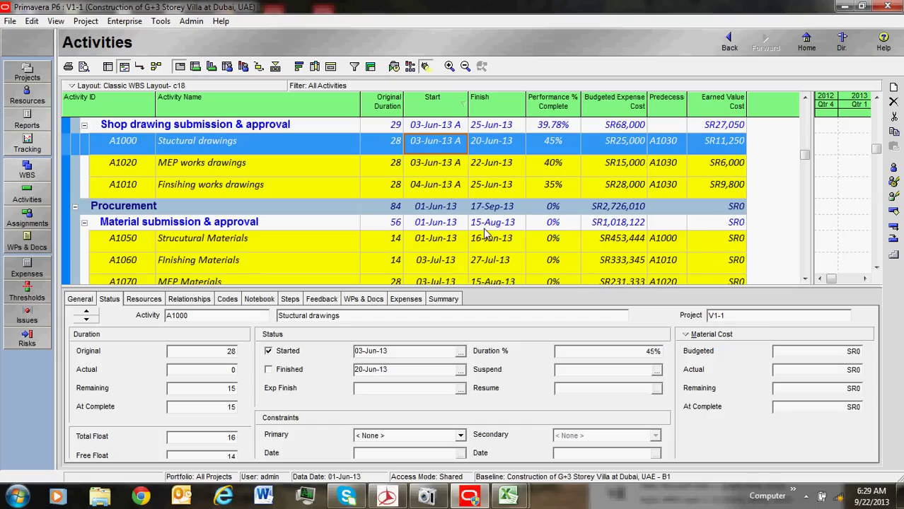
{"action": "scroll", "coordinate": [487, 232], "scroll_direction": "up", "scroll_amount": 1}
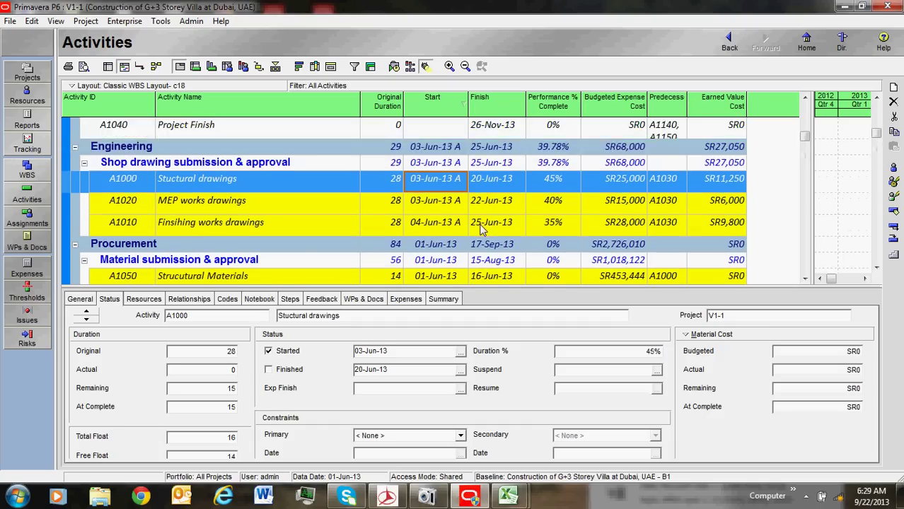
{"action": "scroll", "coordinate": [484, 231], "scroll_direction": "down", "scroll_amount": 1}
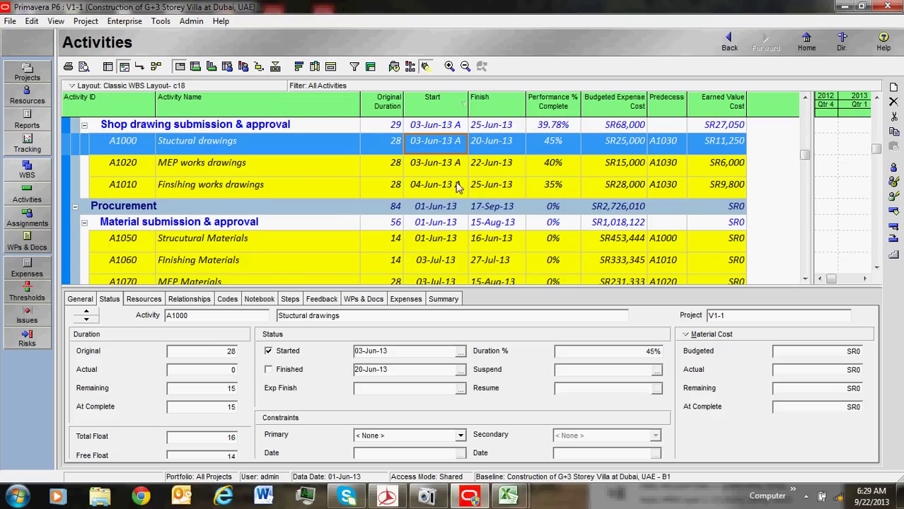
{"action": "scroll", "coordinate": [457, 186], "scroll_direction": "down", "scroll_amount": 1}
{"action": "scroll", "coordinate": [456, 183], "scroll_direction": "up", "scroll_amount": 3}
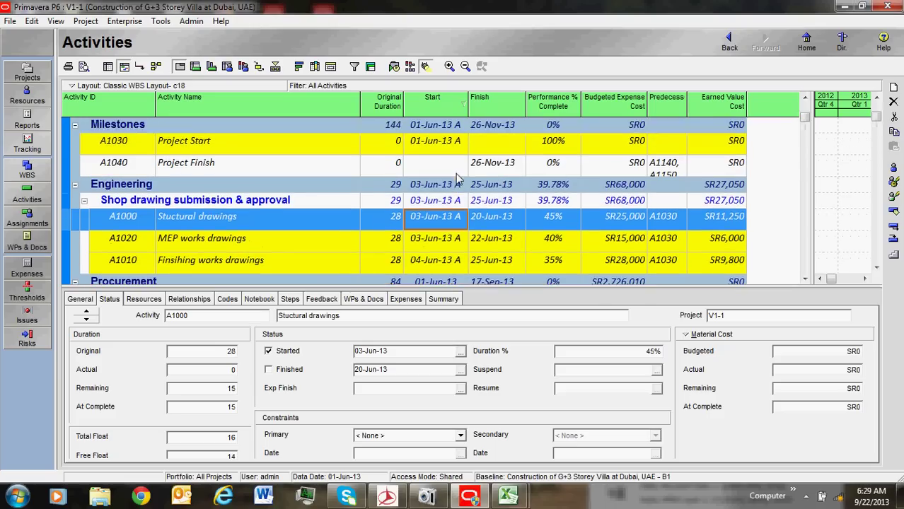
{"action": "scroll", "coordinate": [456, 180], "scroll_direction": "down", "scroll_amount": 3}
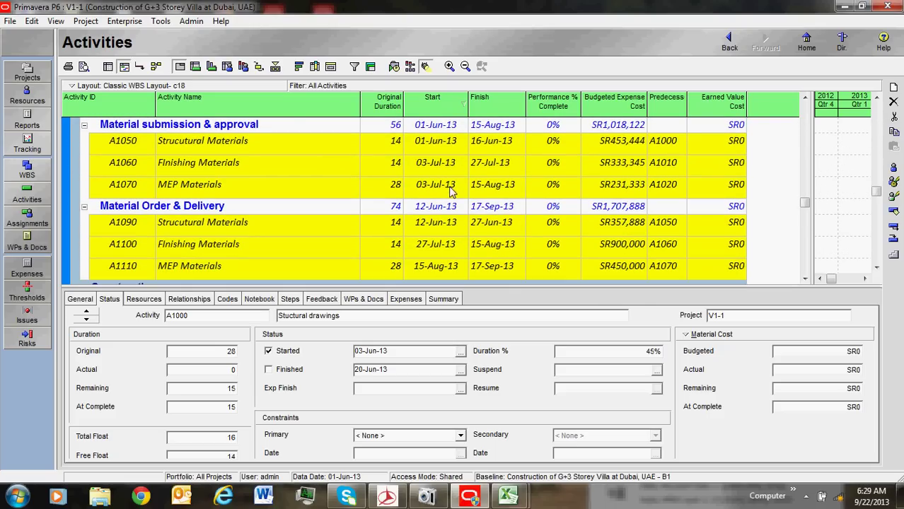
Compare the status of Strucutural Materials submission (A1050) with Project Start (A1030) and Finsihing works drawings (A1010).
{"action": "left_click", "coordinate": [438, 146]}
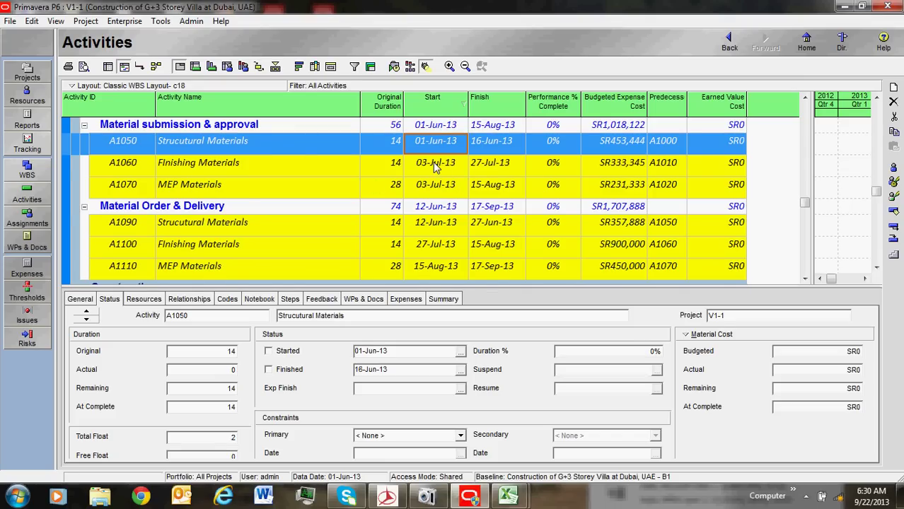
{"action": "scroll", "coordinate": [433, 163], "scroll_direction": "up", "scroll_amount": 5}
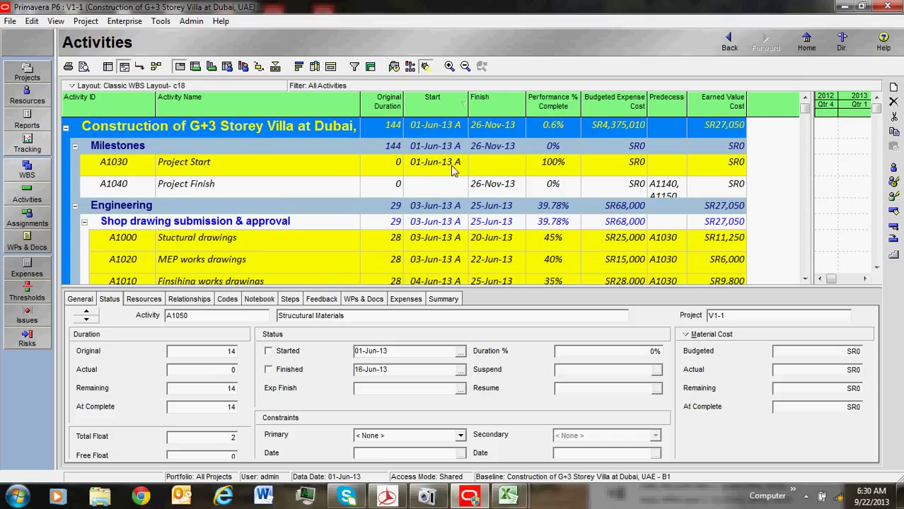
{"action": "left_click", "coordinate": [454, 170]}
{"action": "scroll", "coordinate": [456, 173], "scroll_direction": "down", "scroll_amount": 2}
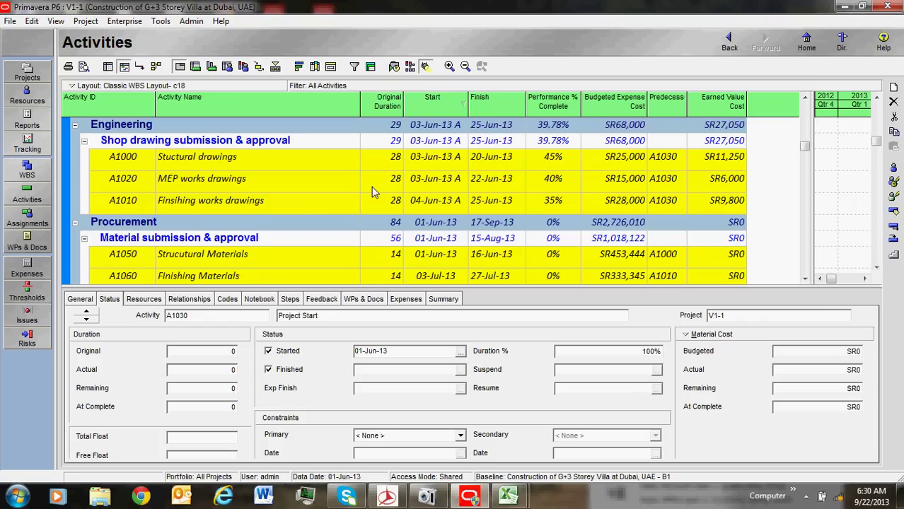
{"action": "left_click", "coordinate": [433, 200]}
{"action": "scroll", "coordinate": [437, 203], "scroll_direction": "down", "scroll_amount": 1}
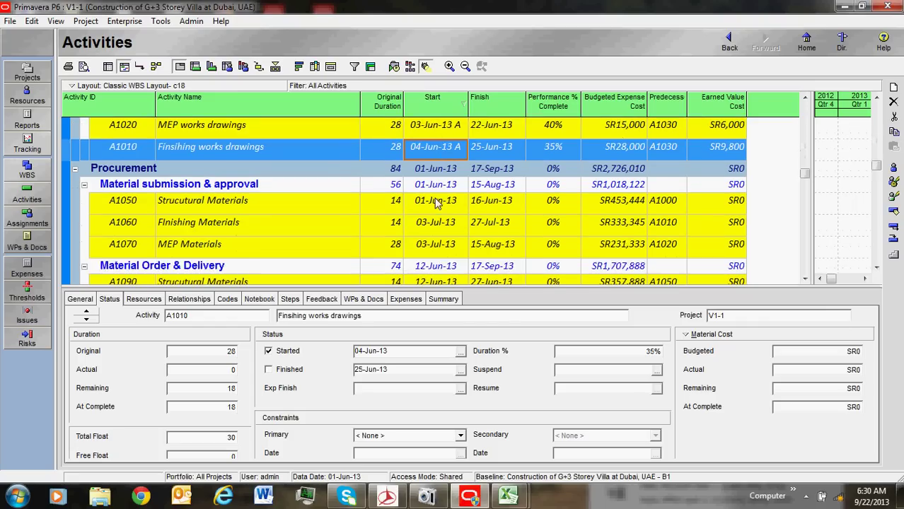
{"action": "scroll", "coordinate": [437, 203], "scroll_direction": "down", "scroll_amount": 1}
{"action": "left_click", "coordinate": [435, 201]}
{"action": "scroll", "coordinate": [453, 212], "scroll_direction": "up", "scroll_amount": 2}
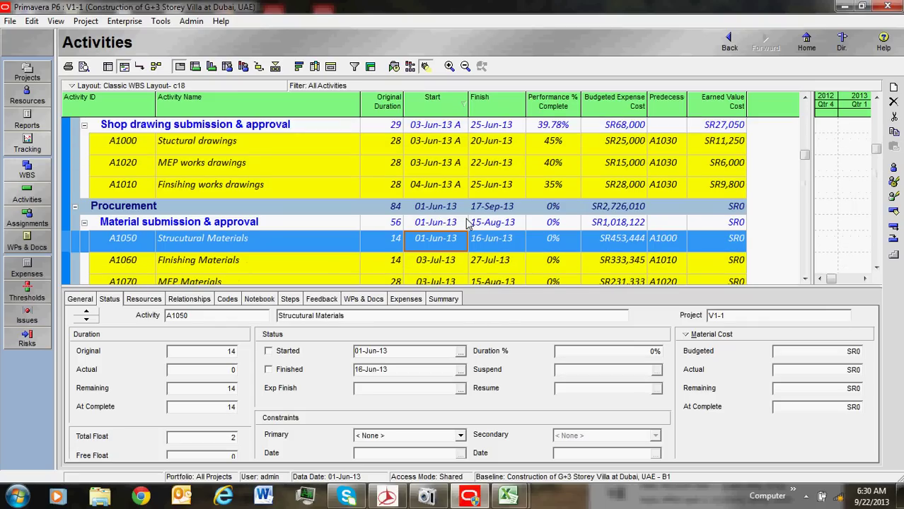
{"action": "scroll", "coordinate": [435, 214], "scroll_direction": "up", "scroll_amount": 1}
{"action": "scroll", "coordinate": [455, 222], "scroll_direction": "down", "scroll_amount": 1}
{"action": "left_click", "coordinate": [461, 351]}
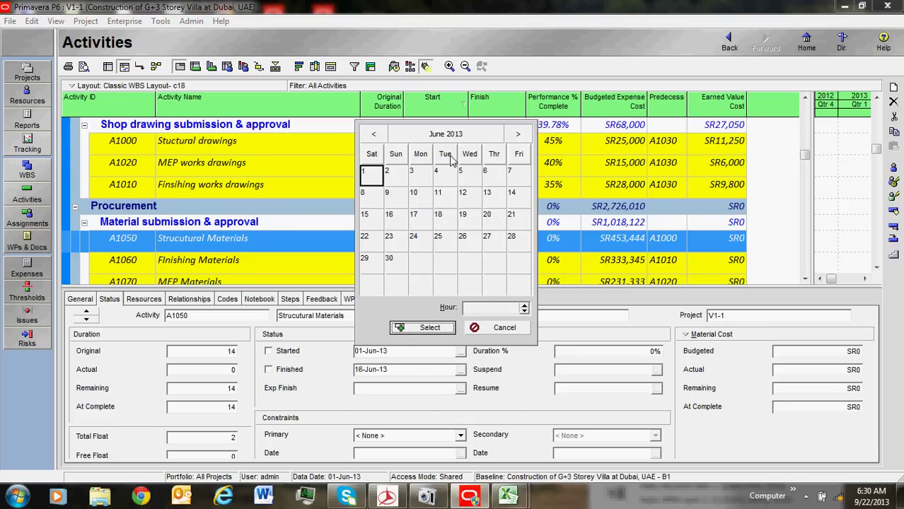
{"action": "left_click", "coordinate": [490, 328]}
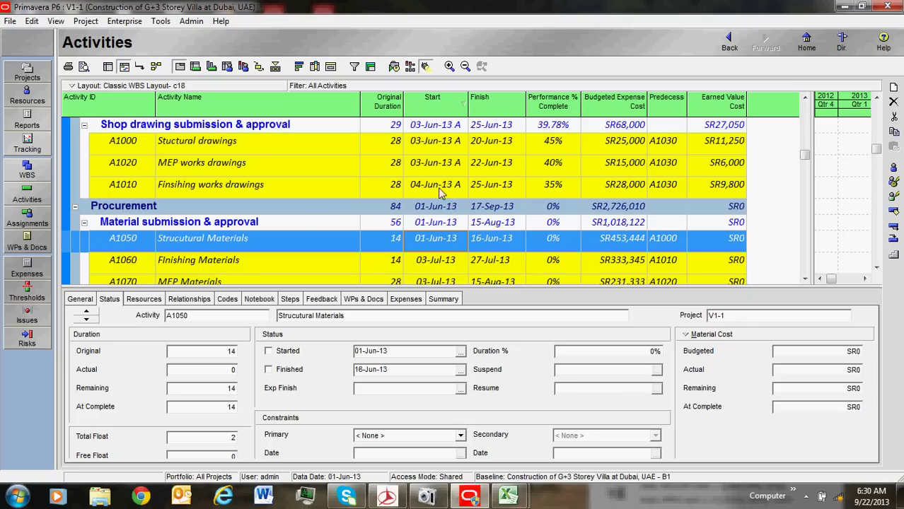
{"action": "left_click", "coordinate": [428, 143]}
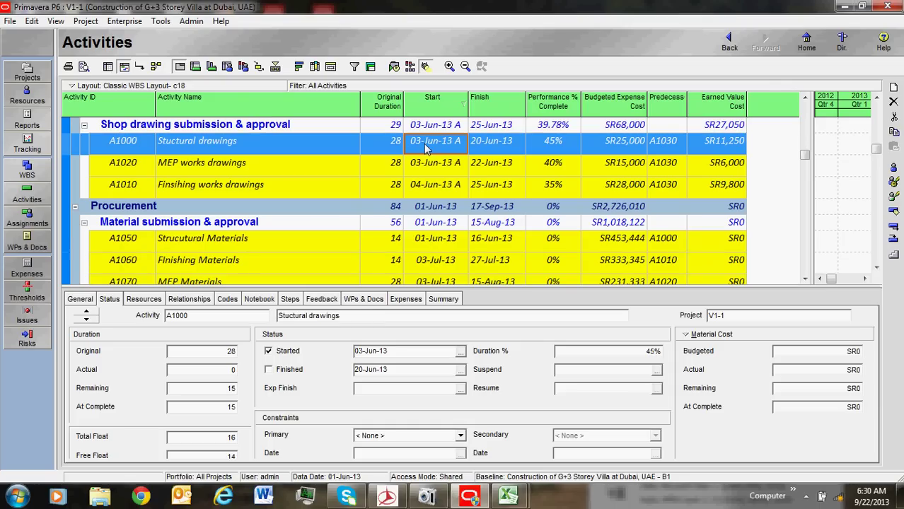
Mark Strucutural Materials submission (A1050) as started with an actual start of 15-Jun-13.
{"action": "scroll", "coordinate": [443, 189], "scroll_direction": "down", "scroll_amount": 2}
{"action": "left_click", "coordinate": [425, 185]}
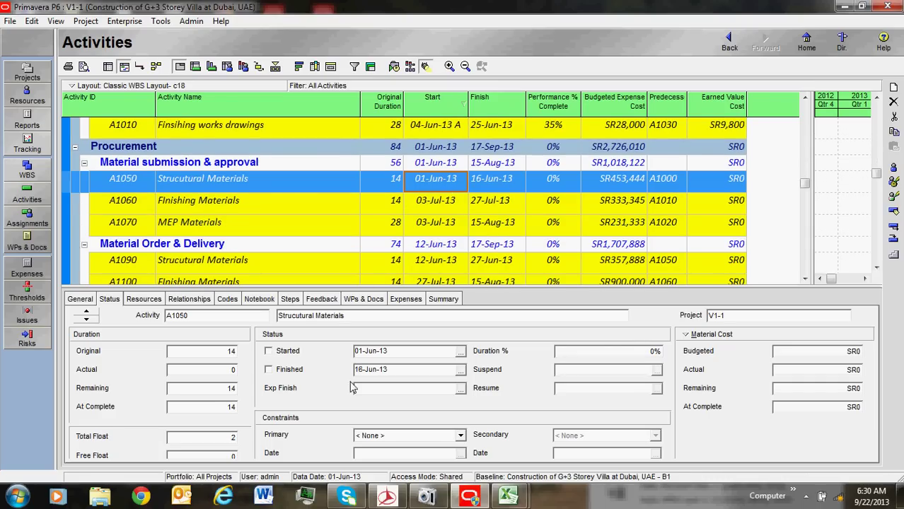
{"action": "left_click", "coordinate": [461, 352]}
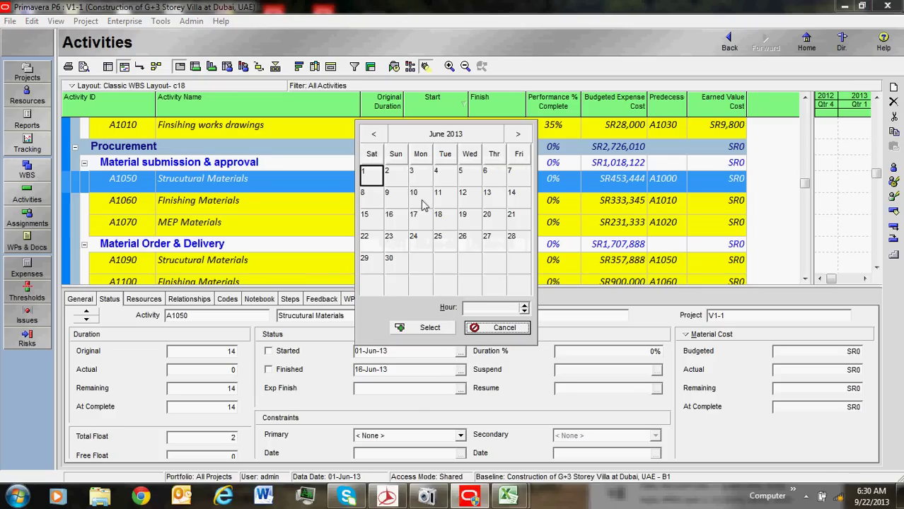
{"action": "left_click", "coordinate": [515, 198]}
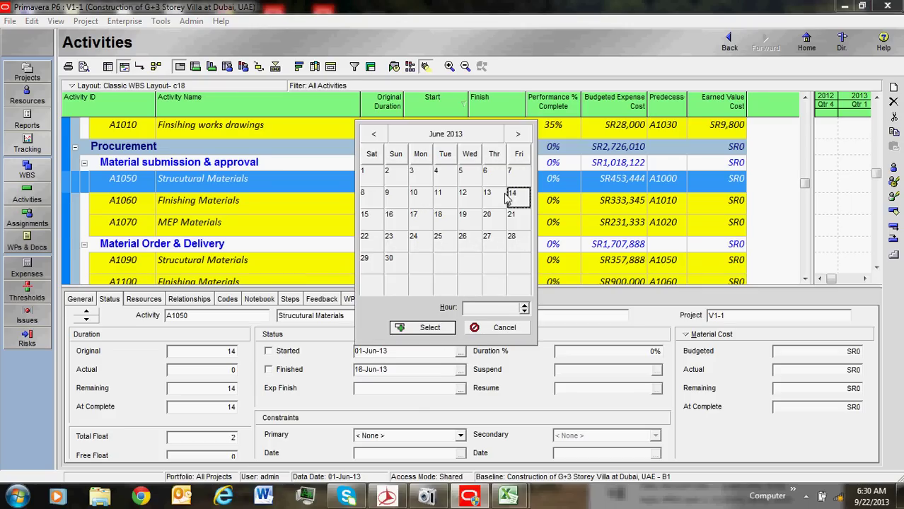
{"action": "left_click", "coordinate": [370, 218]}
{"action": "left_click", "coordinate": [409, 329]}
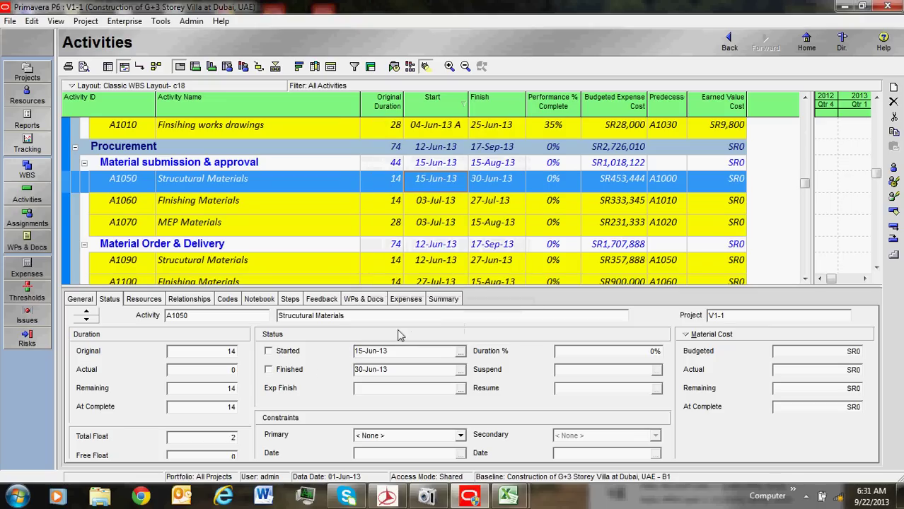
{"action": "left_click", "coordinate": [270, 351]}
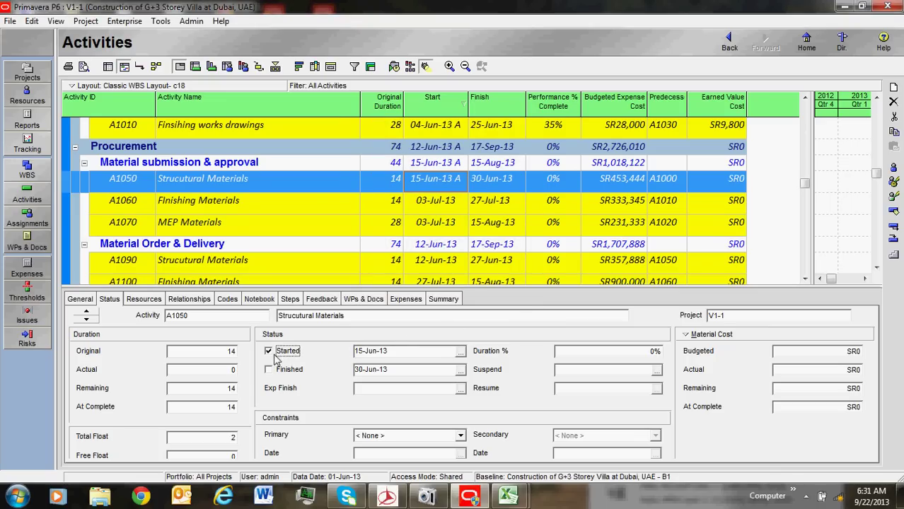
{"action": "left_click", "coordinate": [446, 206]}
{"action": "left_click", "coordinate": [443, 183]}
Set the duration percent complete of Strucutural Materials submission (A1050) to 30%.
{"action": "left_click", "coordinate": [630, 356]}
{"action": "left_click", "coordinate": [494, 203]}
{"action": "left_click", "coordinate": [494, 183]}
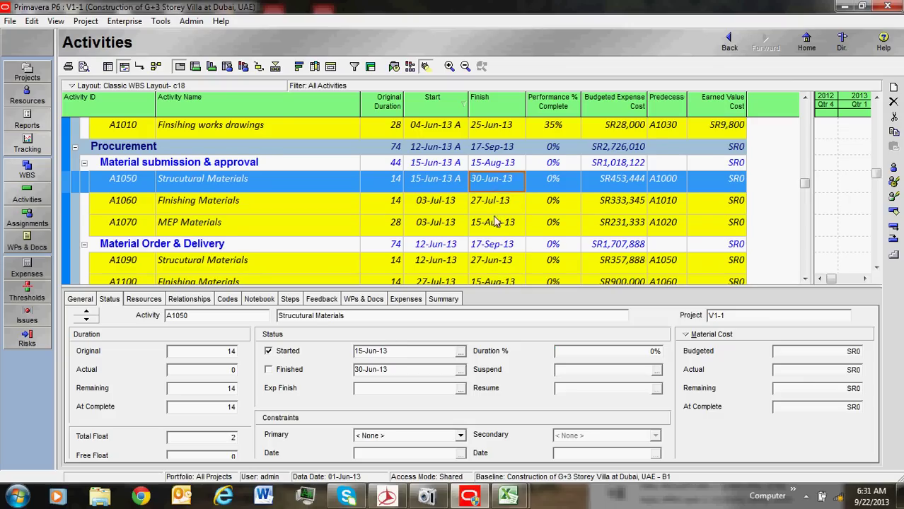
{"action": "scroll", "coordinate": [497, 221], "scroll_direction": "up", "scroll_amount": 3}
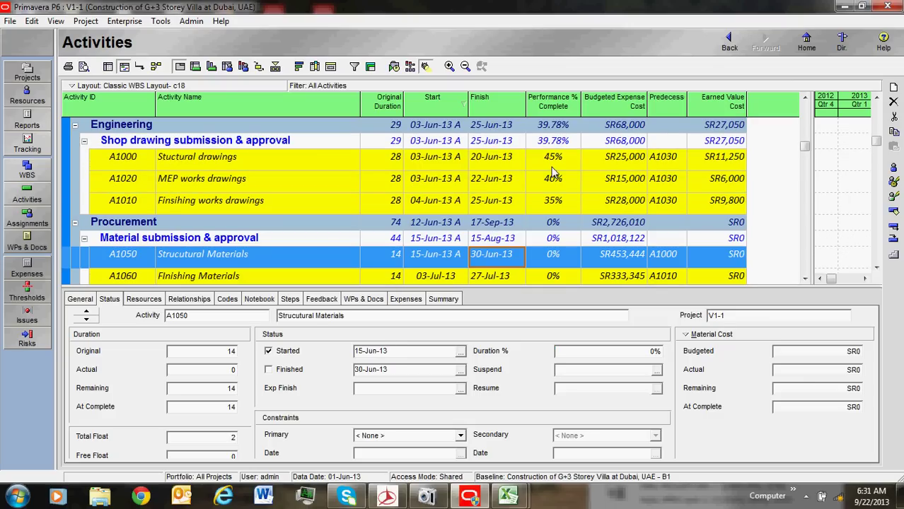
{"action": "scroll", "coordinate": [554, 177], "scroll_direction": "down", "scroll_amount": 3}
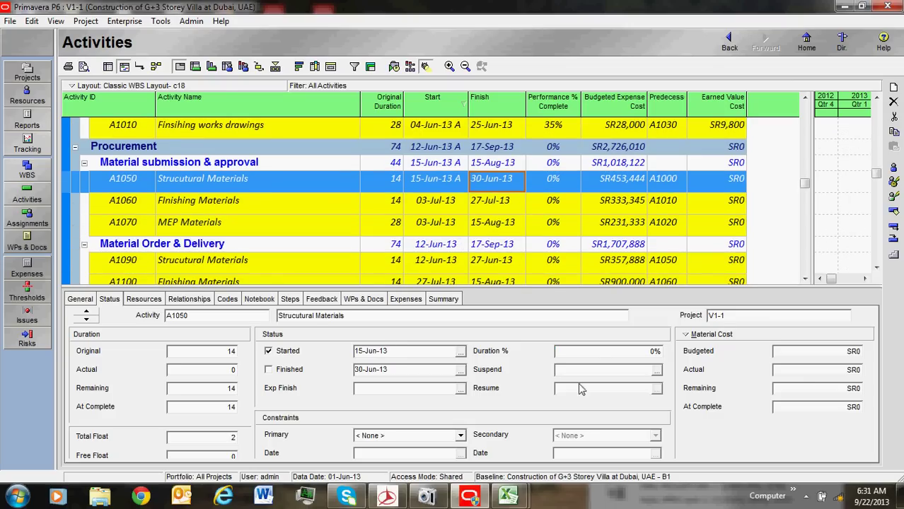
{"action": "left_click", "coordinate": [598, 356]}
{"action": "type", "text": "30"}
{"action": "left_click", "coordinate": [451, 207]}
{"action": "key", "text": "Up"}
Mark FInishing Materials submission (A1060) as started with an actual start of 16-Jun-13.
{"action": "left_click", "coordinate": [460, 207]}
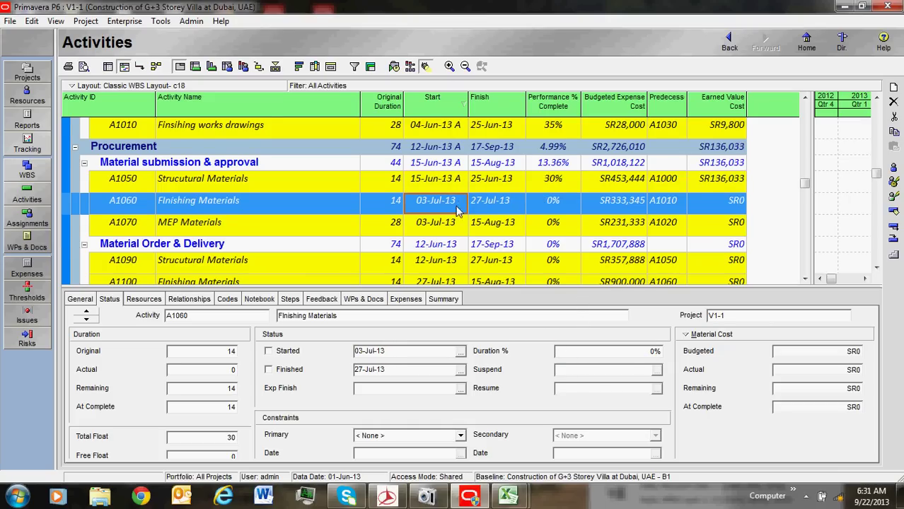
{"action": "scroll", "coordinate": [469, 223], "scroll_direction": "up", "scroll_amount": 3}
{"action": "scroll", "coordinate": [473, 234], "scroll_direction": "down", "scroll_amount": 1}
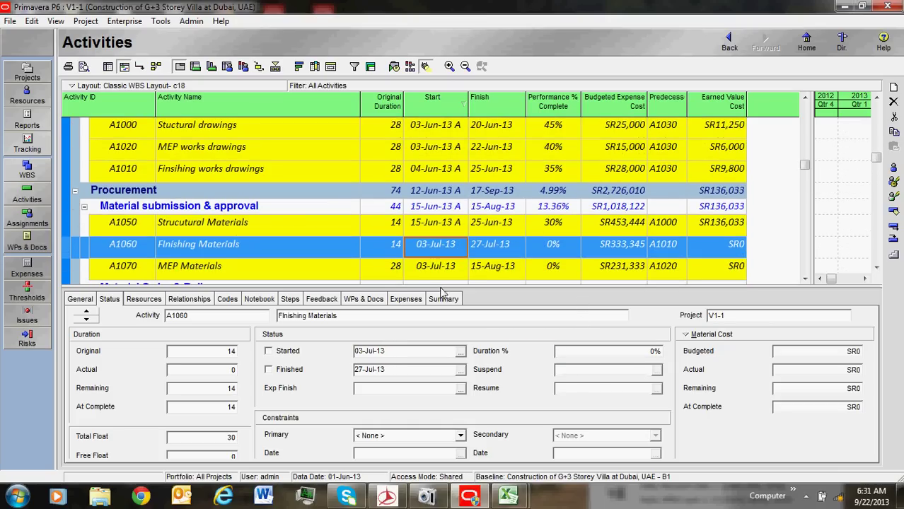
{"action": "scroll", "coordinate": [414, 267], "scroll_direction": "up", "scroll_amount": 1}
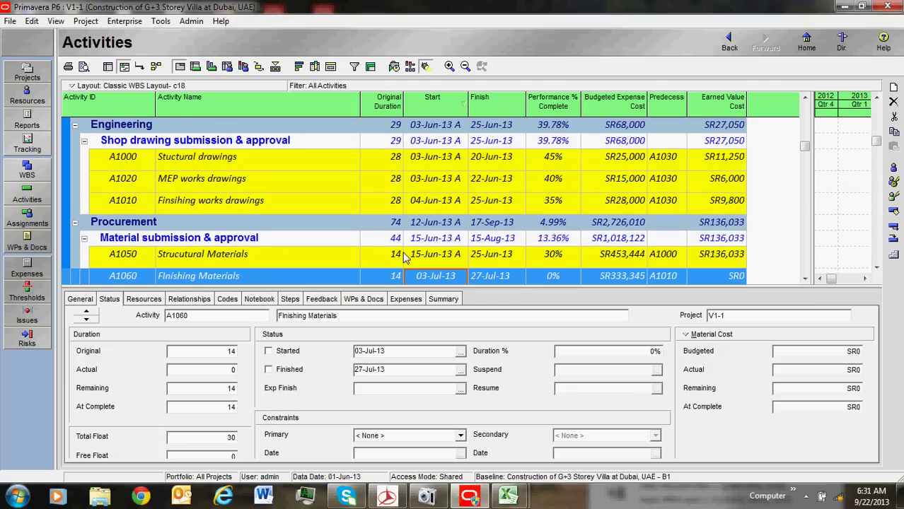
{"action": "scroll", "coordinate": [405, 258], "scroll_direction": "down", "scroll_amount": 1}
{"action": "scroll", "coordinate": [443, 252], "scroll_direction": "down", "scroll_amount": 1}
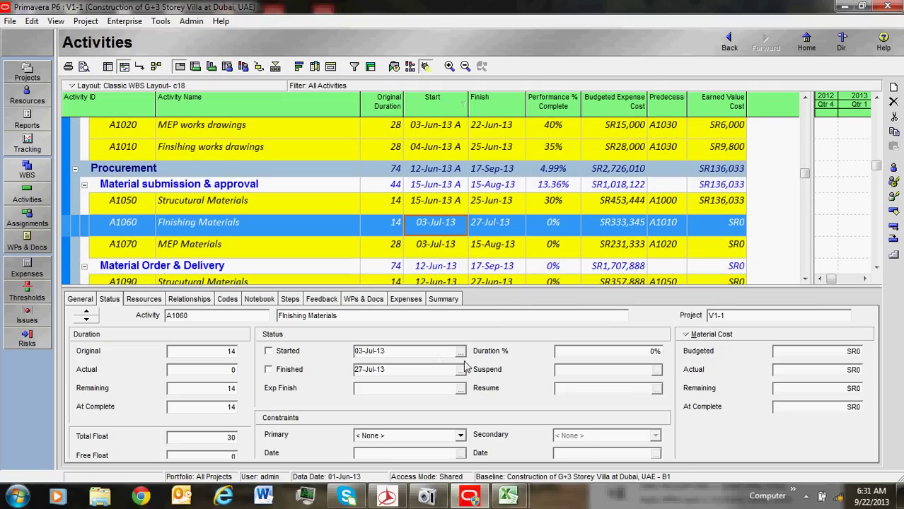
{"action": "left_click", "coordinate": [461, 352]}
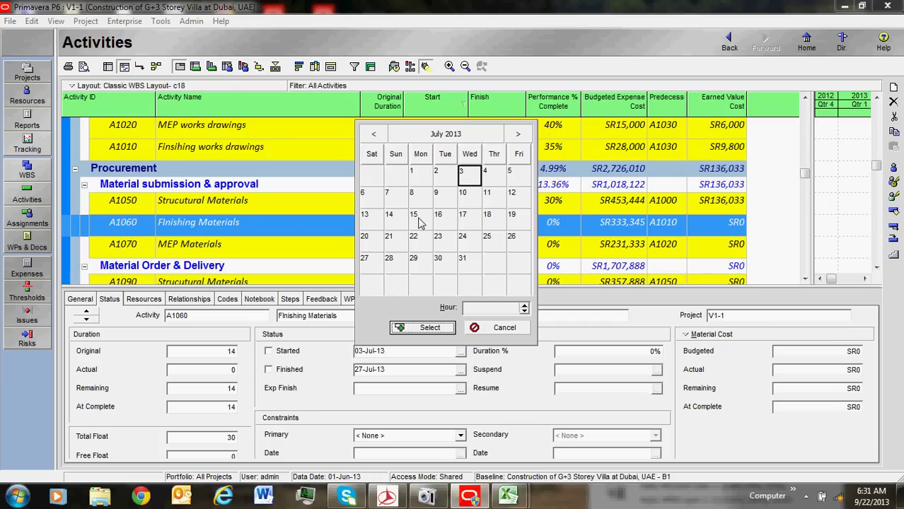
{"action": "left_click", "coordinate": [374, 134]}
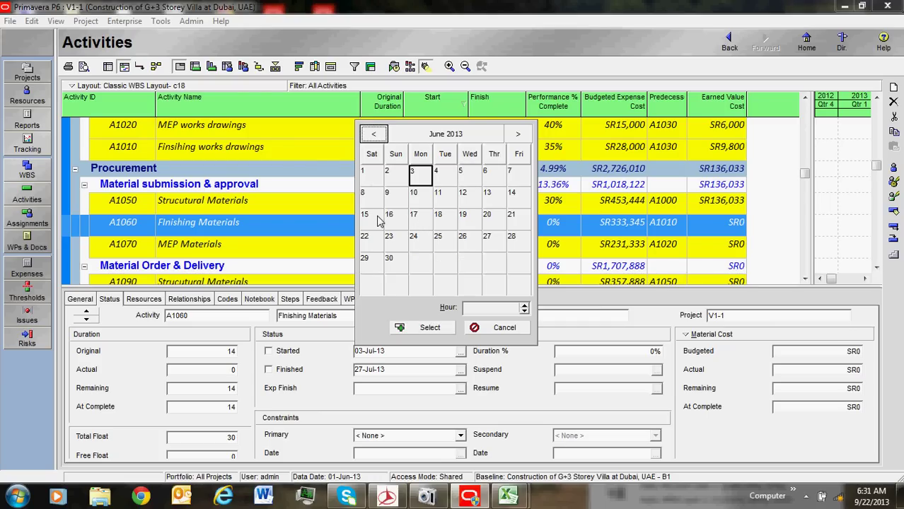
{"action": "left_click", "coordinate": [388, 217]}
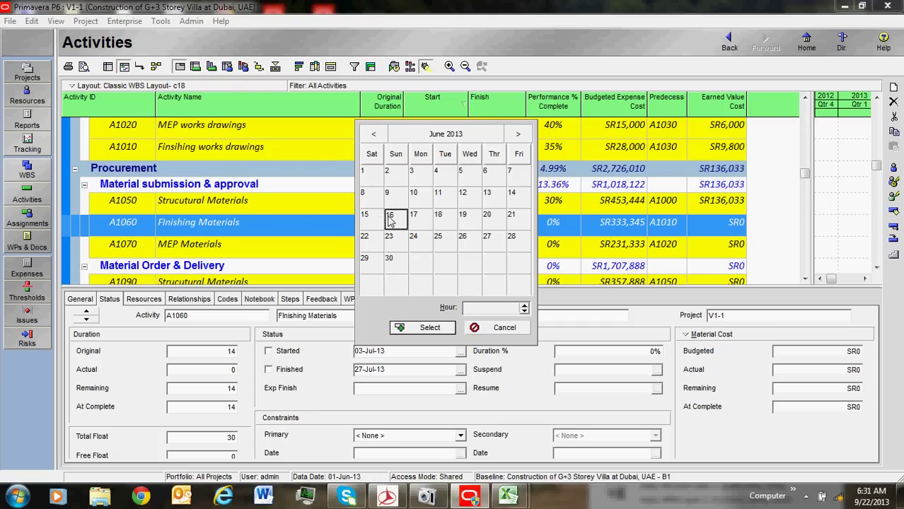
{"action": "left_click", "coordinate": [429, 327]}
{"action": "left_click", "coordinate": [310, 352]}
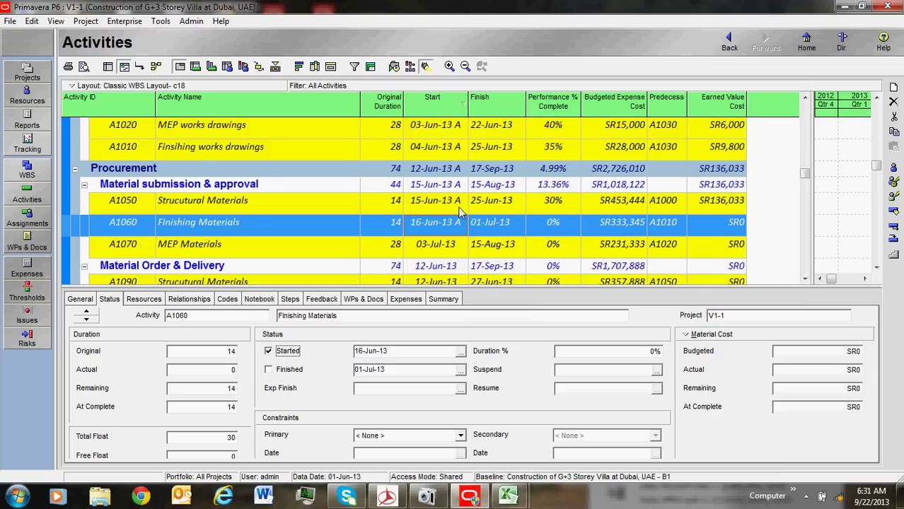
Set the duration percent complete of FInishing Materials submission (A1060) to 25%.
{"action": "left_click", "coordinate": [458, 151]}
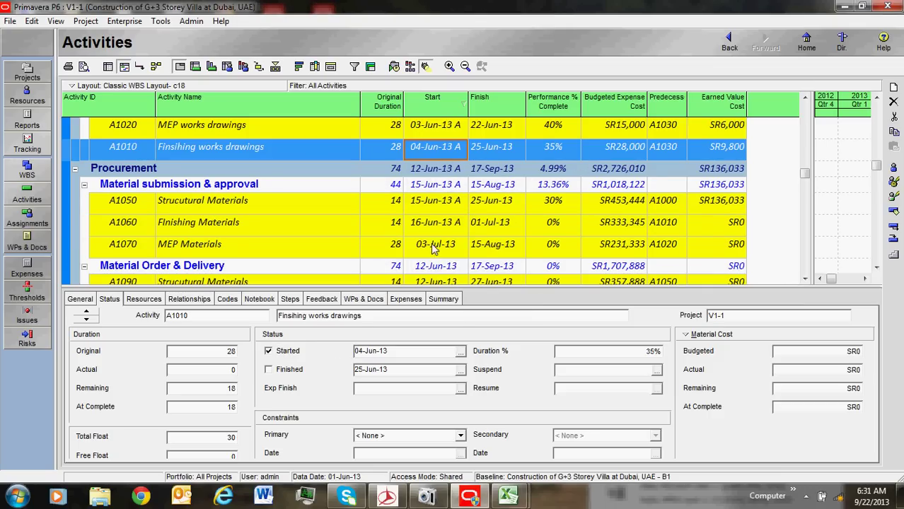
{"action": "left_click", "coordinate": [475, 227]}
{"action": "left_click", "coordinate": [594, 352]}
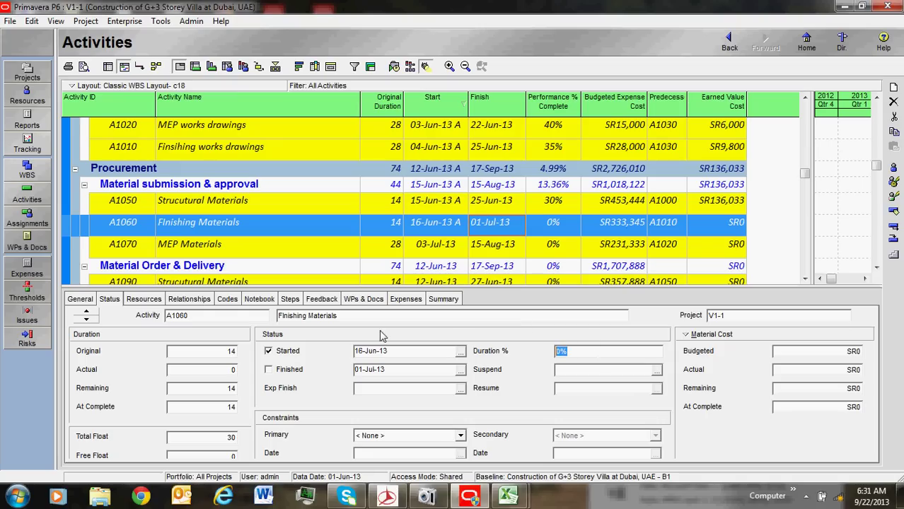
{"action": "type", "text": "25"}
{"action": "key", "text": "Return"}
Mark MEP Materials submission (A1070) as started with an actual start of 16-Jun-13.
{"action": "left_click", "coordinate": [438, 239]}
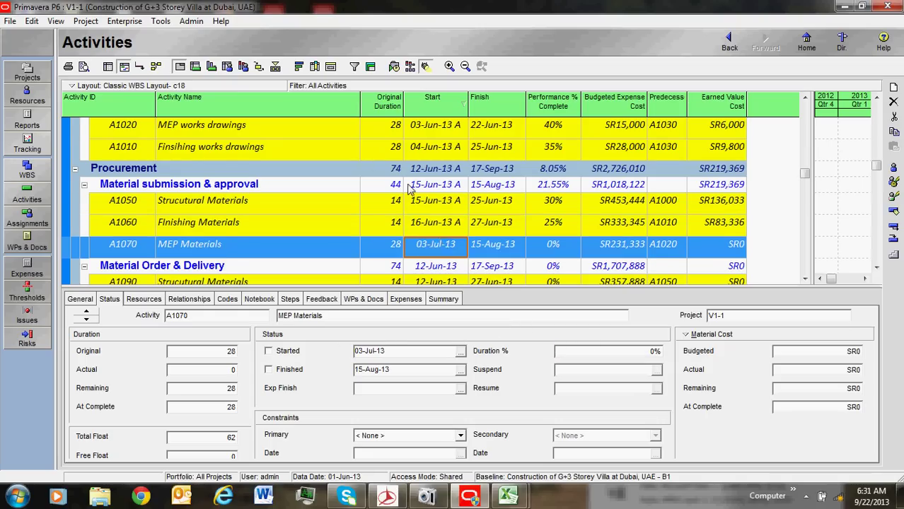
{"action": "scroll", "coordinate": [438, 237], "scroll_direction": "down", "scroll_amount": 1}
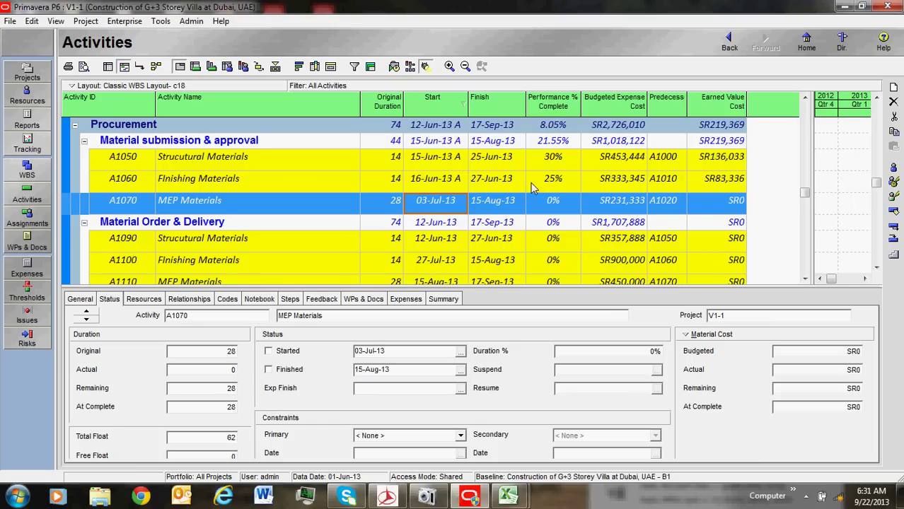
{"action": "scroll", "coordinate": [424, 199], "scroll_direction": "down", "scroll_amount": 1}
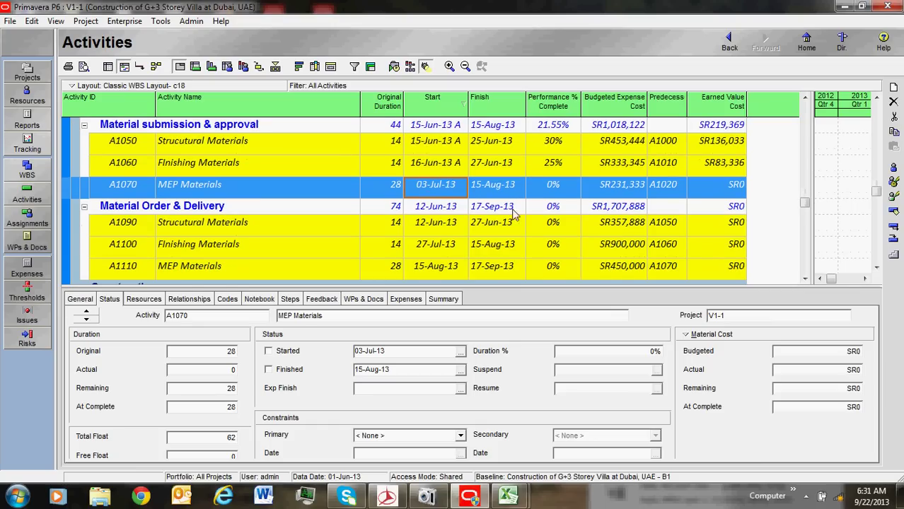
{"action": "scroll", "coordinate": [453, 204], "scroll_direction": "up", "scroll_amount": 2}
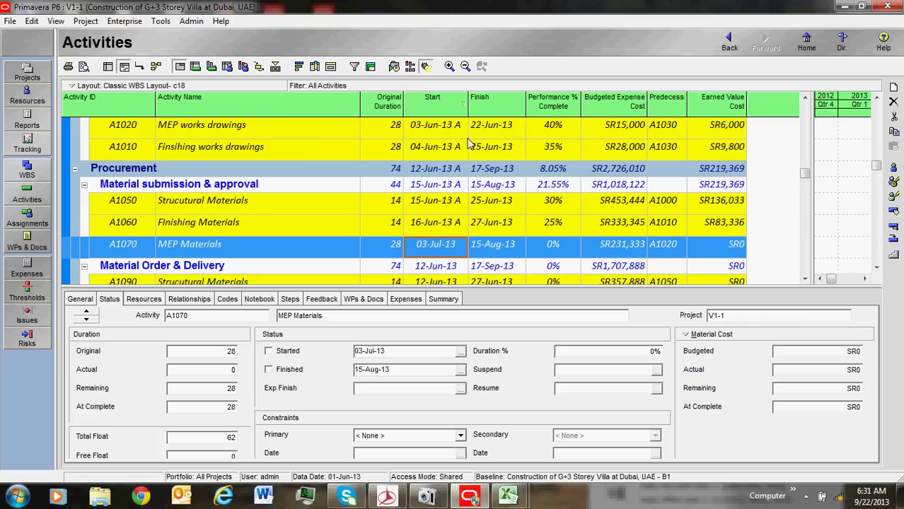
{"action": "left_click", "coordinate": [461, 352]}
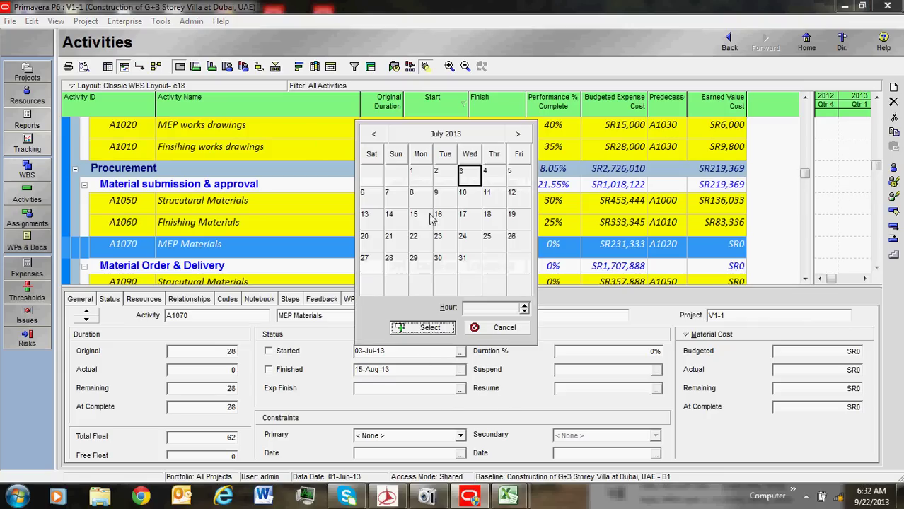
{"action": "left_click", "coordinate": [374, 134]}
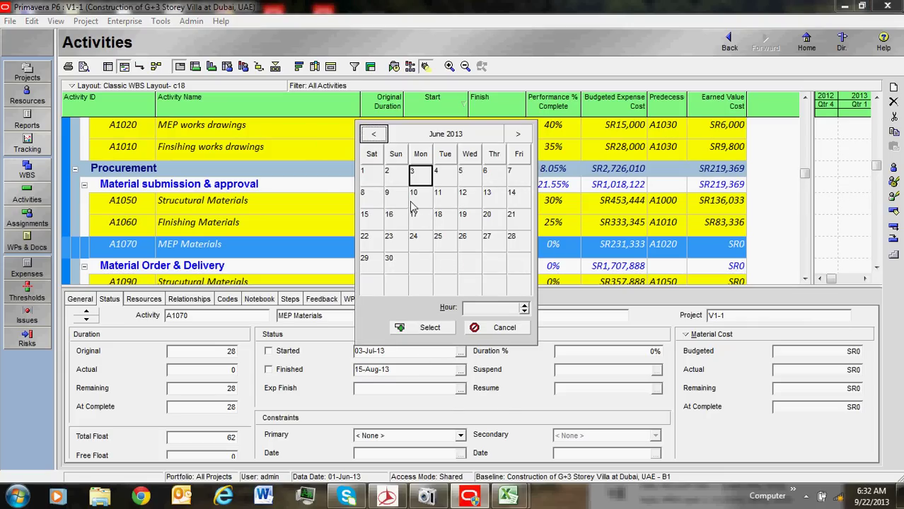
{"action": "left_click", "coordinate": [390, 215]}
{"action": "left_click", "coordinate": [428, 328]}
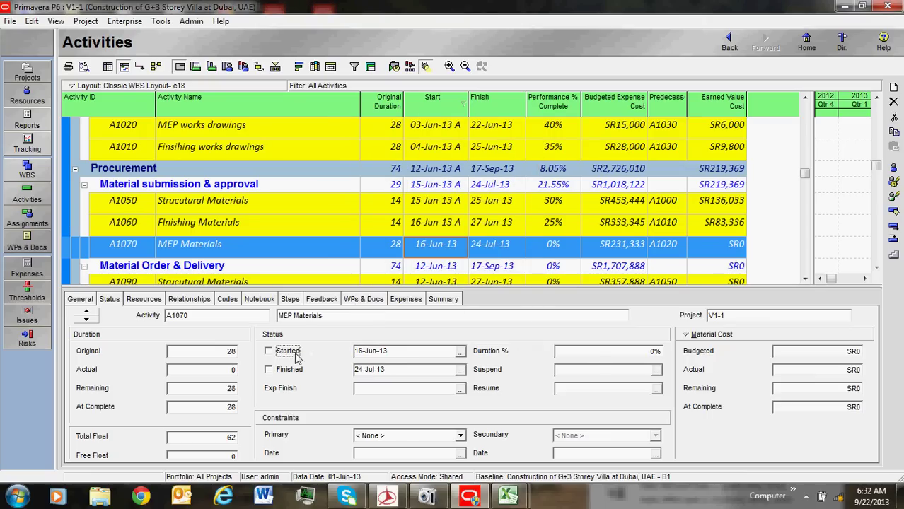
{"action": "left_click", "coordinate": [287, 351]}
Set the duration percent complete of MEP Materials submission (A1070) to 35%.
{"action": "left_click", "coordinate": [605, 351]}
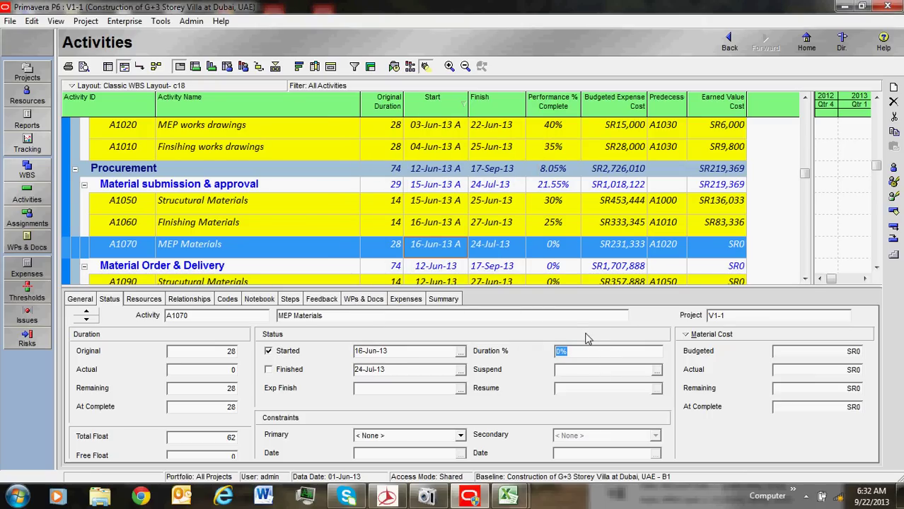
{"action": "type", "text": "35"}
{"action": "left_click", "coordinate": [484, 204]}
{"action": "left_click", "coordinate": [483, 231]}
Reschedule the project with the current data date set to 18-Jun-13.
{"action": "scroll", "coordinate": [467, 212], "scroll_direction": "down", "scroll_amount": 2}
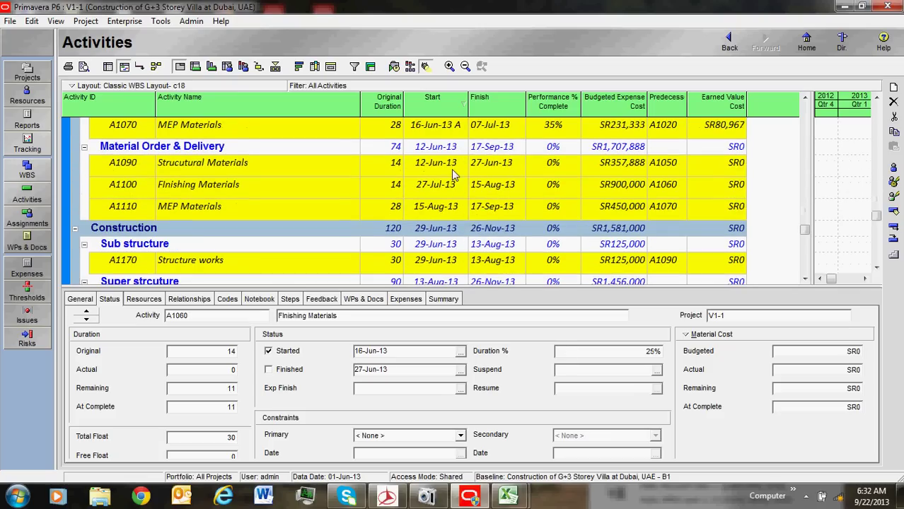
{"action": "left_click", "coordinate": [451, 169]}
{"action": "scroll", "coordinate": [451, 186], "scroll_direction": "up", "scroll_amount": 1}
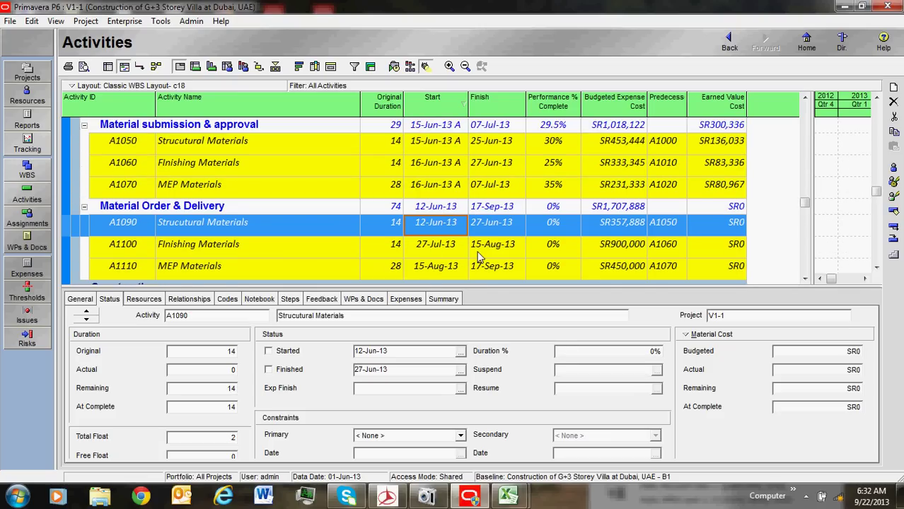
{"action": "scroll", "coordinate": [475, 255], "scroll_direction": "up", "scroll_amount": 1}
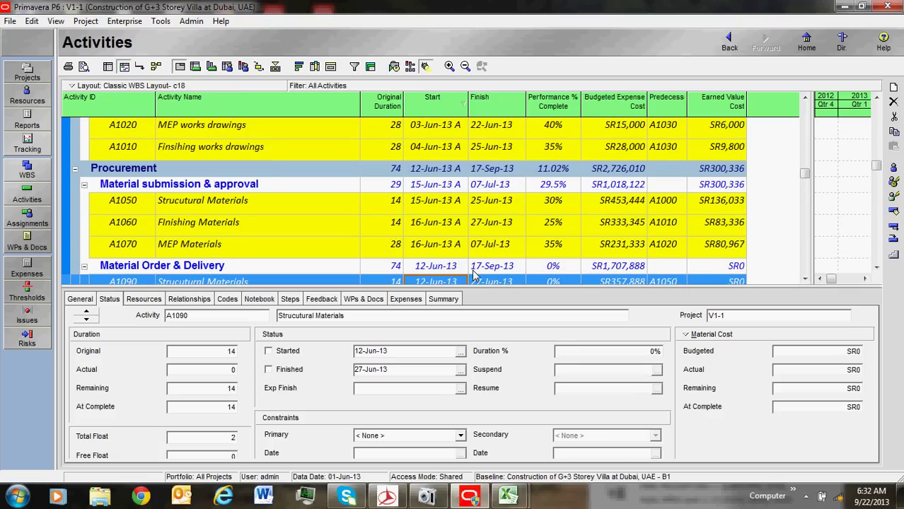
{"action": "scroll", "coordinate": [437, 240], "scroll_direction": "down", "scroll_amount": 1}
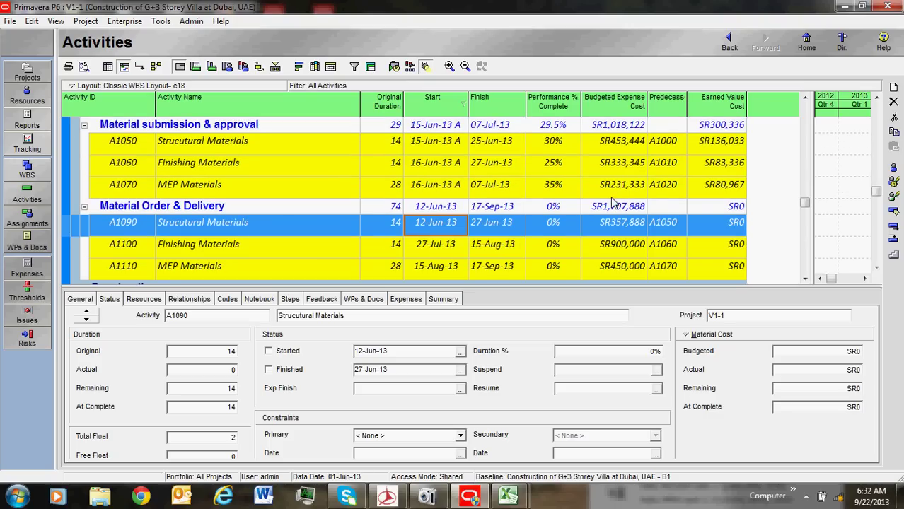
{"action": "left_click", "coordinate": [394, 66]}
{"action": "left_click_drag", "start_coordinate": [481, 161], "coordinate": [665, 158]}
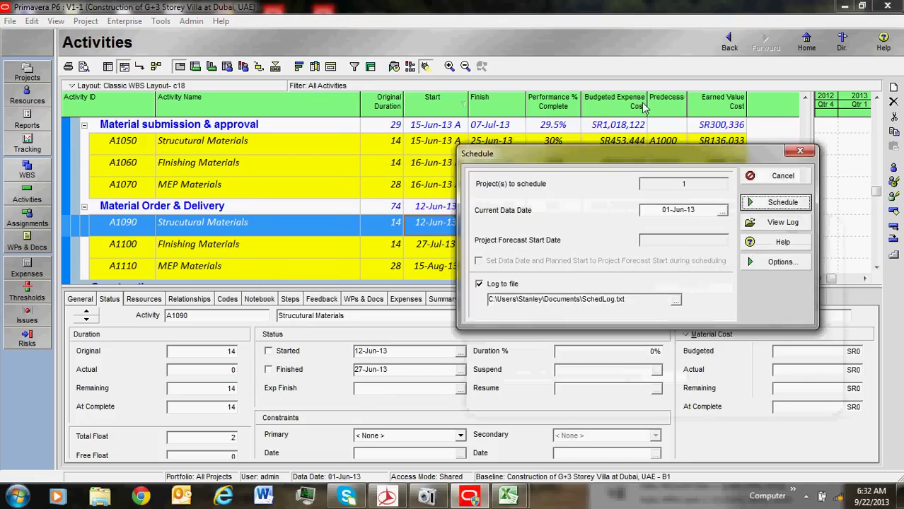
{"action": "left_click_drag", "start_coordinate": [644, 106], "coordinate": [621, 12]}
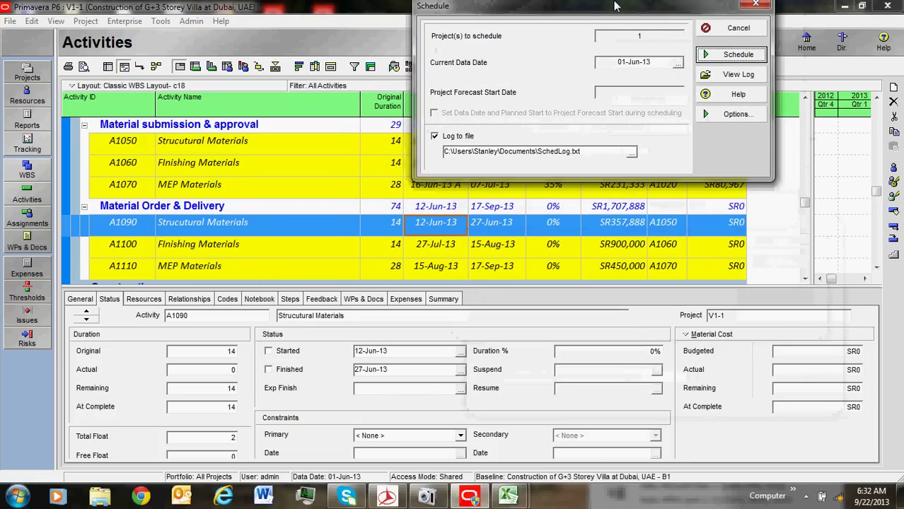
{"action": "left_click", "coordinate": [675, 64]}
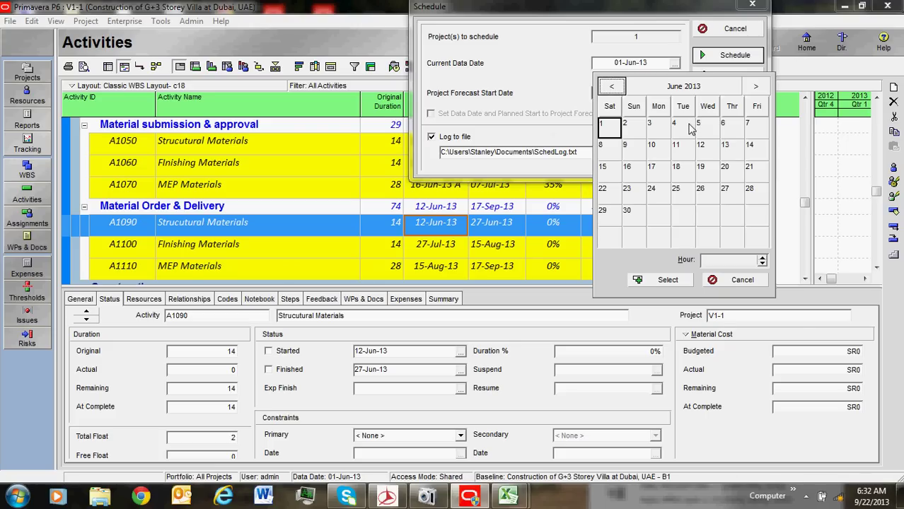
{"action": "left_click", "coordinate": [681, 174]}
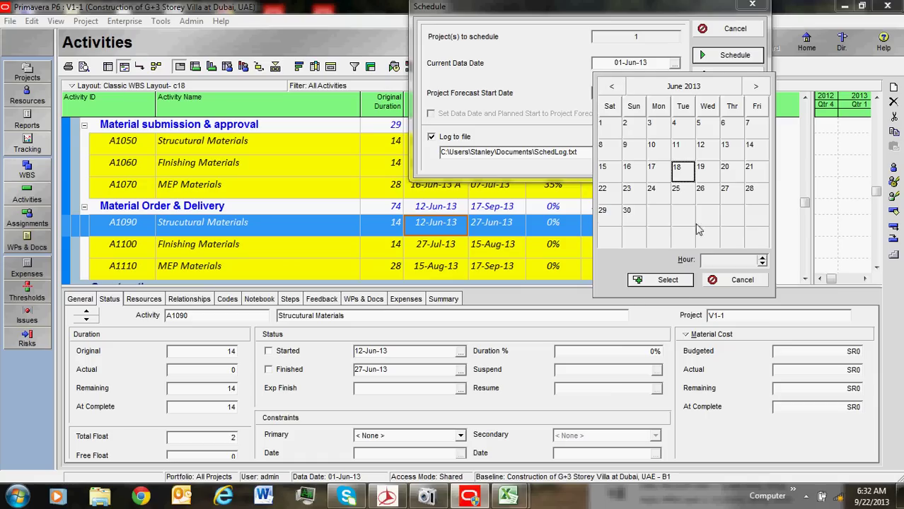
{"action": "left_click", "coordinate": [669, 281]}
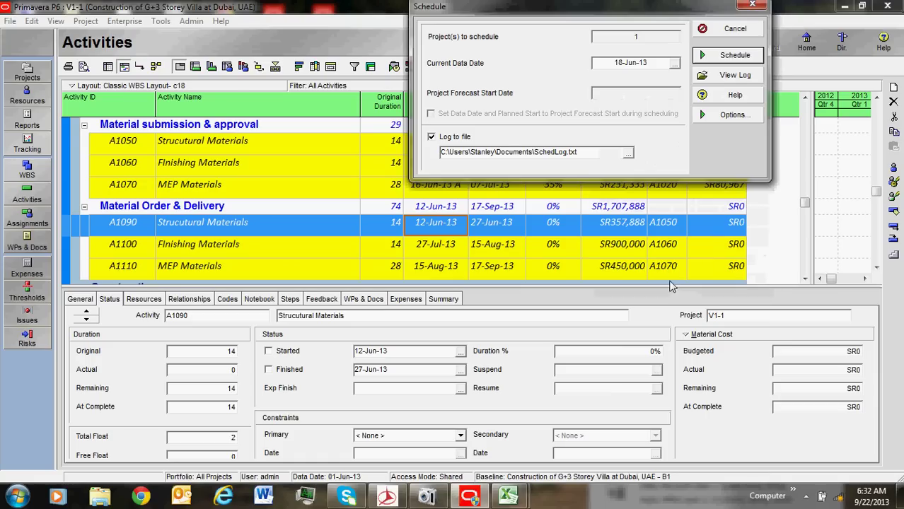
{"action": "left_click", "coordinate": [733, 58]}
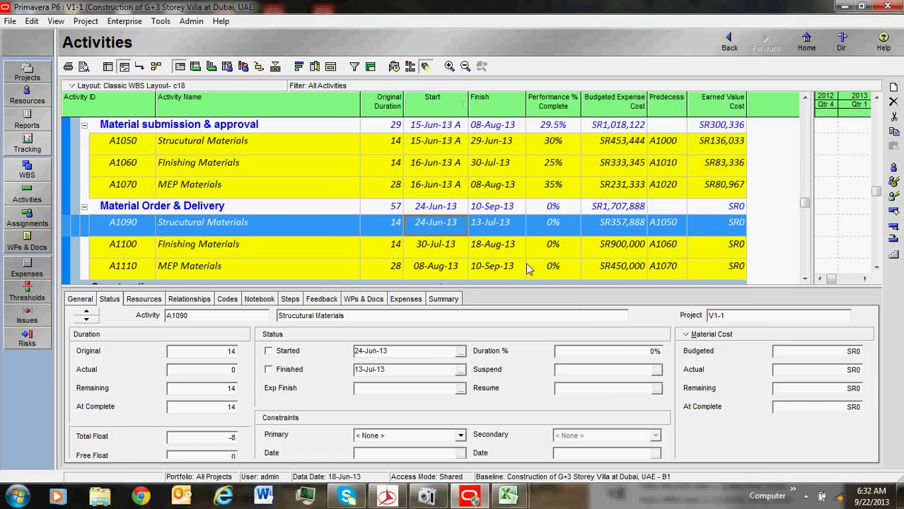
Review the rescheduled dates, performance percentages and earned value costs of the Engineering and Procurement activities.
{"action": "left_click", "coordinate": [497, 253]}
{"action": "key", "text": "Up"}
{"action": "scroll", "coordinate": [499, 241], "scroll_direction": "up", "scroll_amount": 3}
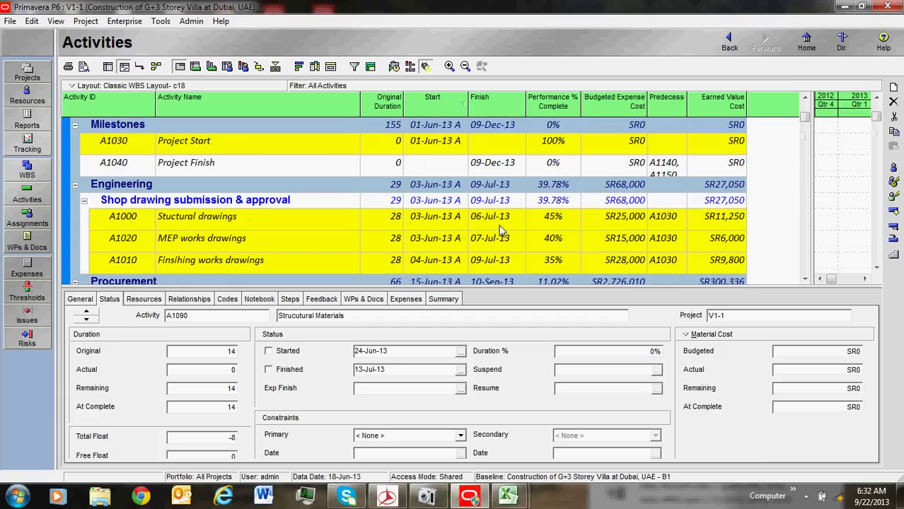
{"action": "scroll", "coordinate": [659, 191], "scroll_direction": "down", "scroll_amount": 2}
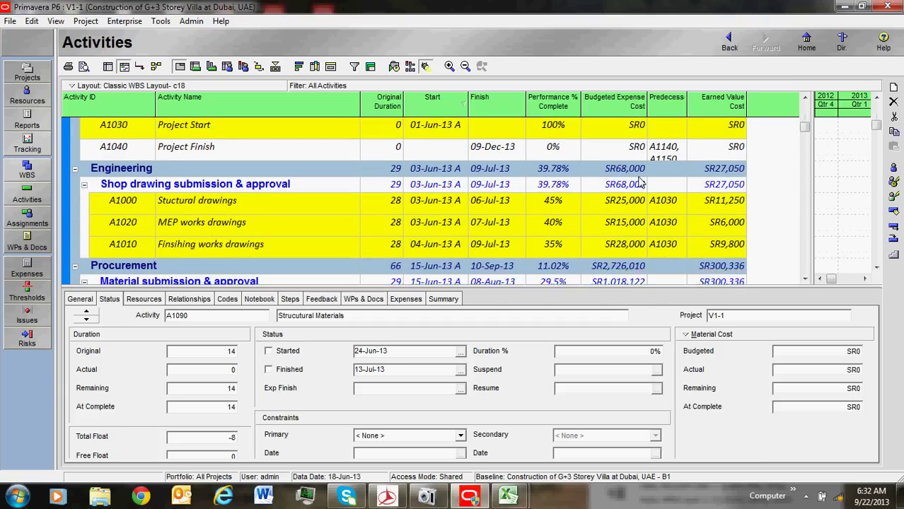
{"action": "scroll", "coordinate": [738, 243], "scroll_direction": "down", "scroll_amount": 3}
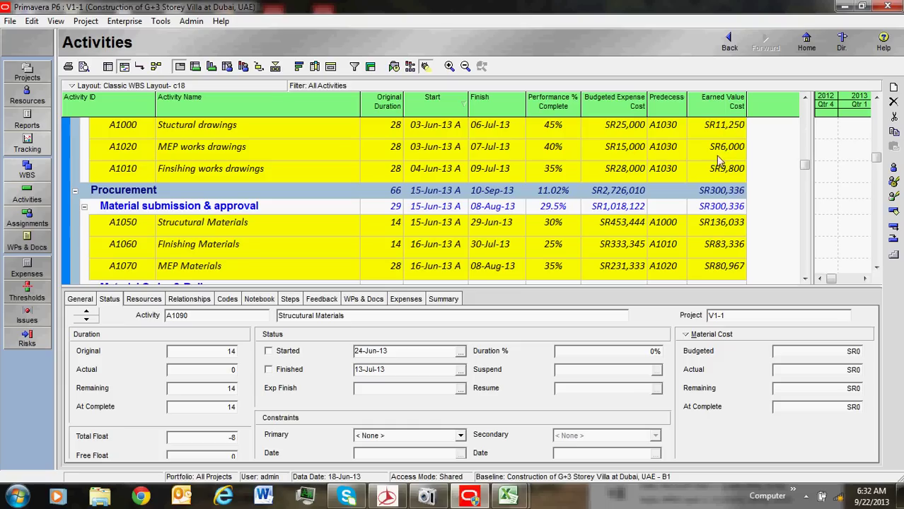
{"action": "scroll", "coordinate": [716, 225], "scroll_direction": "down", "scroll_amount": 1}
{"action": "scroll", "coordinate": [720, 177], "scroll_direction": "up", "scroll_amount": 5}
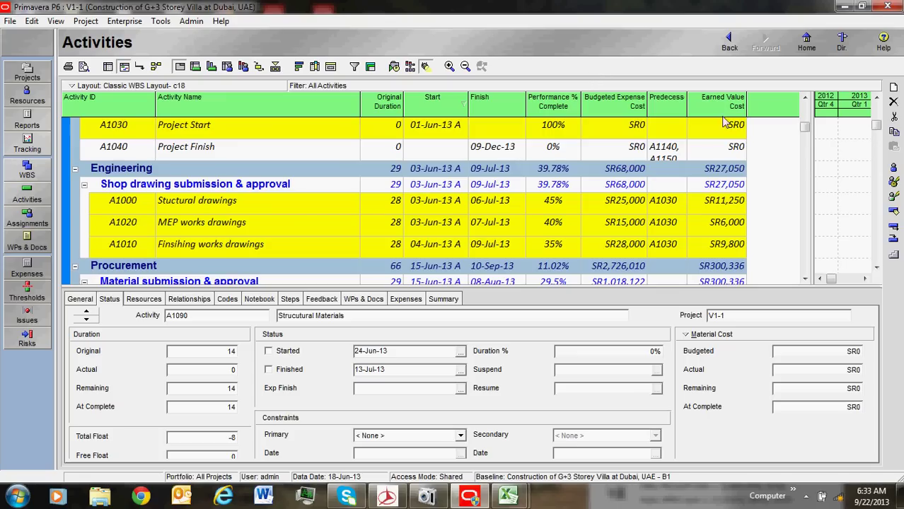
{"action": "scroll", "coordinate": [698, 201], "scroll_direction": "down", "scroll_amount": 1}
{"action": "scroll", "coordinate": [699, 201], "scroll_direction": "down", "scroll_amount": 3}
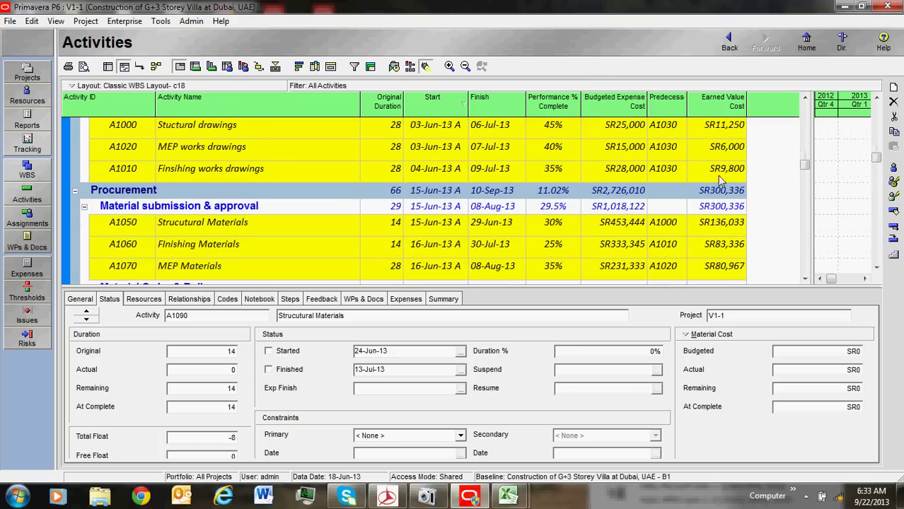
Remove the Predecessors column from the activity table.
{"action": "left_click", "coordinate": [316, 65]}
{"action": "left_click", "coordinate": [503, 342]}
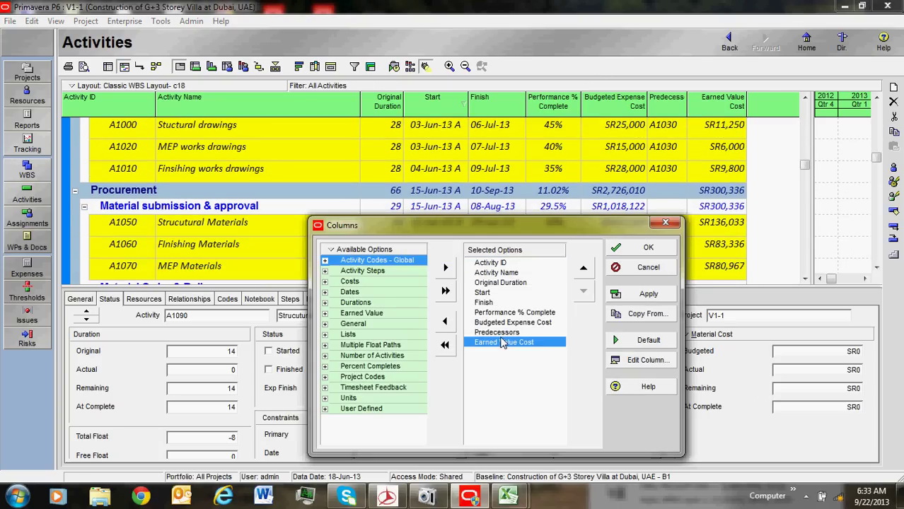
{"action": "left_click", "coordinate": [499, 333]}
{"action": "left_click", "coordinate": [444, 321]}
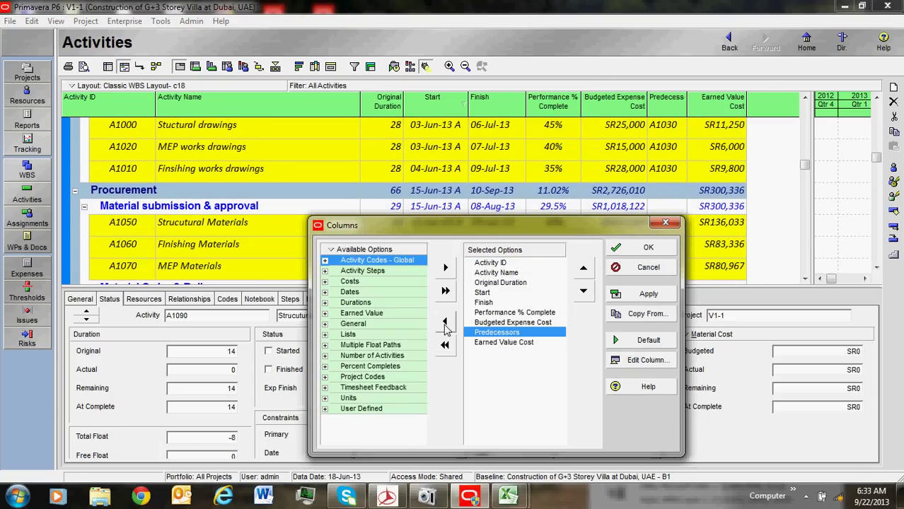
{"action": "left_click", "coordinate": [648, 293]}
{"action": "left_click", "coordinate": [638, 254]}
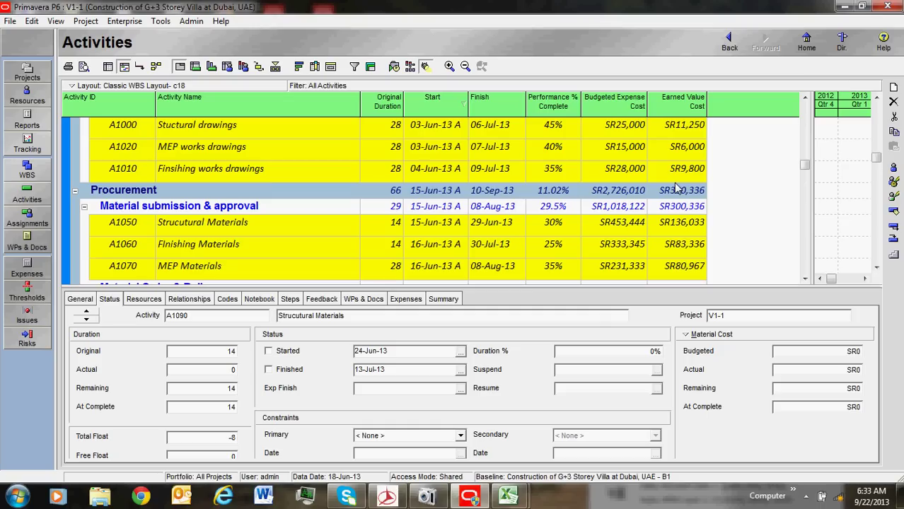
Add the earned value columns Estimate At Completion - Labor Units and Estimate To Complete below Earned Value Cost in the column selection.
{"action": "left_click", "coordinate": [315, 66]}
{"action": "left_click", "coordinate": [378, 344]}
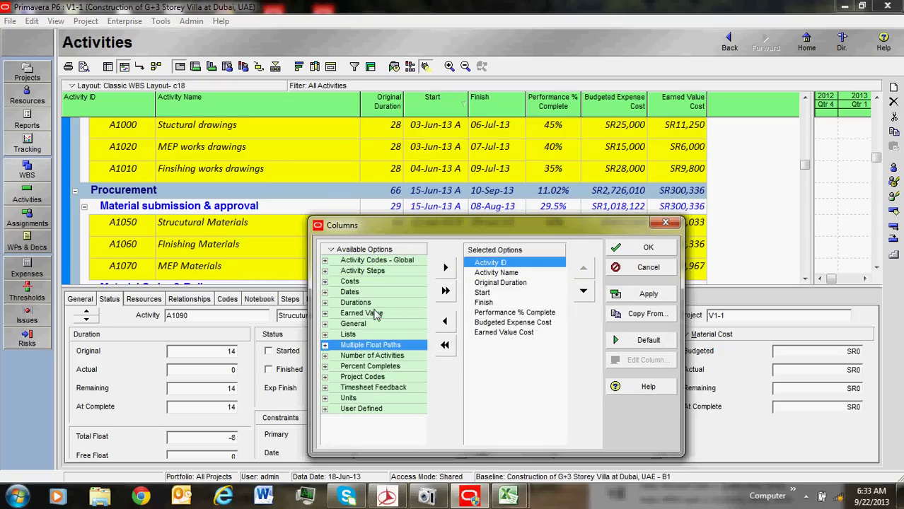
{"action": "left_click", "coordinate": [376, 313]}
{"action": "double_click", "coordinate": [376, 315]}
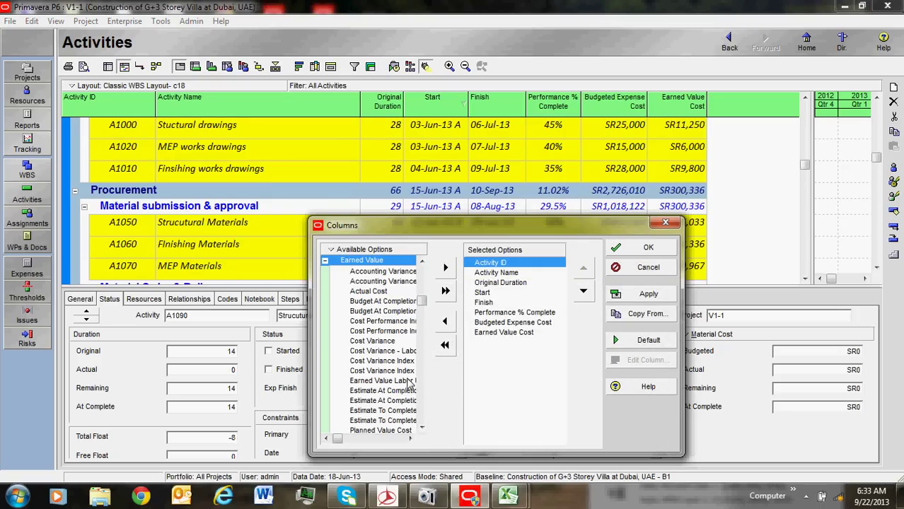
{"action": "scroll", "coordinate": [422, 432], "scroll_direction": "down", "scroll_amount": 1}
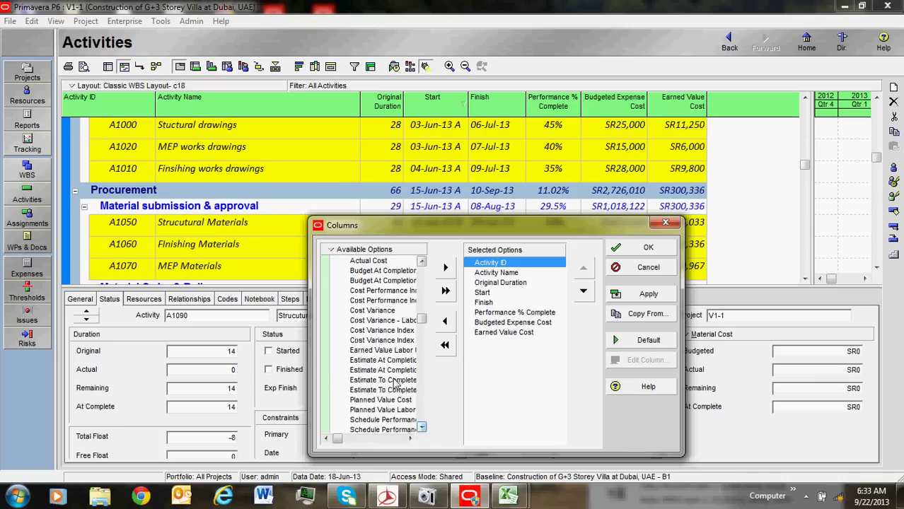
{"action": "left_click", "coordinate": [382, 360]}
{"action": "left_click", "coordinate": [511, 332]}
{"action": "left_click", "coordinate": [445, 267]}
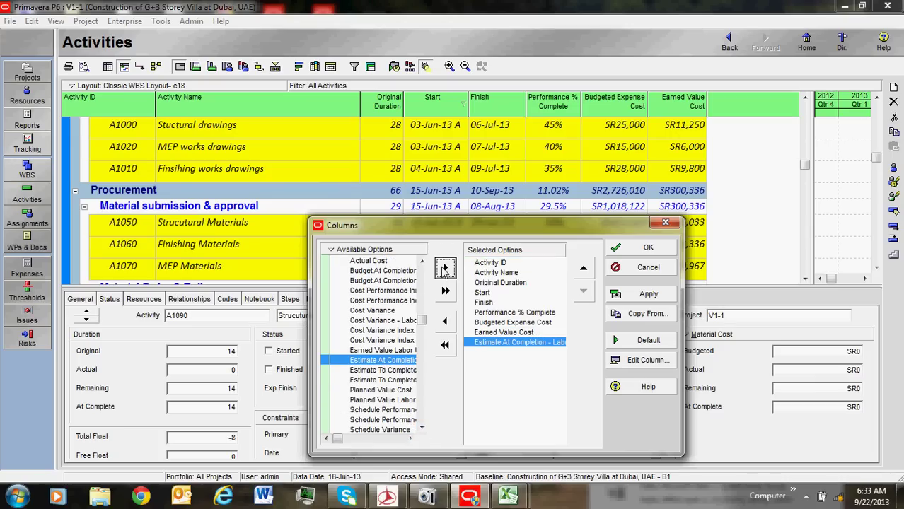
{"action": "left_click", "coordinate": [385, 371]}
{"action": "left_click", "coordinate": [450, 273]}
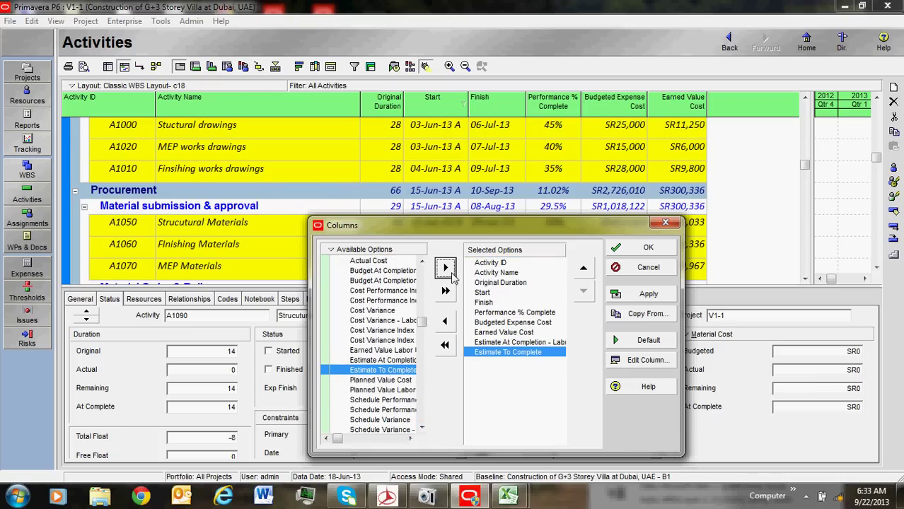
Take Estimate At Completion - Labor Units out of the column selection and add Cost Variance.
{"action": "left_click", "coordinate": [535, 343]}
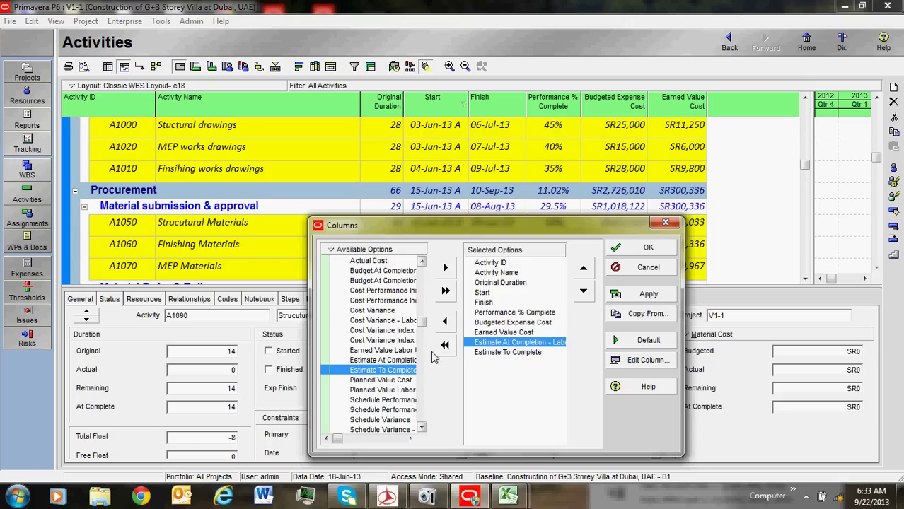
{"action": "left_click", "coordinate": [445, 320]}
{"action": "left_click", "coordinate": [399, 372]}
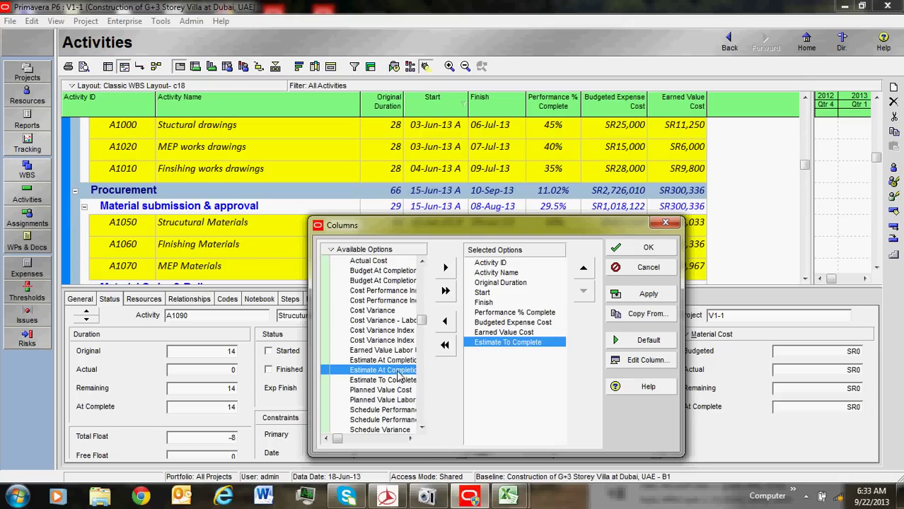
{"action": "left_click", "coordinate": [426, 429]}
{"action": "left_click", "coordinate": [426, 430]}
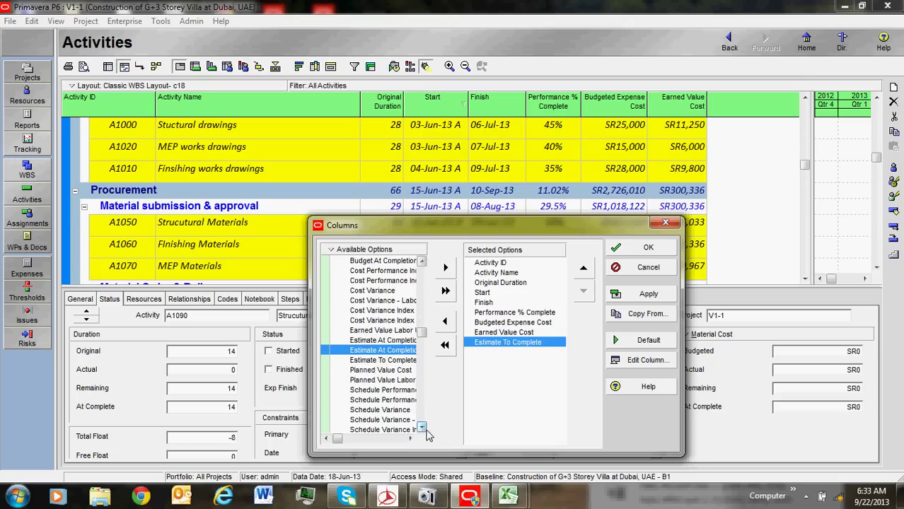
{"action": "left_click", "coordinate": [411, 439]}
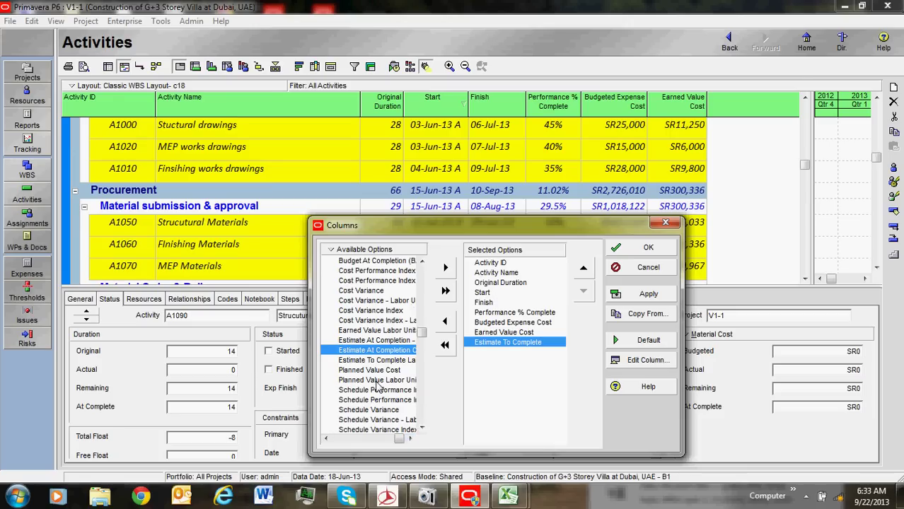
{"action": "left_click", "coordinate": [384, 291]}
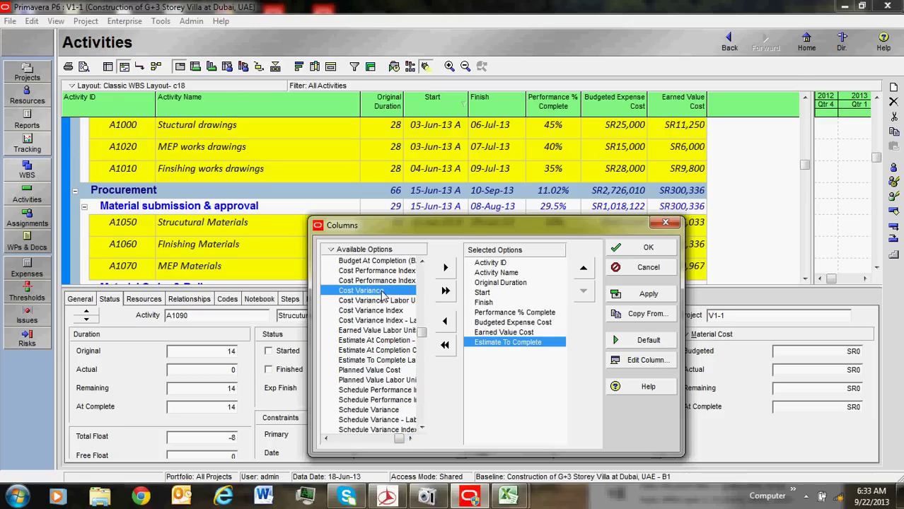
{"action": "left_click", "coordinate": [444, 270]}
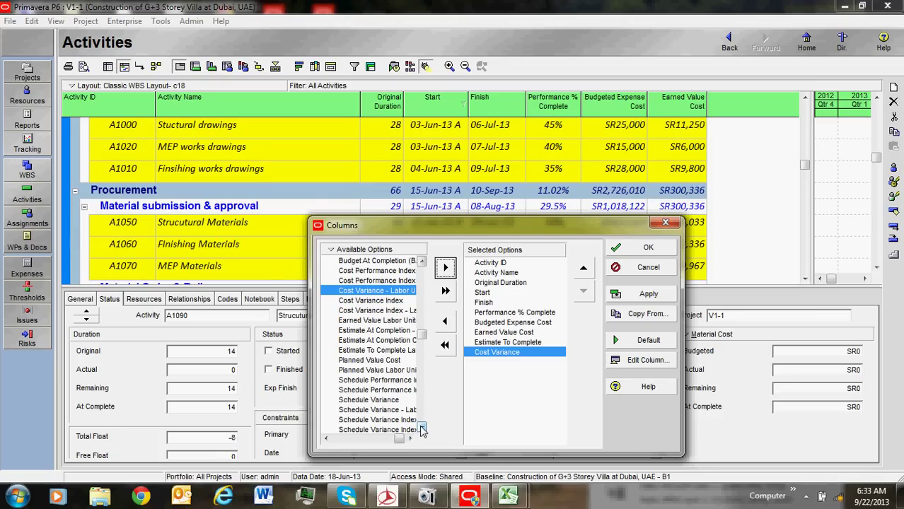
Add Budget At Completion to the selected columns and order it directly before Cost Variance.
{"action": "left_click", "coordinate": [421, 430]}
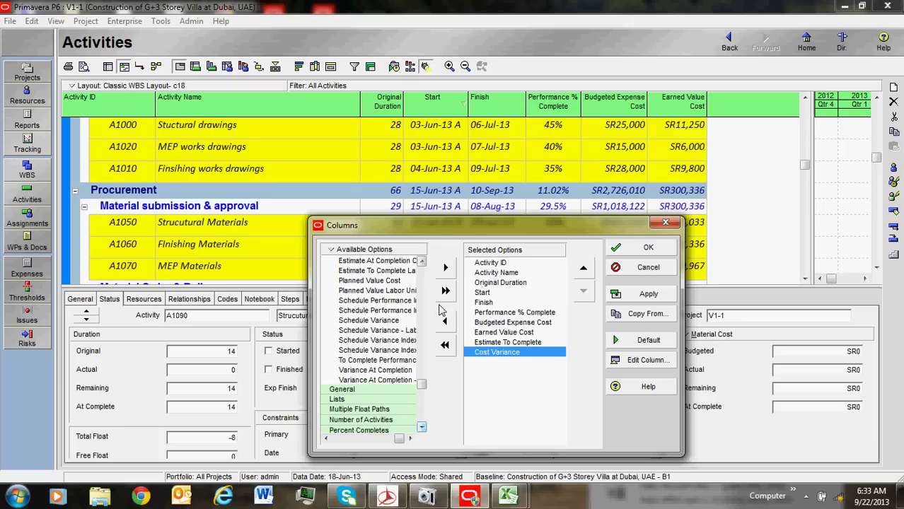
{"action": "left_click", "coordinate": [423, 263]}
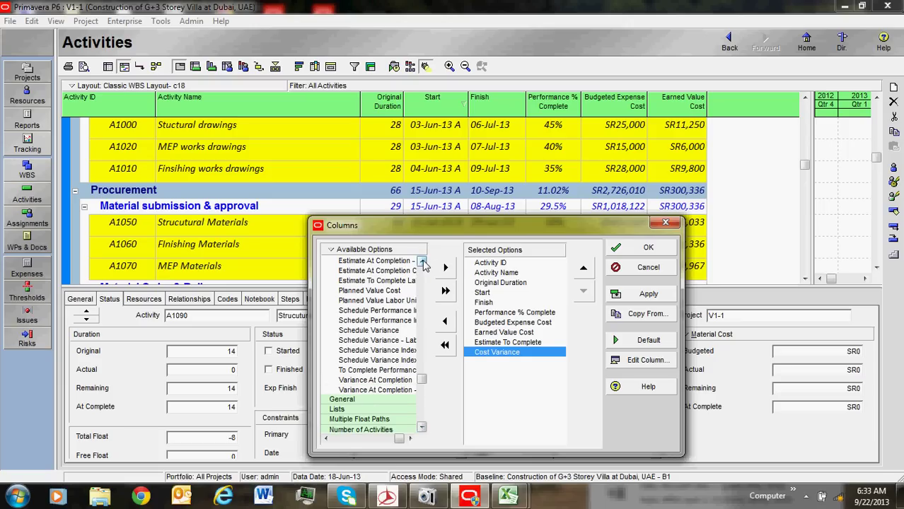
{"action": "left_click", "coordinate": [422, 263]}
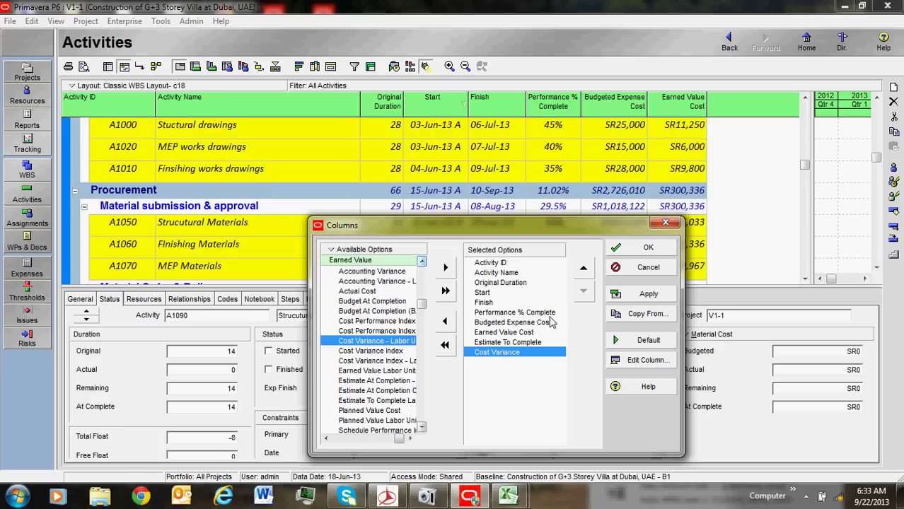
{"action": "left_click", "coordinate": [645, 297]}
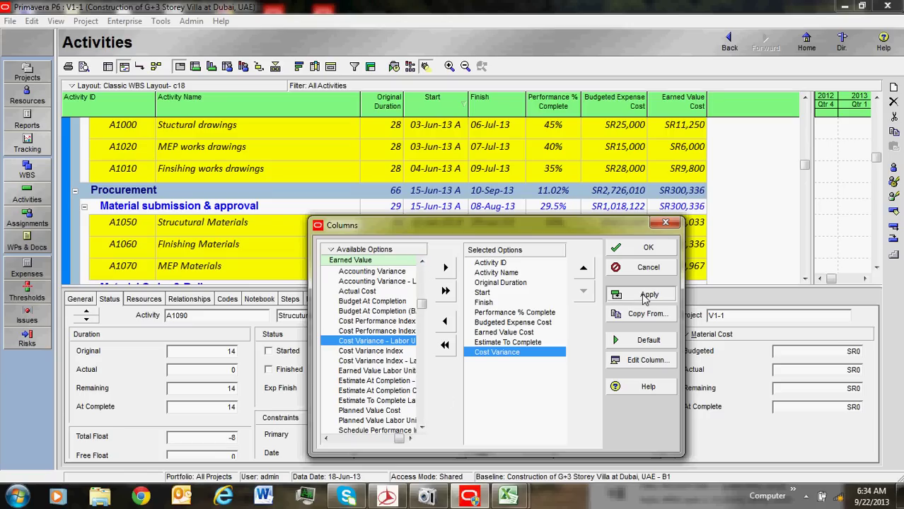
{"action": "left_click", "coordinate": [400, 311]}
{"action": "left_click", "coordinate": [446, 267]}
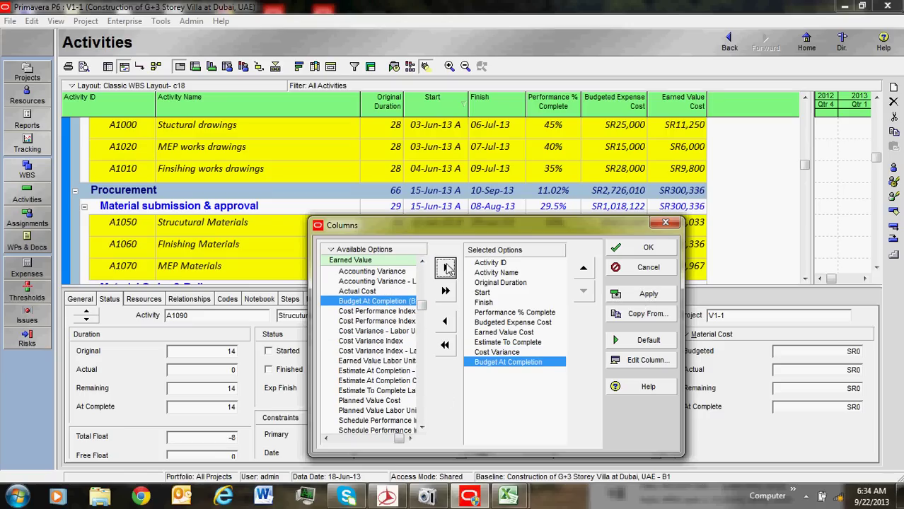
{"action": "left_click", "coordinate": [584, 271]}
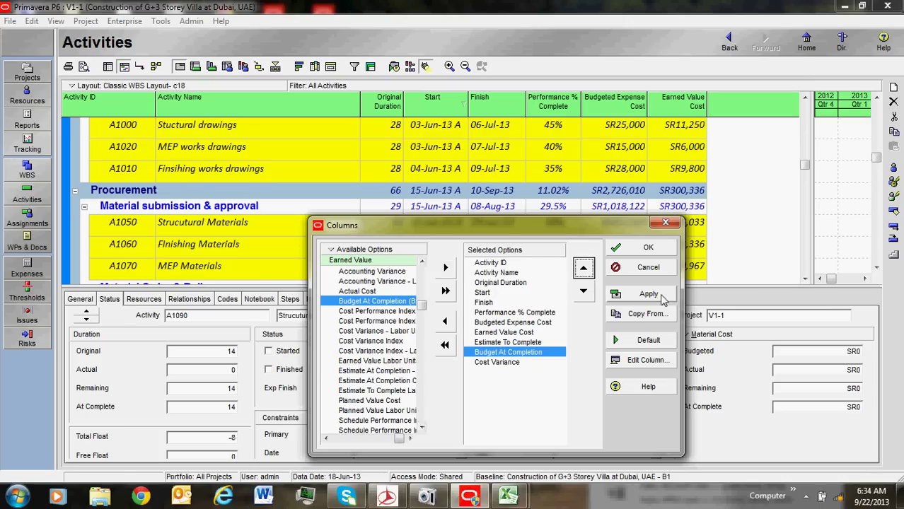
Add Actual Cost to the selected columns directly after Earned Value Cost and apply the column selection to the activity table.
{"action": "left_click", "coordinate": [397, 292]}
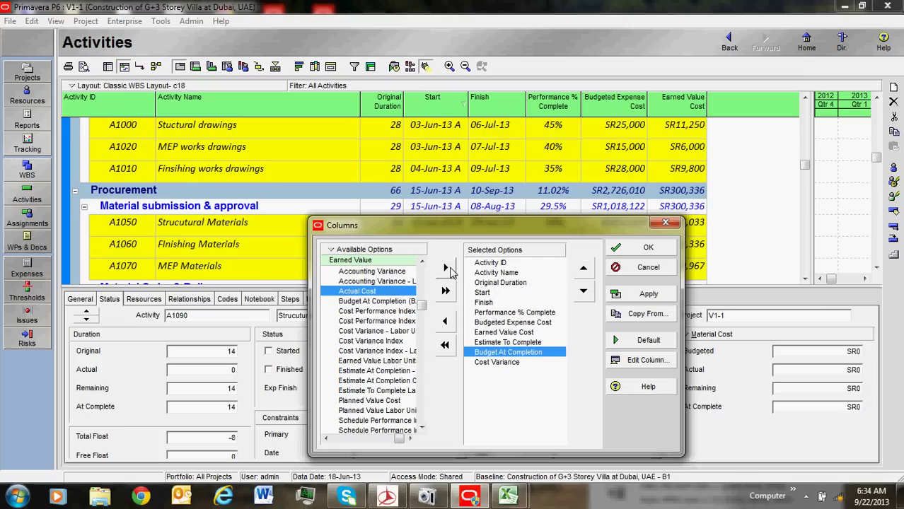
{"action": "left_click", "coordinate": [445, 268]}
{"action": "left_click", "coordinate": [583, 268]}
{"action": "left_click", "coordinate": [590, 273]}
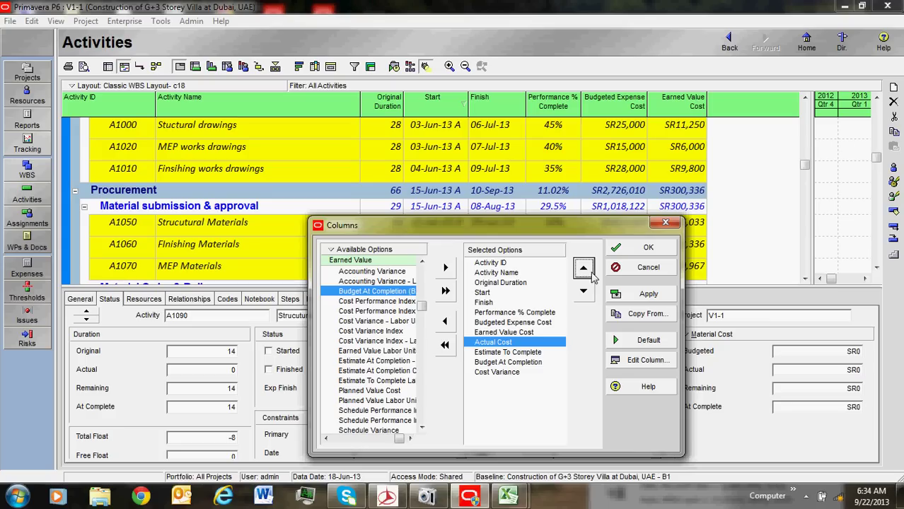
{"action": "left_click", "coordinate": [651, 296]}
{"action": "left_click", "coordinate": [649, 249]}
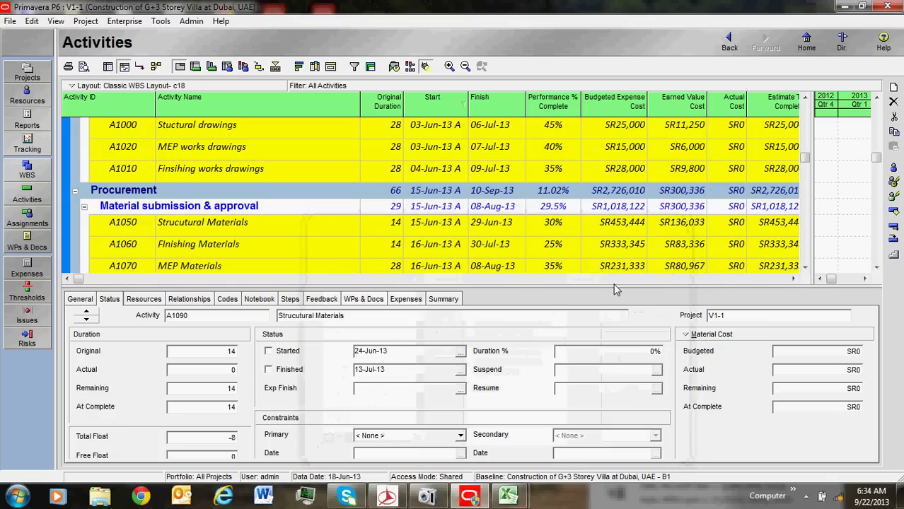
Review the earned value, actual cost, estimate, budget and cost variance columns across the project's activities.
{"action": "left_click", "coordinate": [795, 280]}
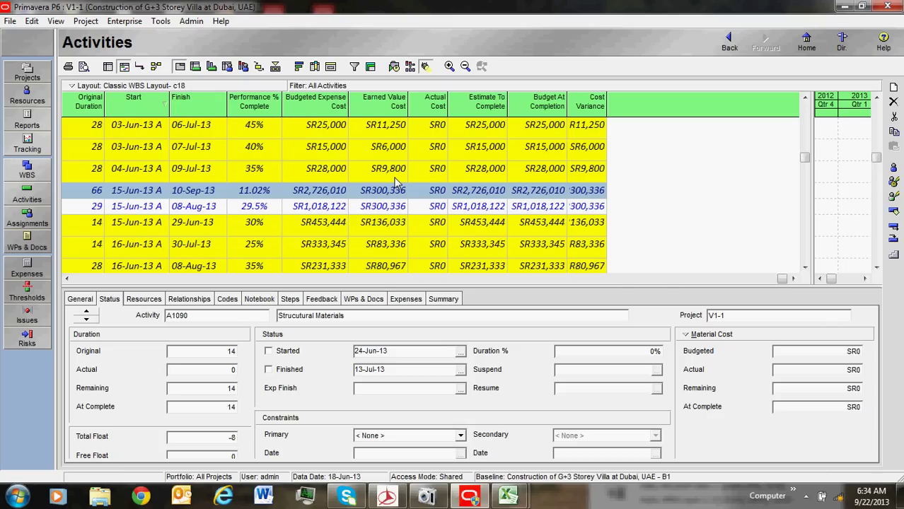
{"action": "left_click", "coordinate": [438, 171]}
{"action": "scroll", "coordinate": [402, 203], "scroll_direction": "down", "scroll_amount": 5}
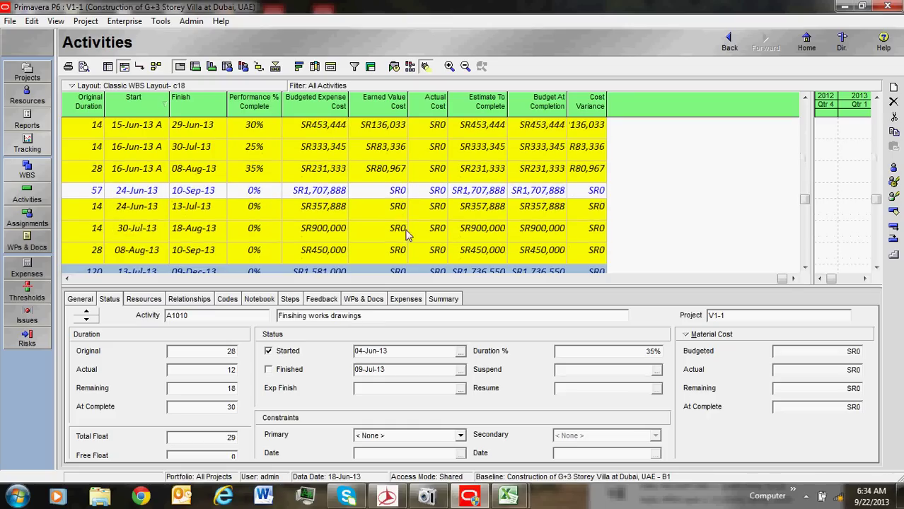
{"action": "scroll", "coordinate": [408, 239], "scroll_direction": "up", "scroll_amount": 7}
{"action": "scroll", "coordinate": [408, 238], "scroll_direction": "up", "scroll_amount": 3}
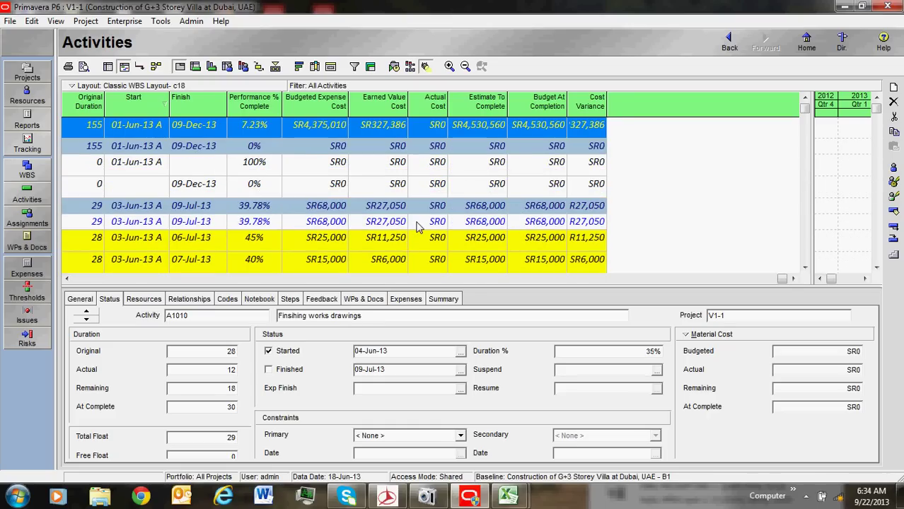
{"action": "scroll", "coordinate": [418, 228], "scroll_direction": "down", "scroll_amount": 2}
{"action": "scroll", "coordinate": [418, 228], "scroll_direction": "down", "scroll_amount": 2}
Set the actual cost of the expense item on activity A1020, MEP works drawings, to 4500.
{"action": "left_click", "coordinate": [433, 150]}
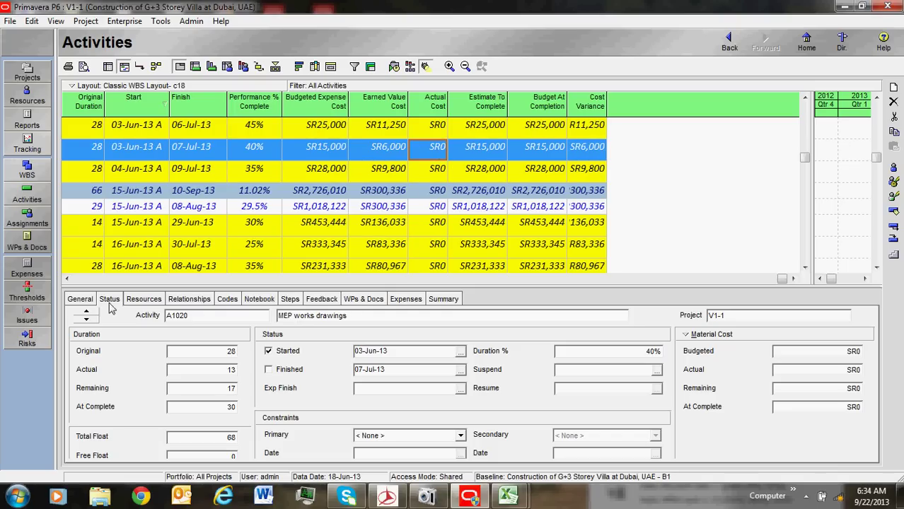
{"action": "left_click", "coordinate": [401, 301]}
{"action": "left_click", "coordinate": [452, 345]}
{"action": "left_click", "coordinate": [453, 346]}
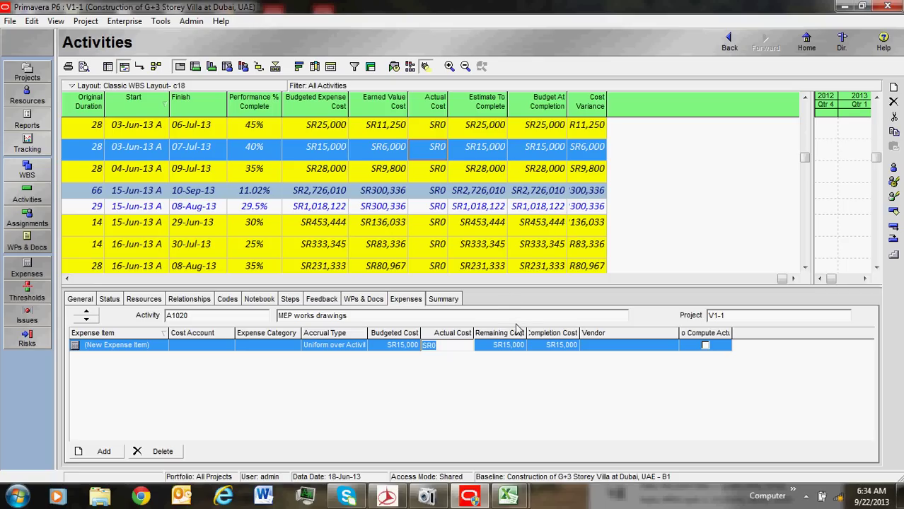
{"action": "type", "text": "4500"}
{"action": "left_click", "coordinate": [473, 171]}
{"action": "left_click", "coordinate": [468, 155]}
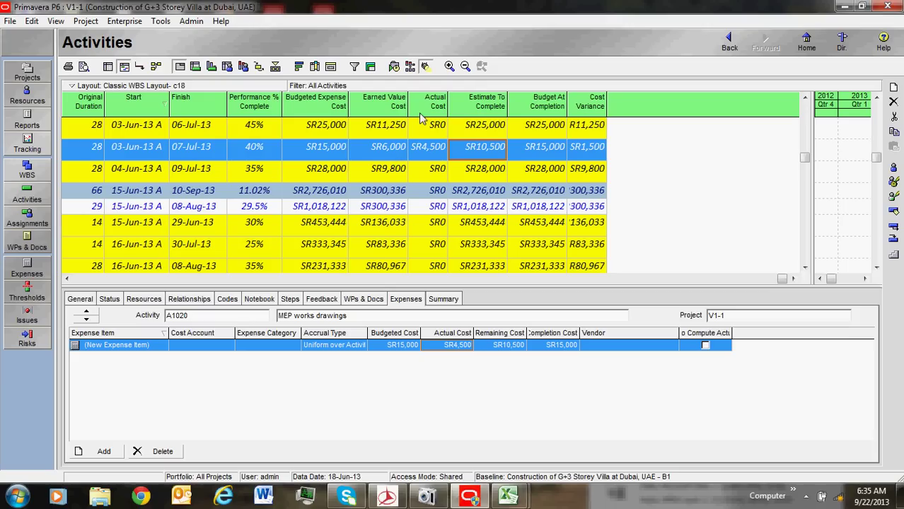
Check activity A1020's Actual Cost, Estimate To Complete, Budget At Completion and Cost Variance values.
{"action": "left_click", "coordinate": [432, 150]}
{"action": "left_click", "coordinate": [495, 151]}
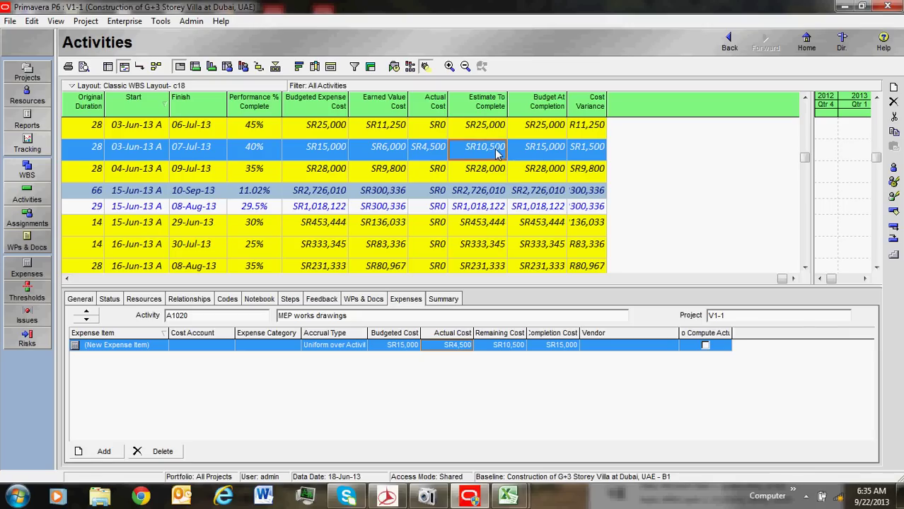
{"action": "left_click", "coordinate": [545, 153]}
{"action": "left_click", "coordinate": [595, 151]}
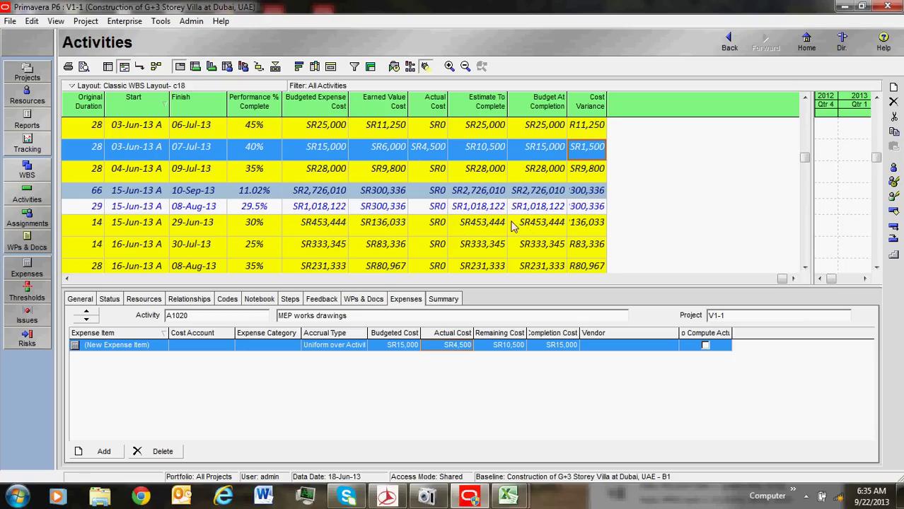